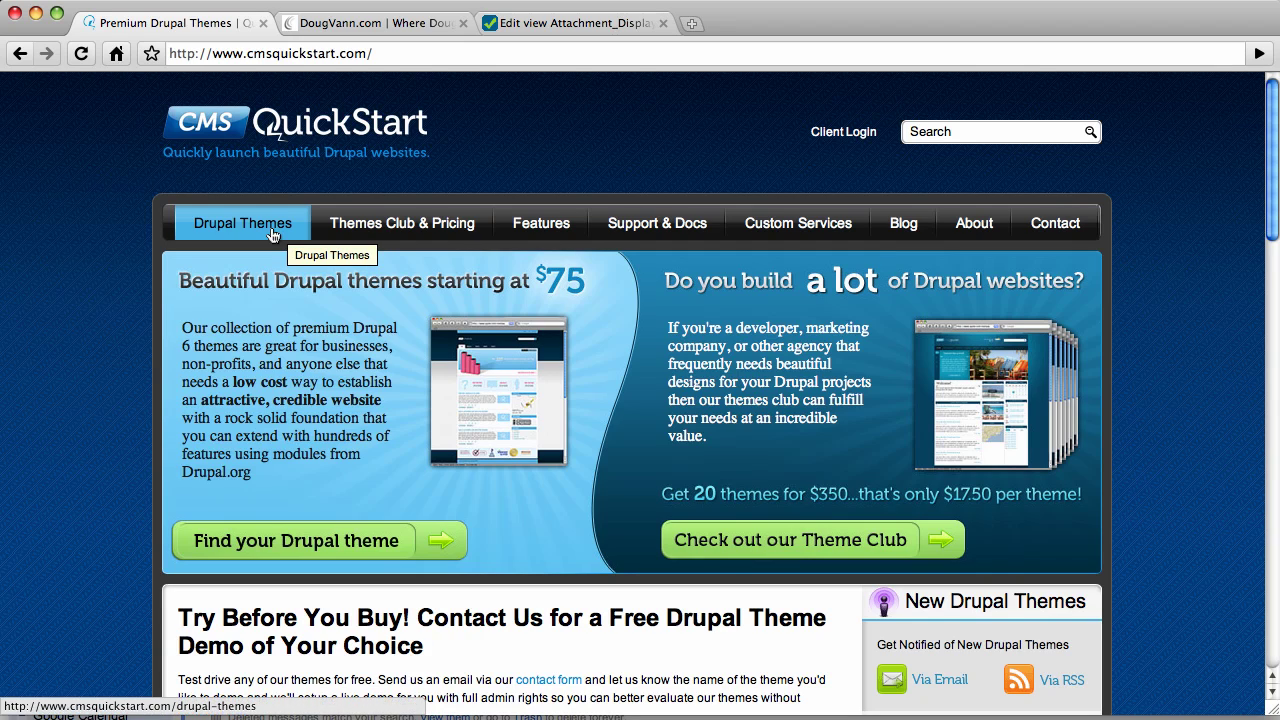
# Browse the CMS QuickStart premium Drupal themes catalogue, including CMS City Guide and CMS Energize.
pyautogui.click(272, 234)
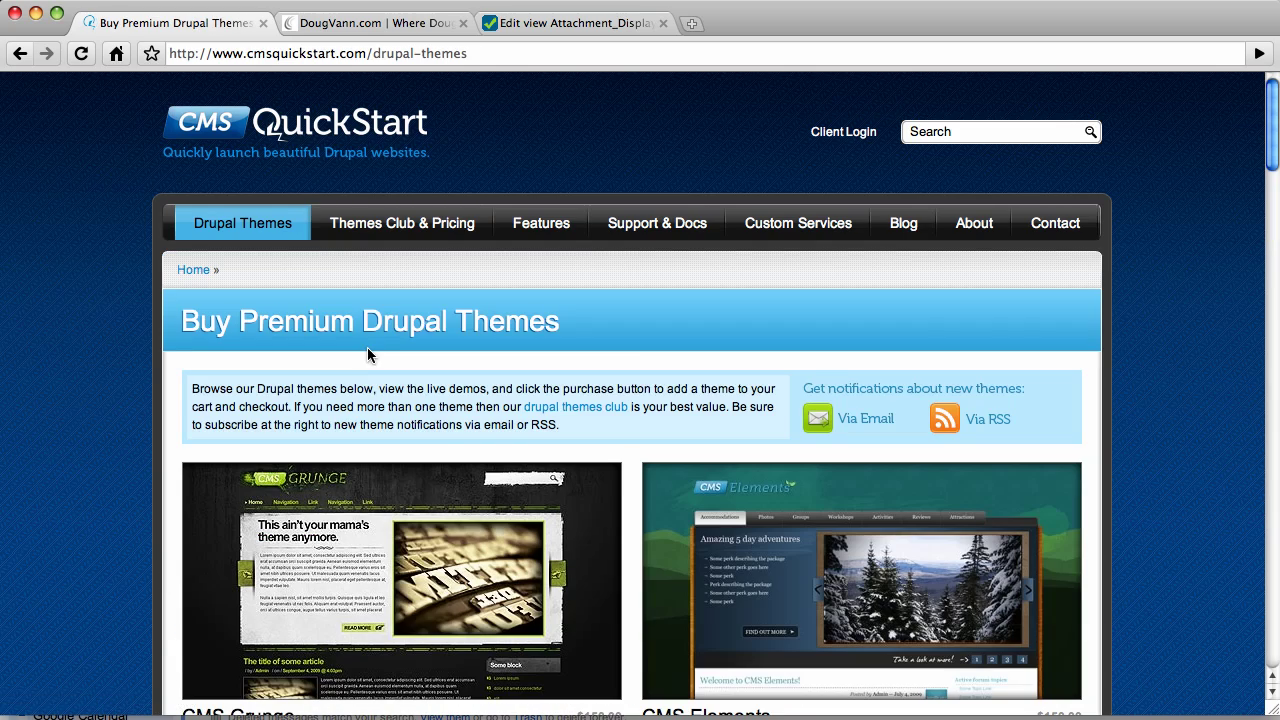
pyautogui.scroll(-15, 367, 348)
pyautogui.scroll(-10, 367, 347)
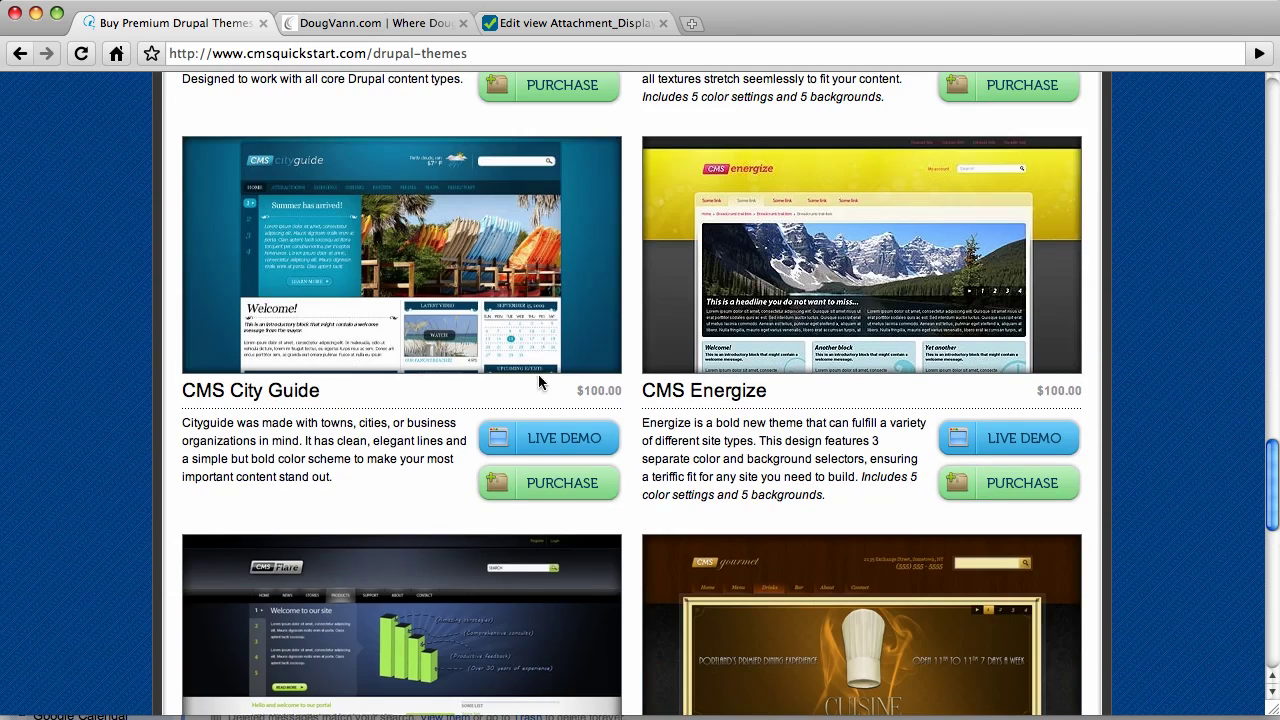
pyautogui.scroll(1, 415, 408)
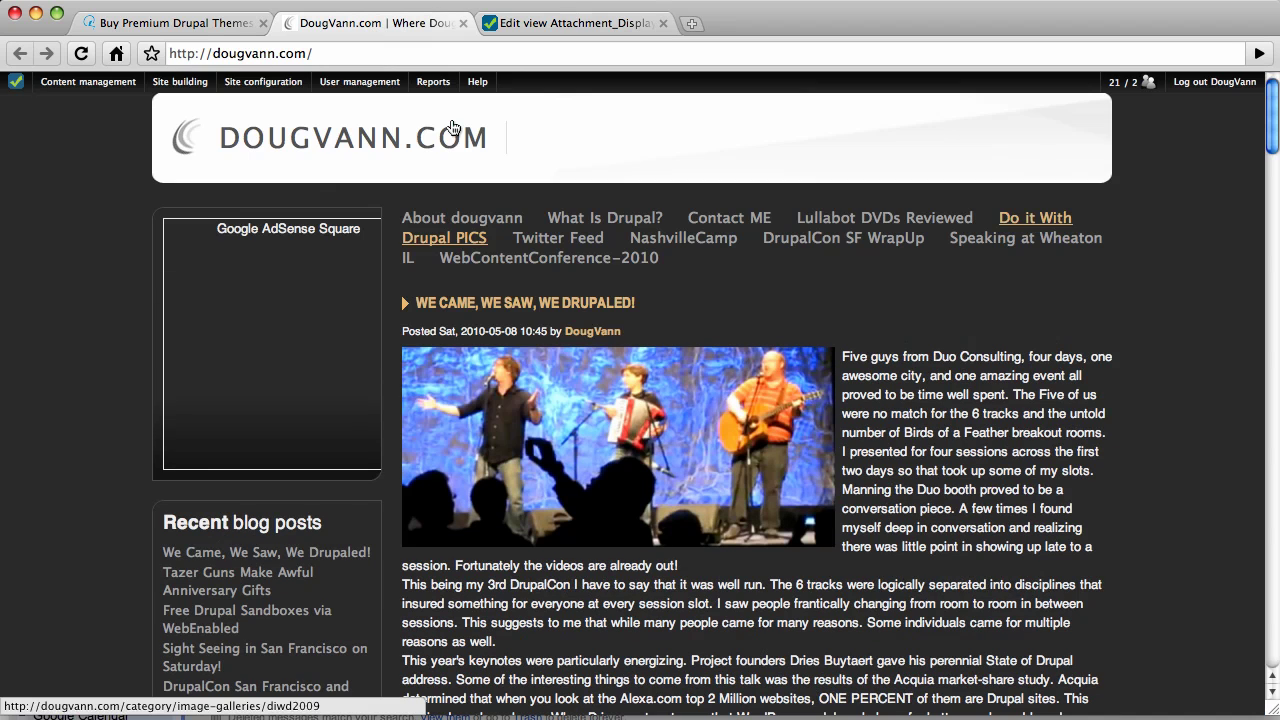
# Switch to the Attachment_Display_Video view editor and check the display types, leaving Page selected.
pyautogui.click(537, 22)
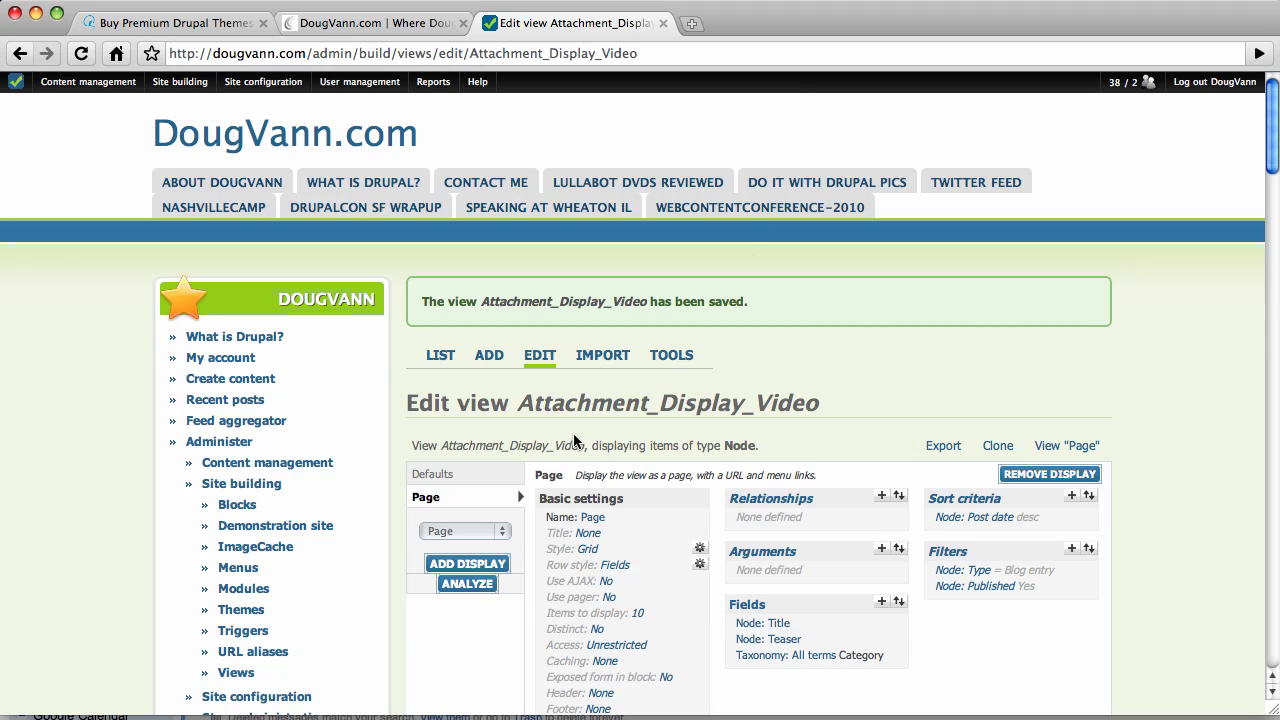
pyautogui.click(503, 539)
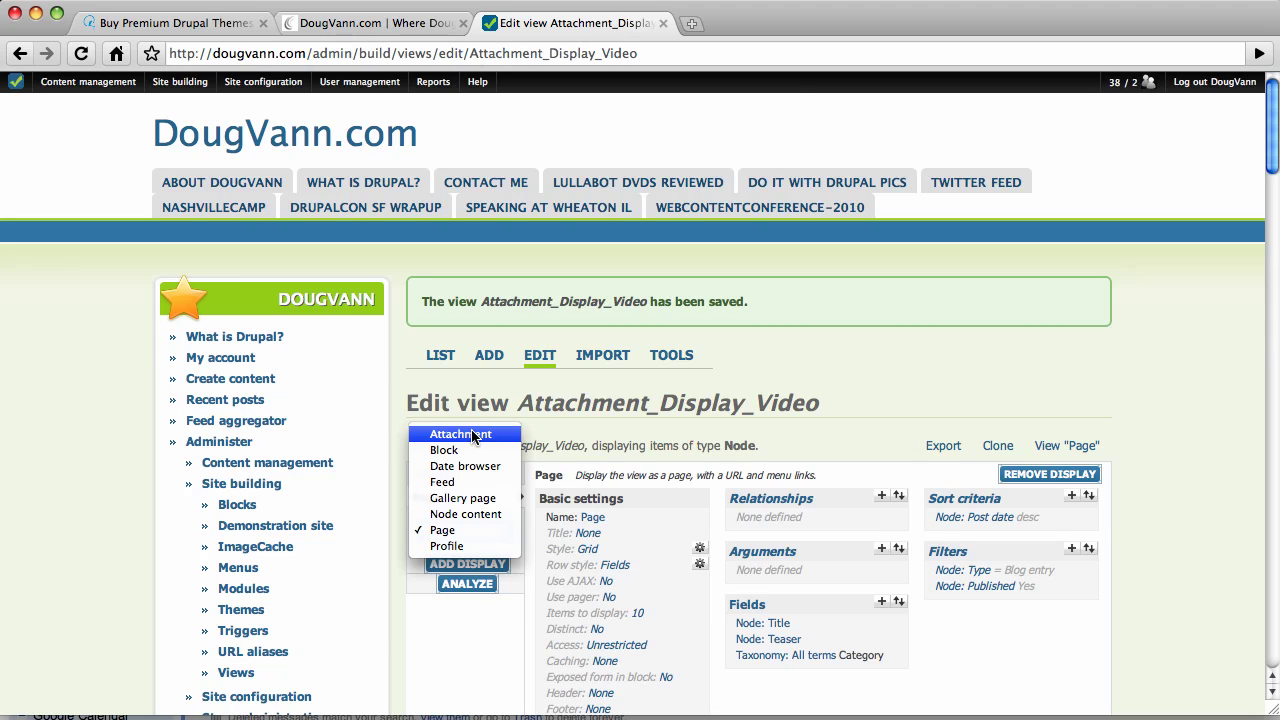
pyautogui.click(461, 631)
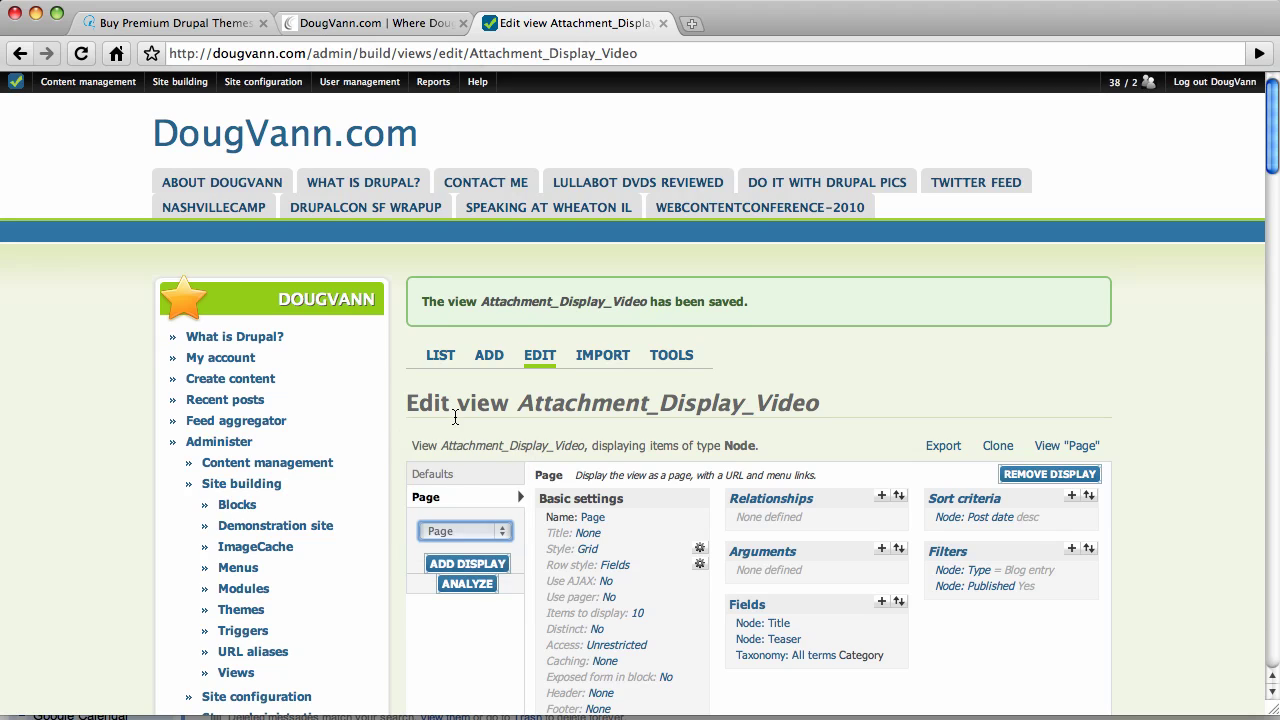
pyautogui.scroll(-2, 457, 418)
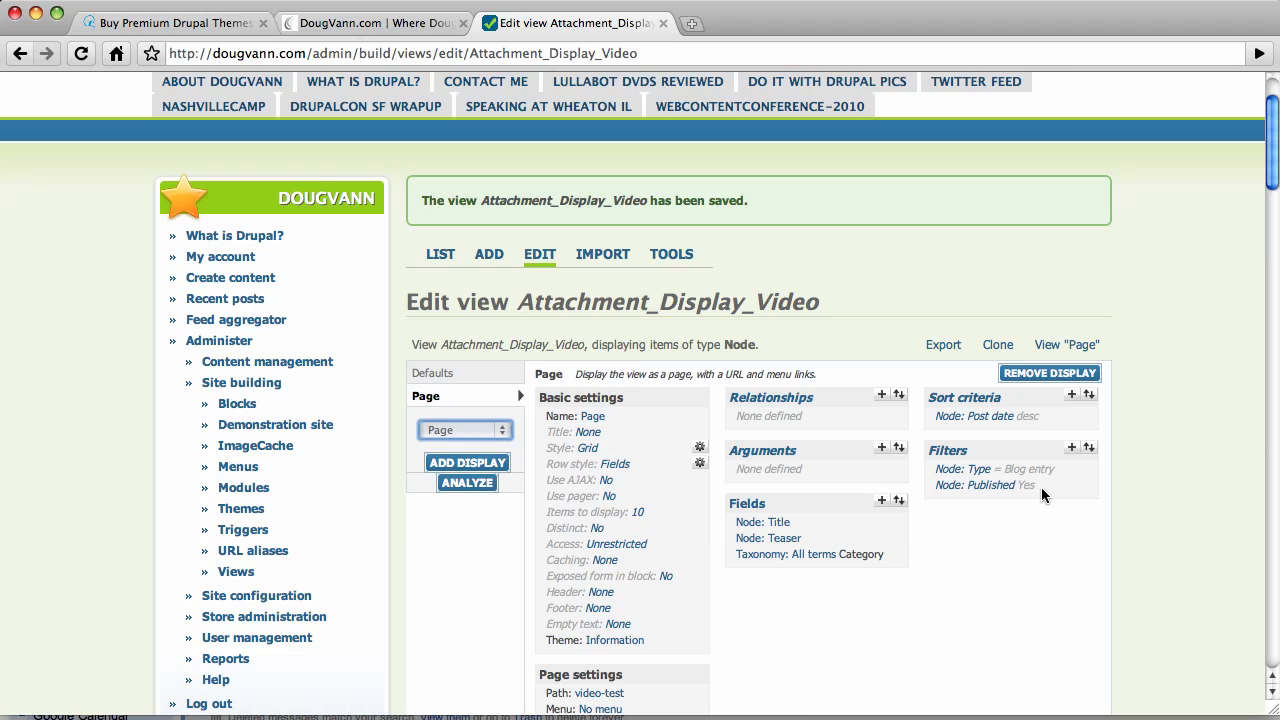
pyautogui.scroll(-1, 1041, 487)
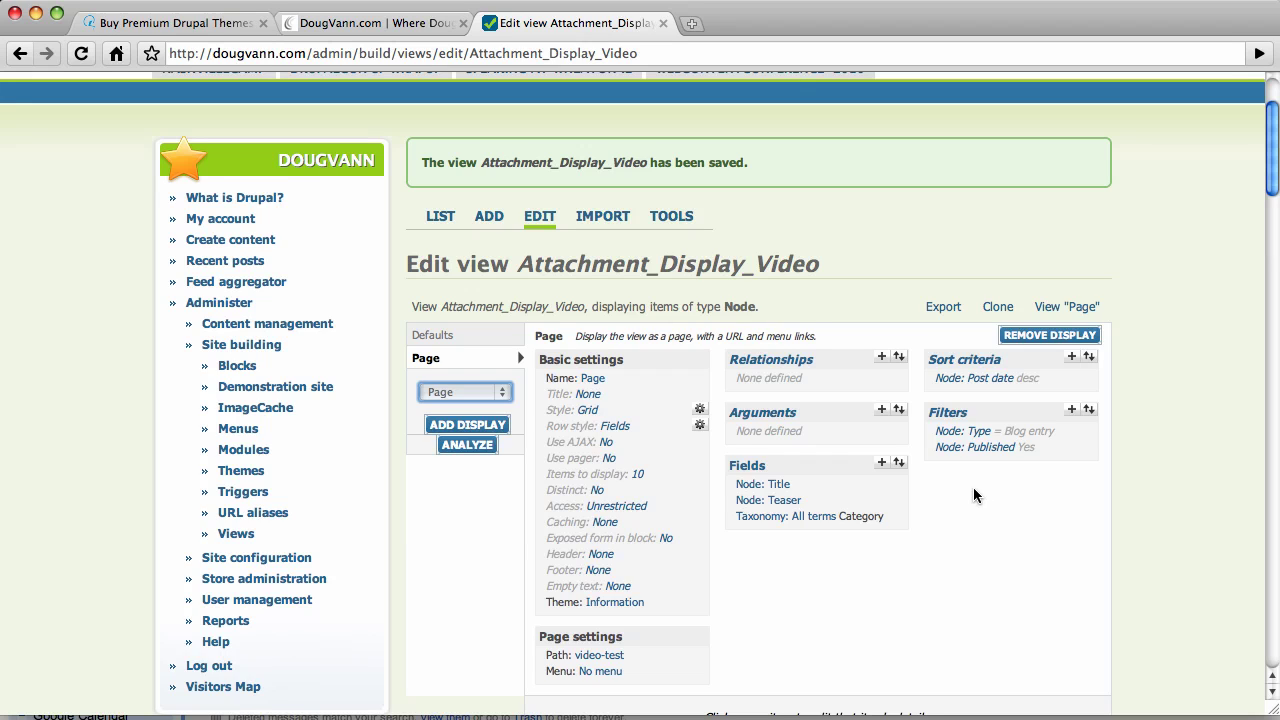
pyautogui.scroll(-5, 973, 487)
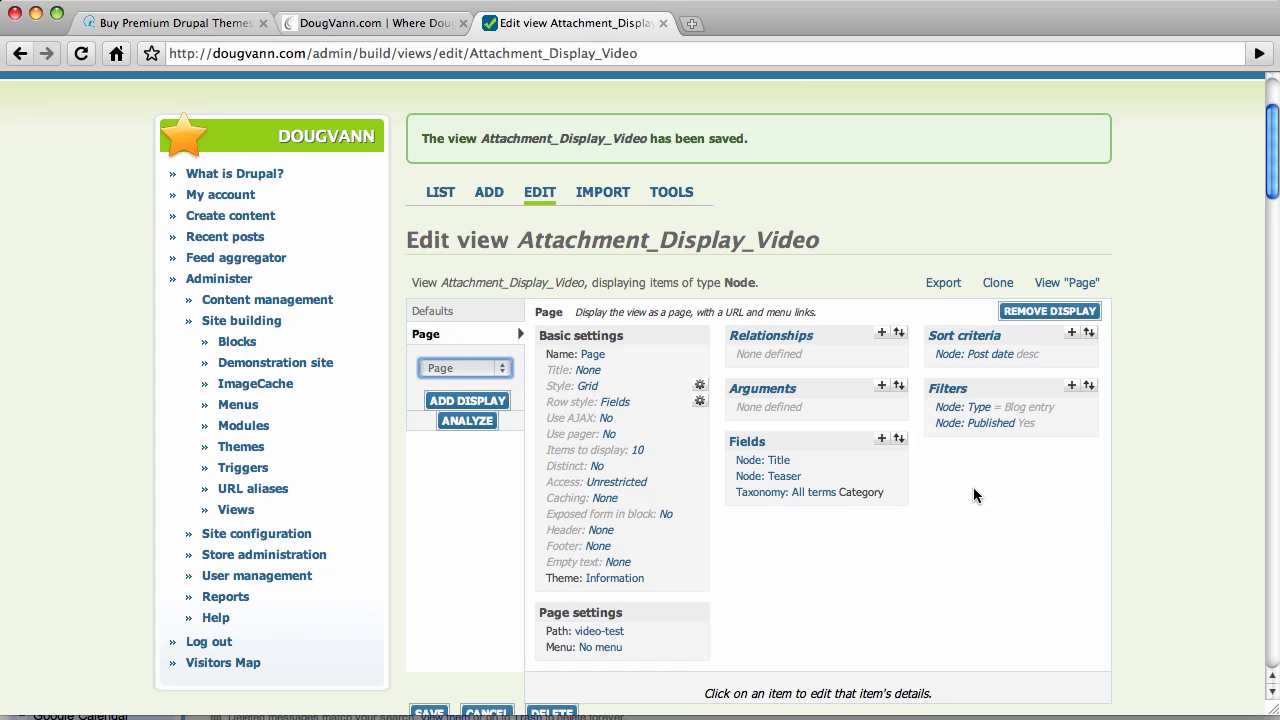
pyautogui.scroll(3, 443, 266)
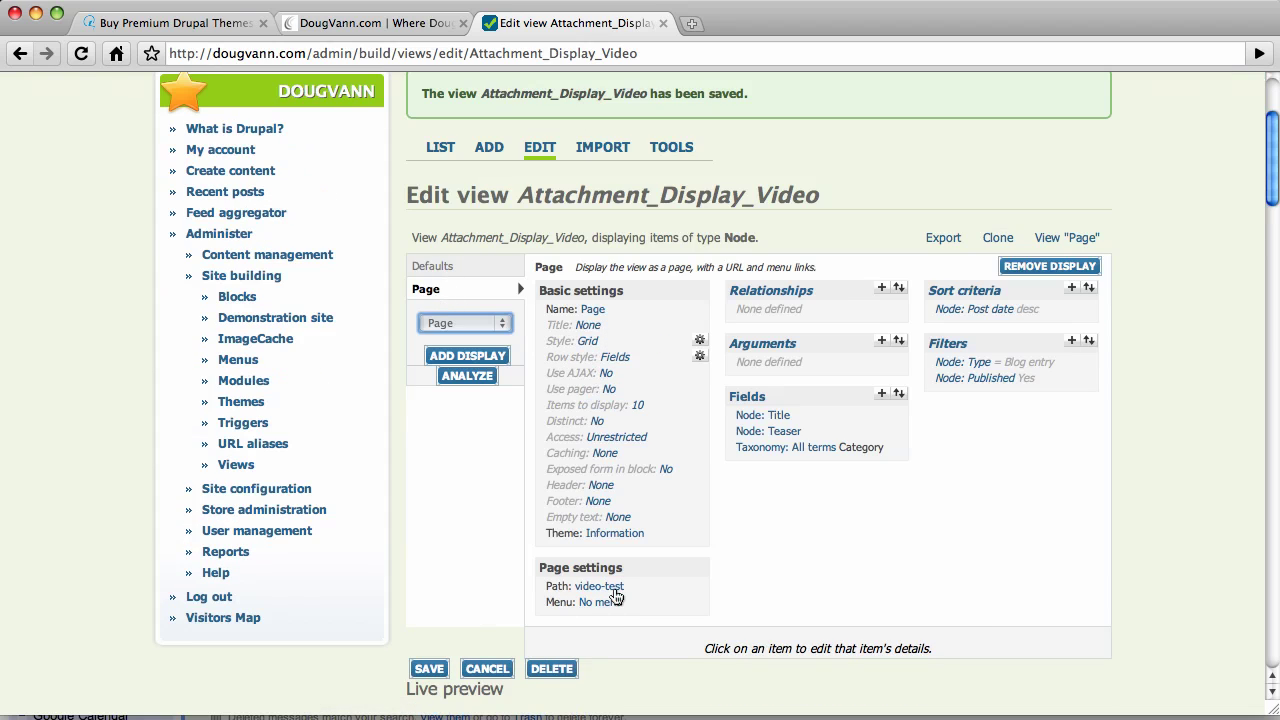
pyautogui.scroll(-3, 500, 670)
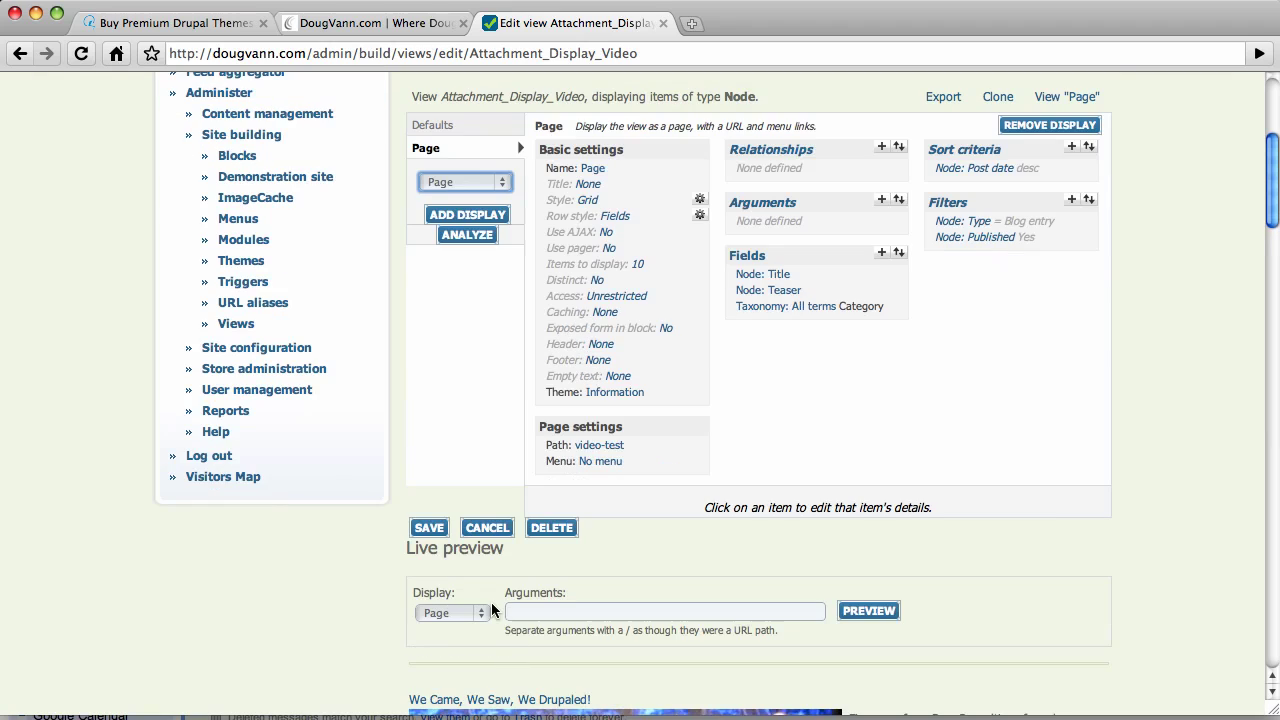
pyautogui.click(482, 616)
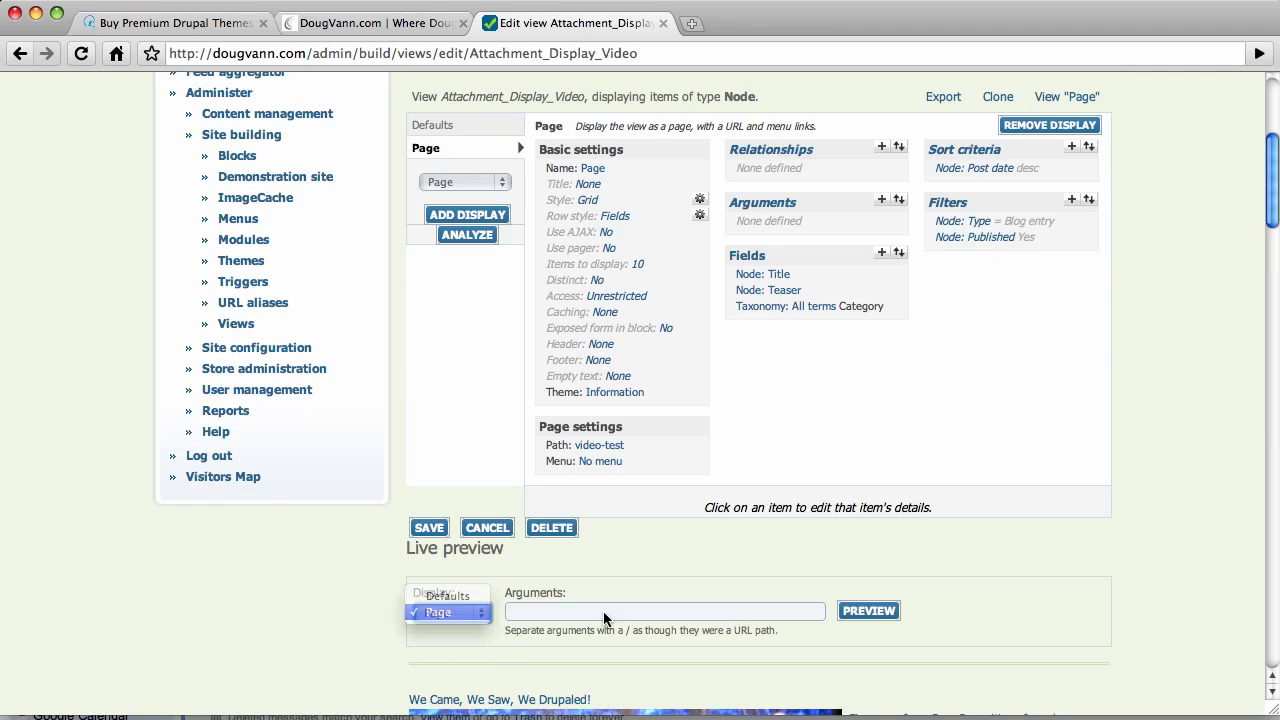
# Run the Page display's live preview and review the blog post teasers and categories.
pyautogui.click(458, 612)
pyautogui.click(858, 612)
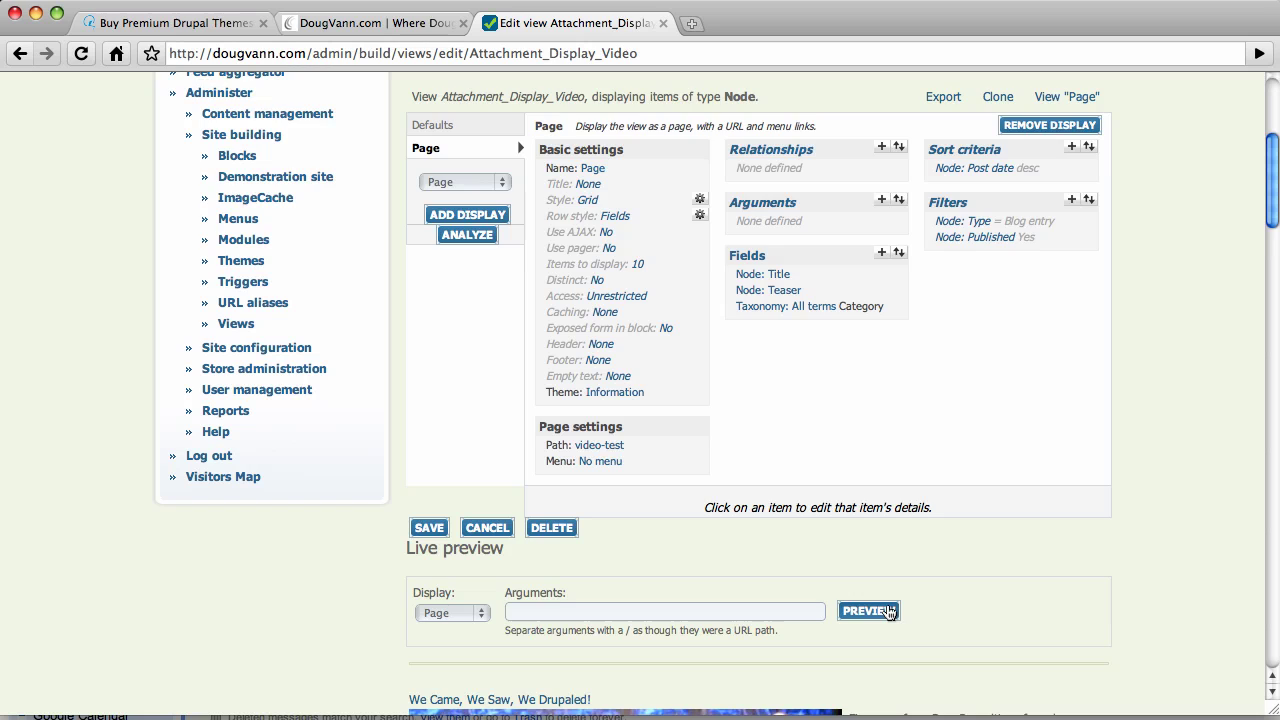
pyautogui.scroll(-6, 985, 601)
pyautogui.scroll(-4, 985, 601)
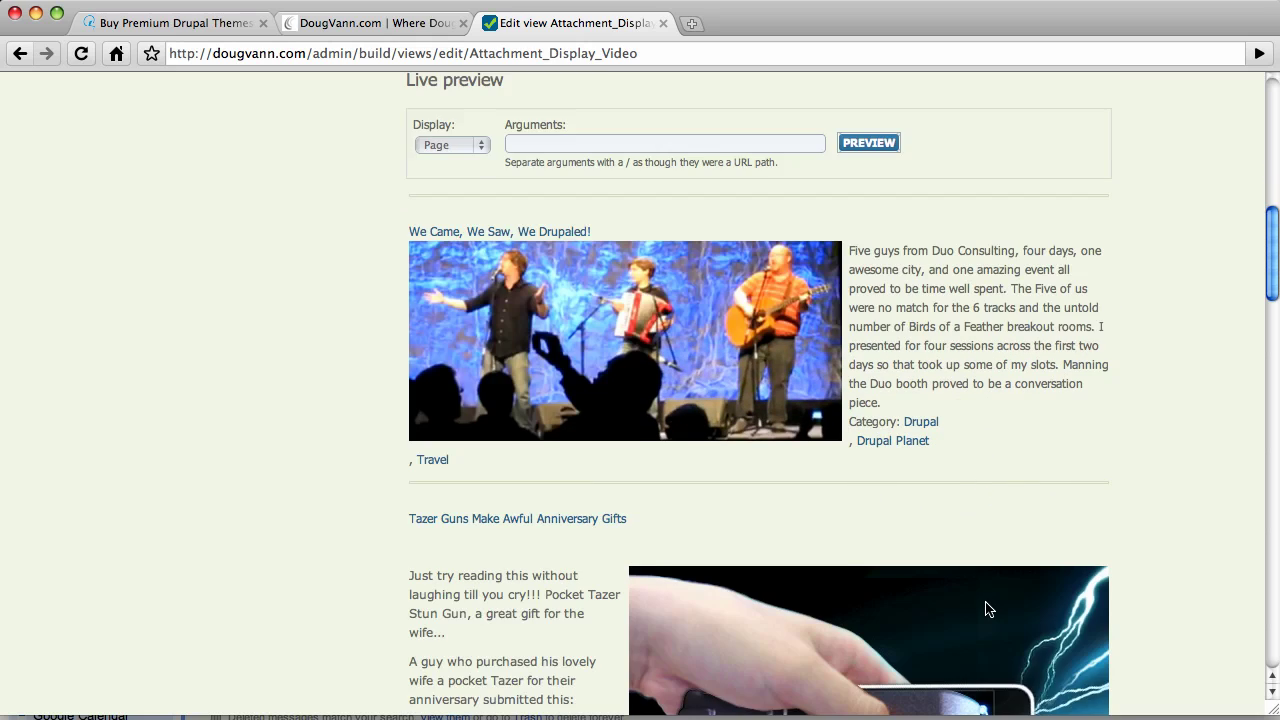
pyautogui.scroll(4, 920, 605)
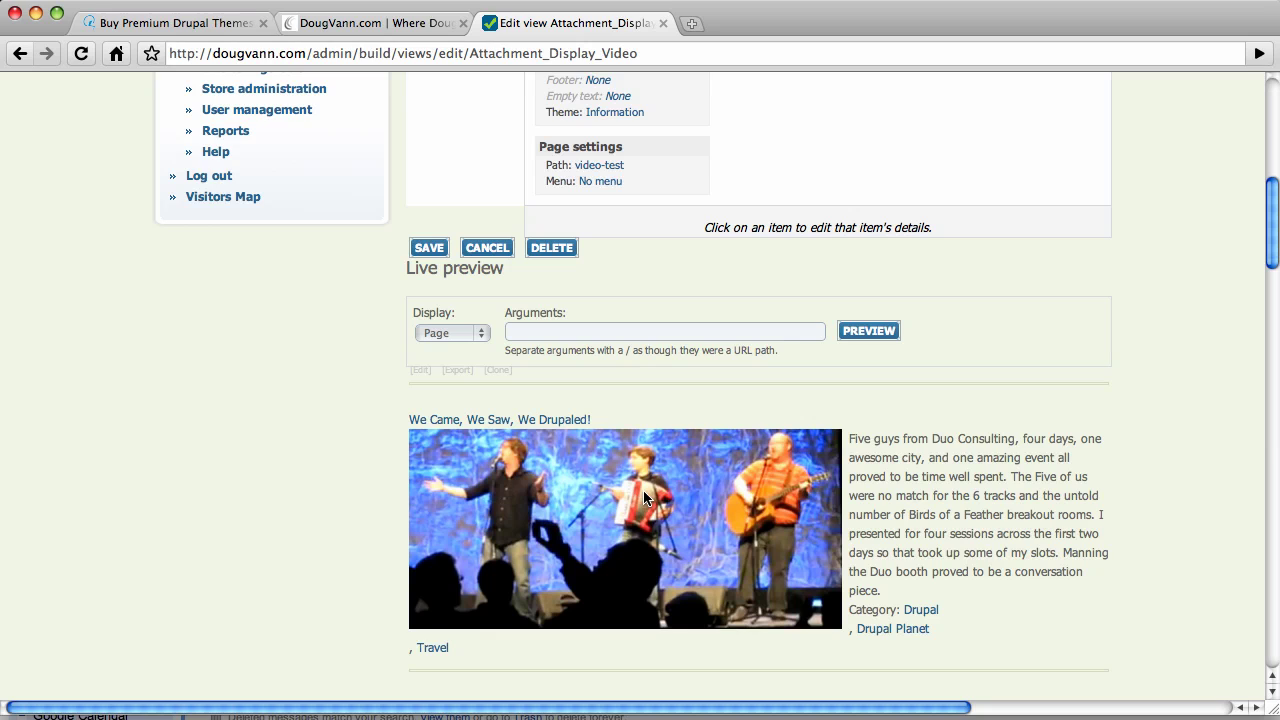
pyautogui.scroll(-3, 758, 522)
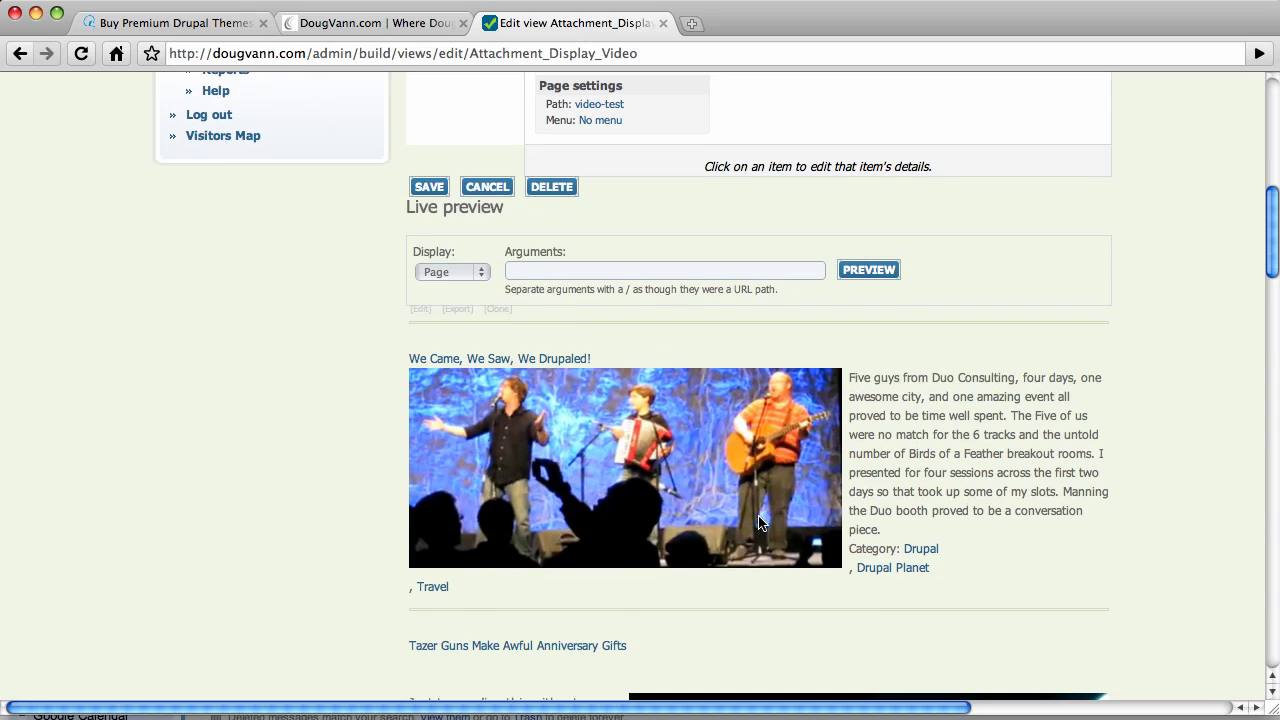
pyautogui.scroll(-15, 758, 522)
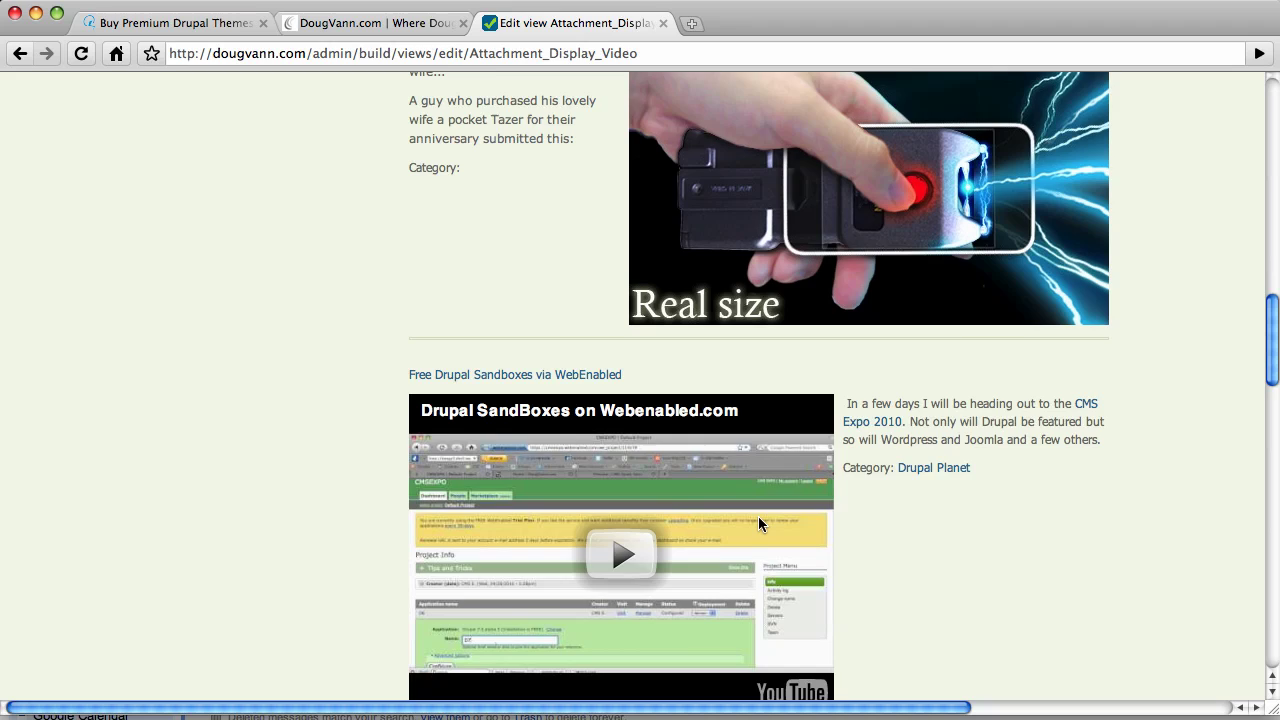
pyautogui.scroll(-20, 758, 518)
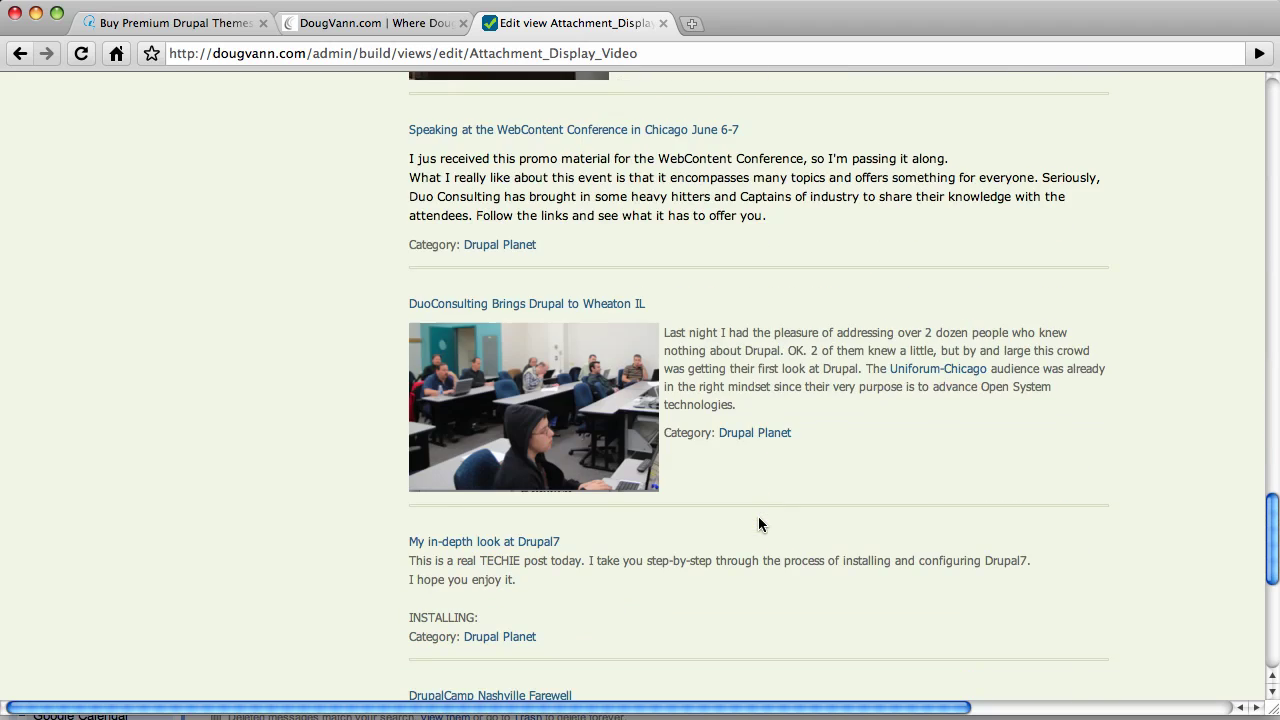
pyautogui.scroll(-12, 759, 524)
pyautogui.scroll(20, 760, 524)
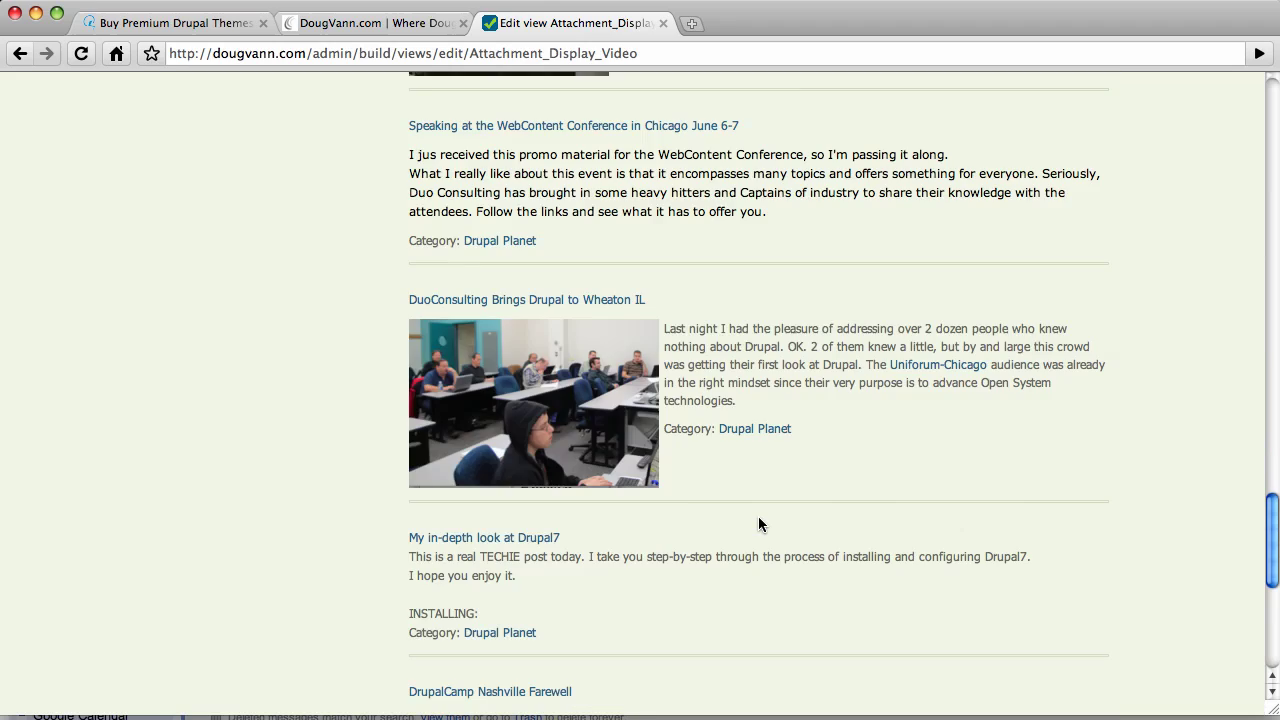
pyautogui.scroll(20, 759, 522)
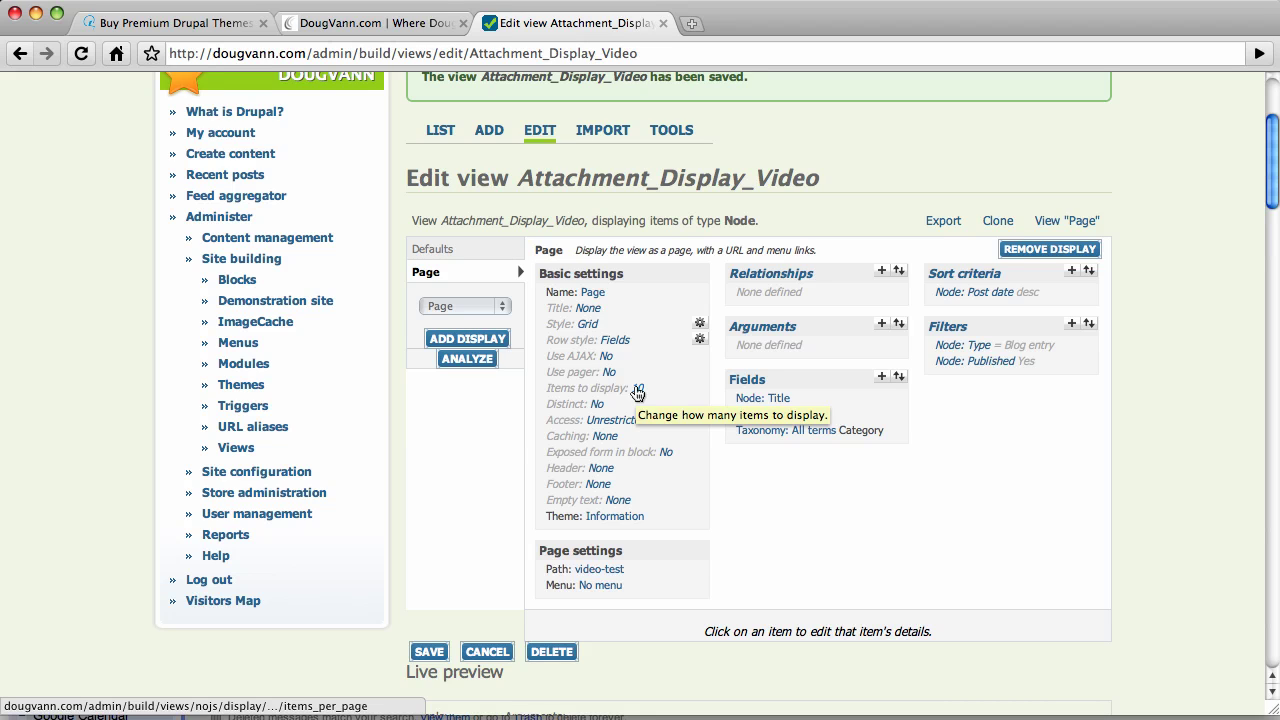
pyautogui.scroll(-10, 637, 392)
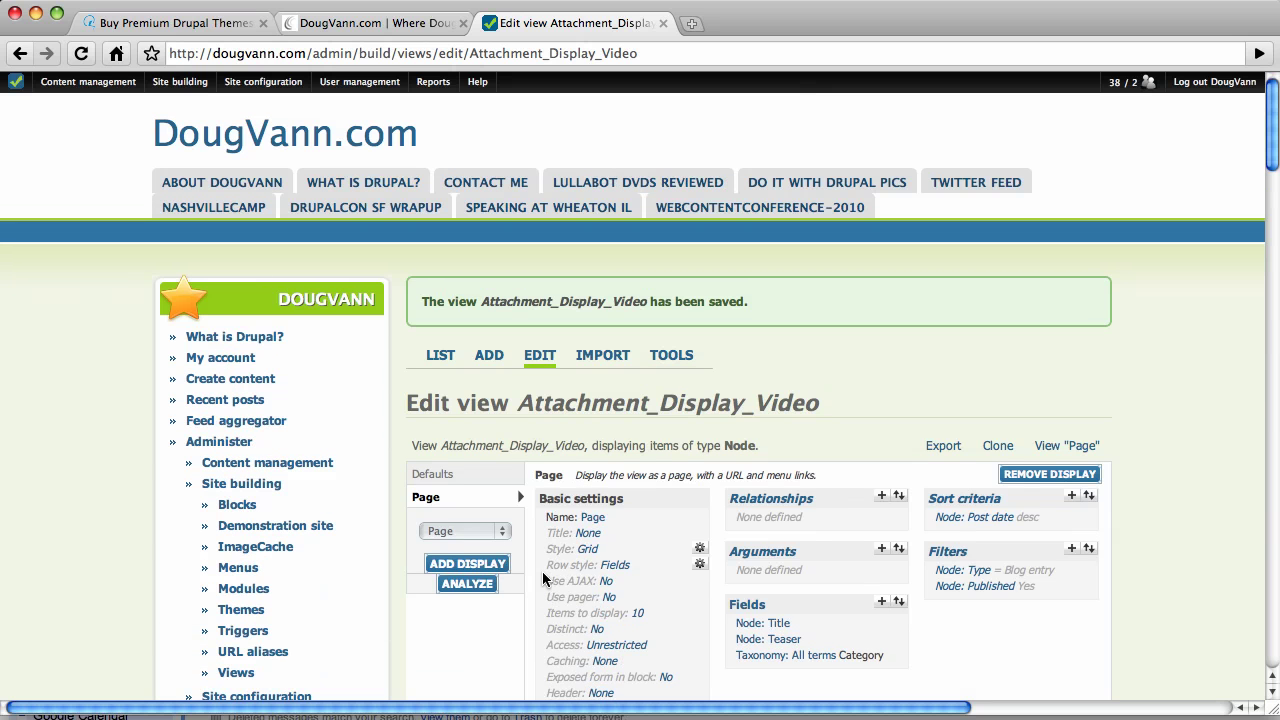
# Add an Attachment display and review its settings: Grid of Fields, 10 items, attached to None.
pyautogui.click(500, 531)
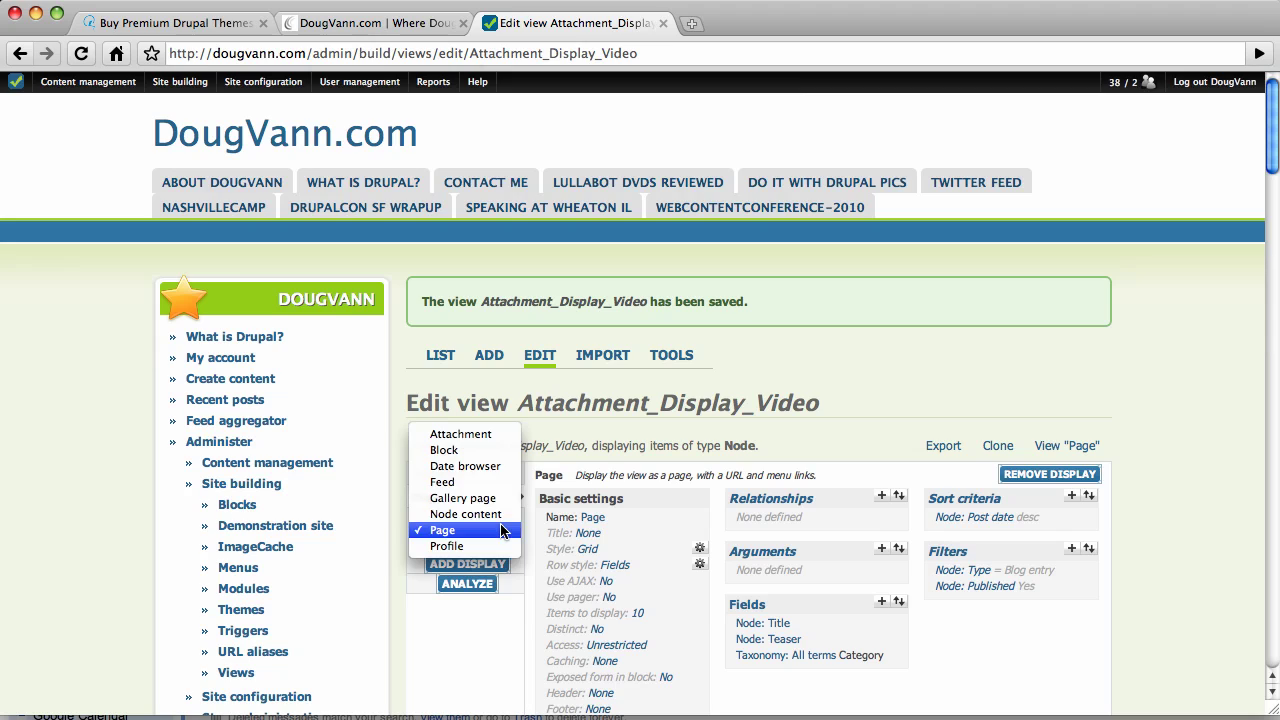
pyautogui.click(464, 437)
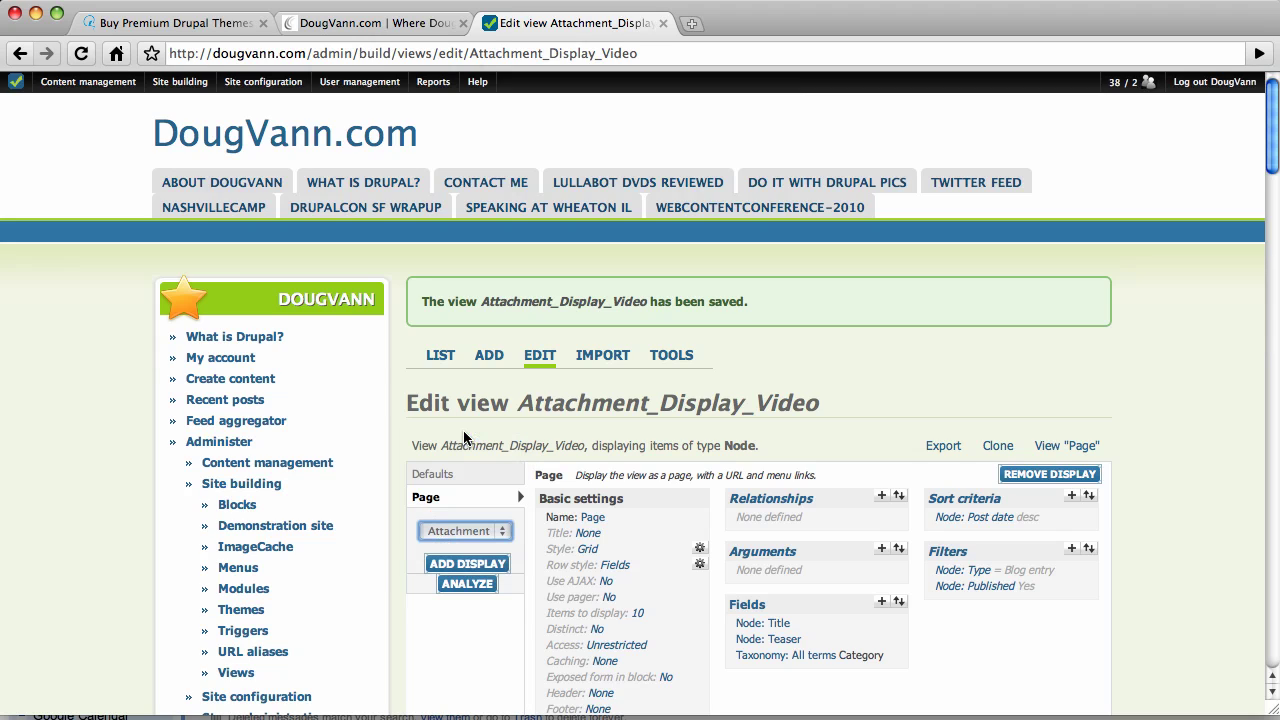
pyautogui.click(465, 564)
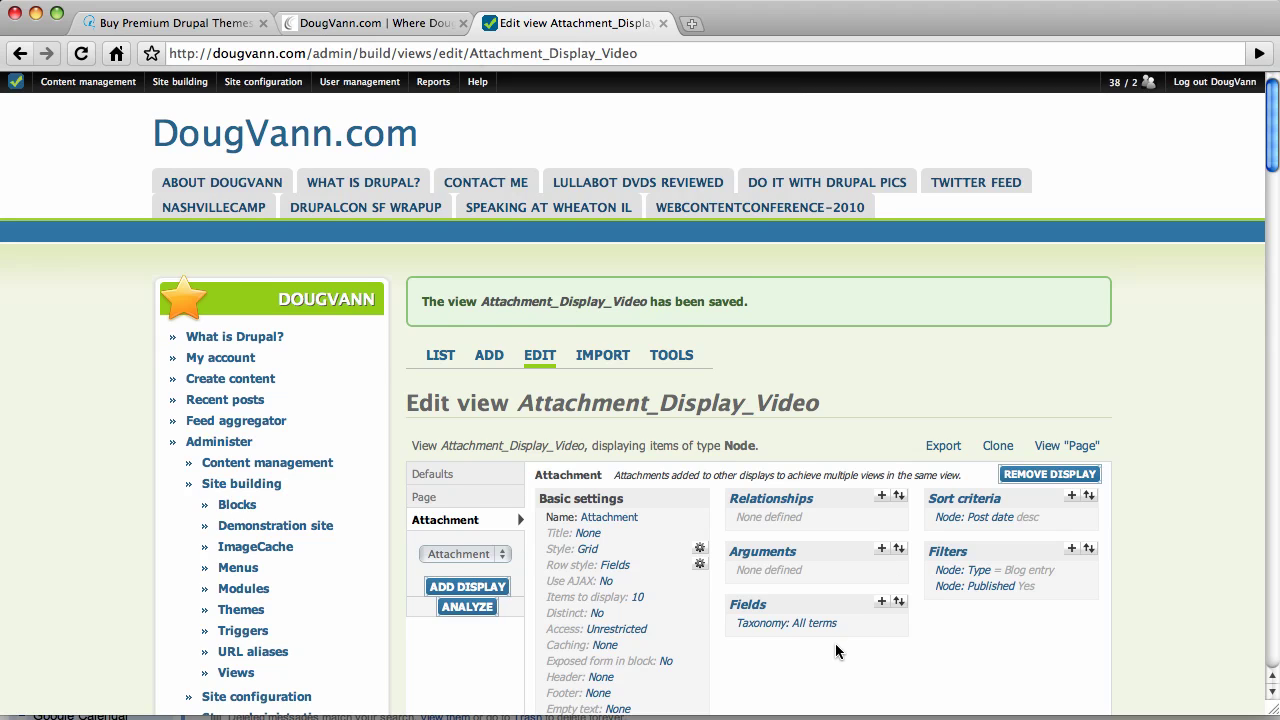
pyautogui.scroll(-2, 837, 645)
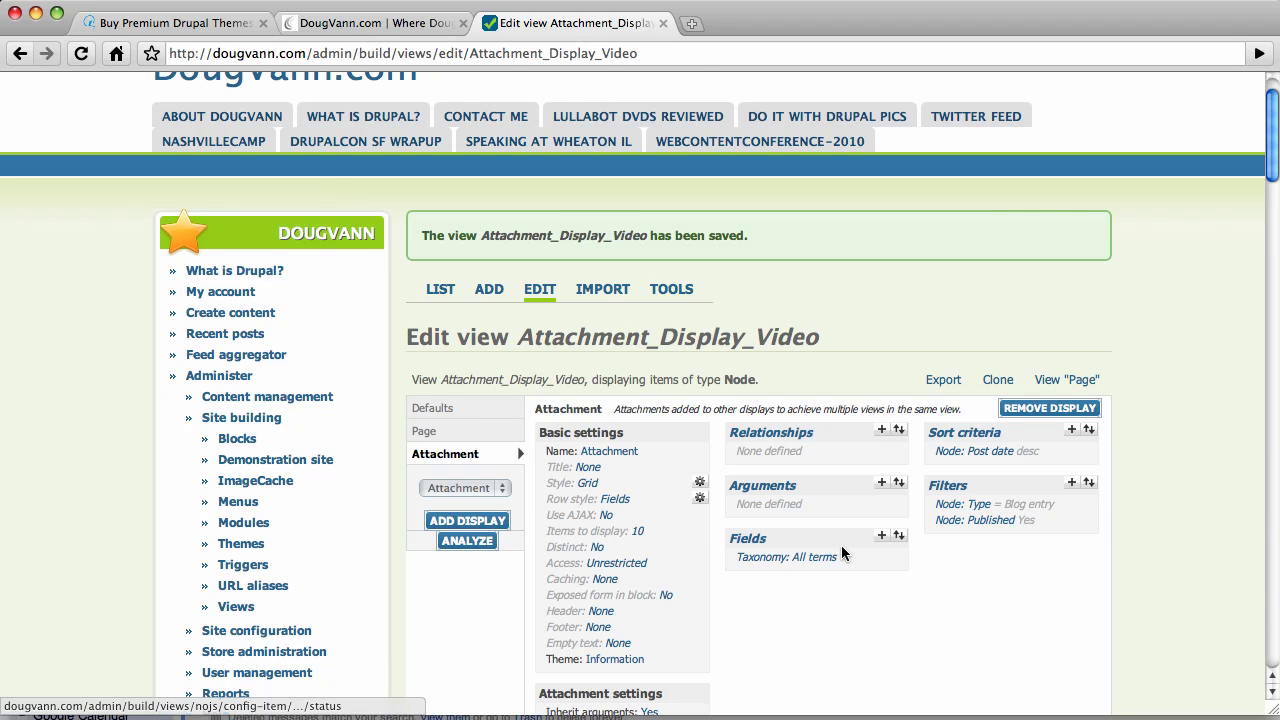
pyautogui.scroll(-10, 890, 530)
pyautogui.scroll(4, 890, 528)
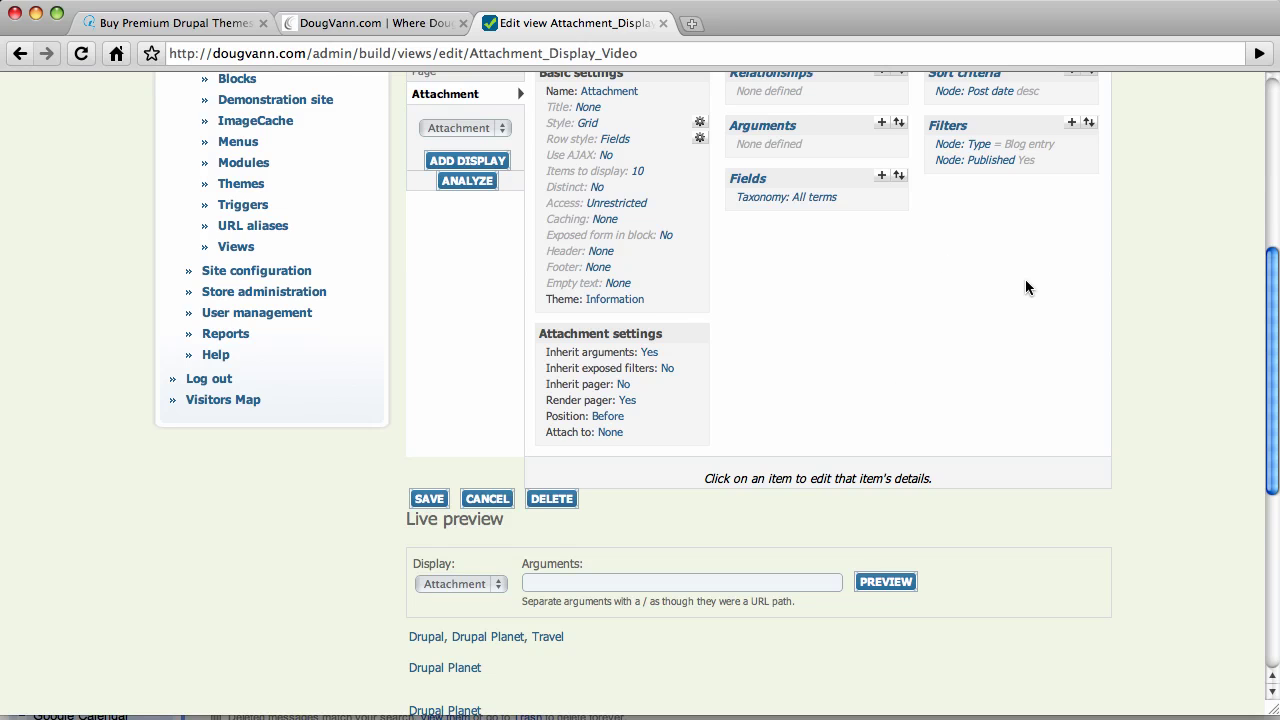
pyautogui.scroll(2, 1025, 287)
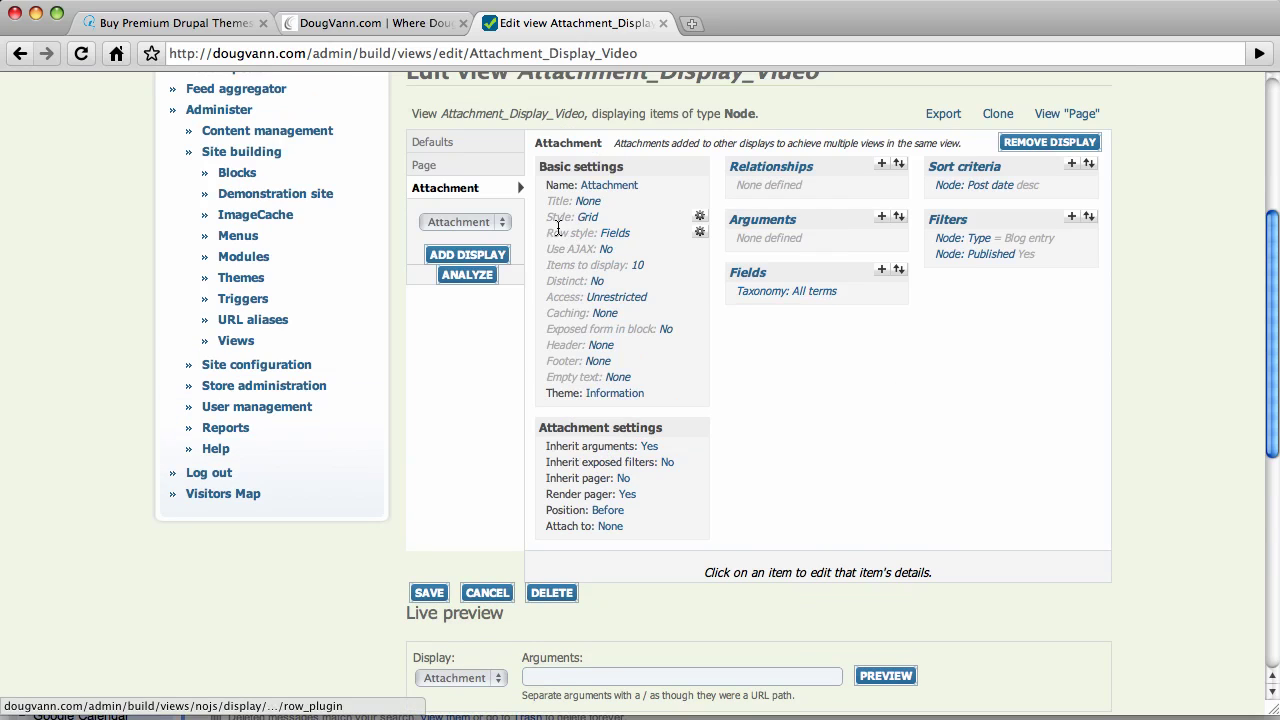
# Override the Taxonomy: All terms field for the Attachment and remove it there.
pyautogui.click(780, 300)
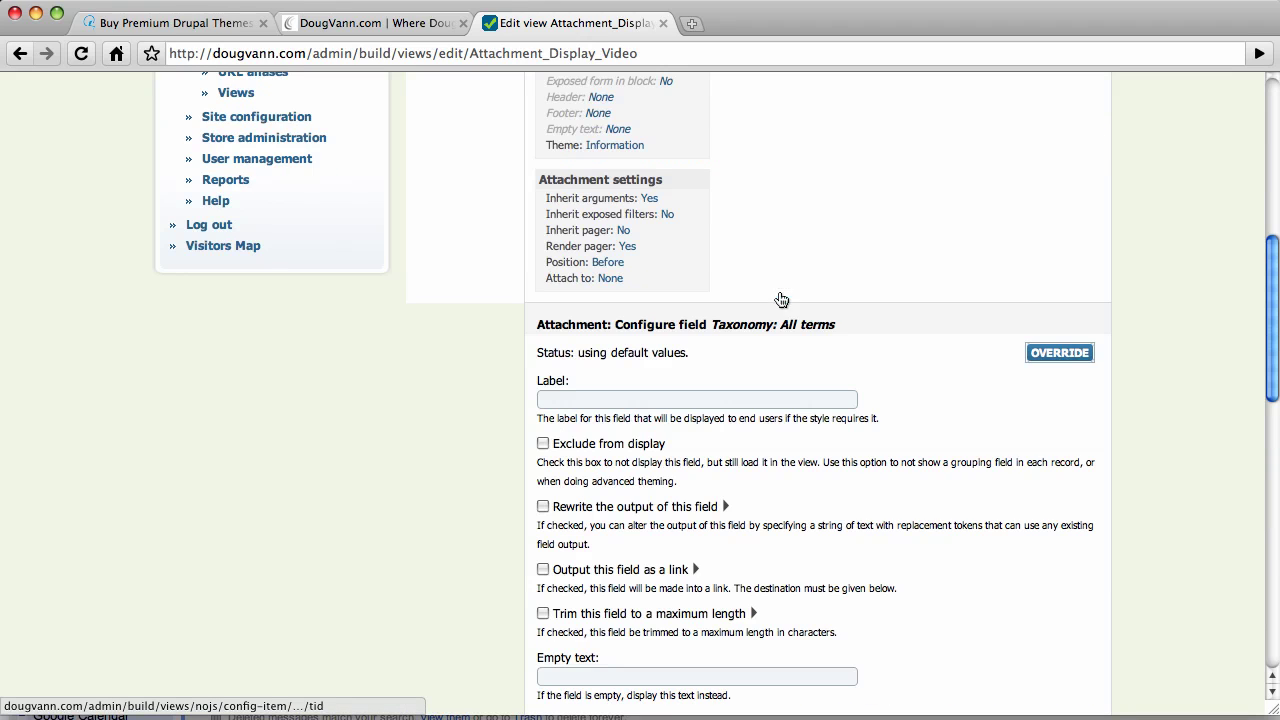
pyautogui.click(1060, 352)
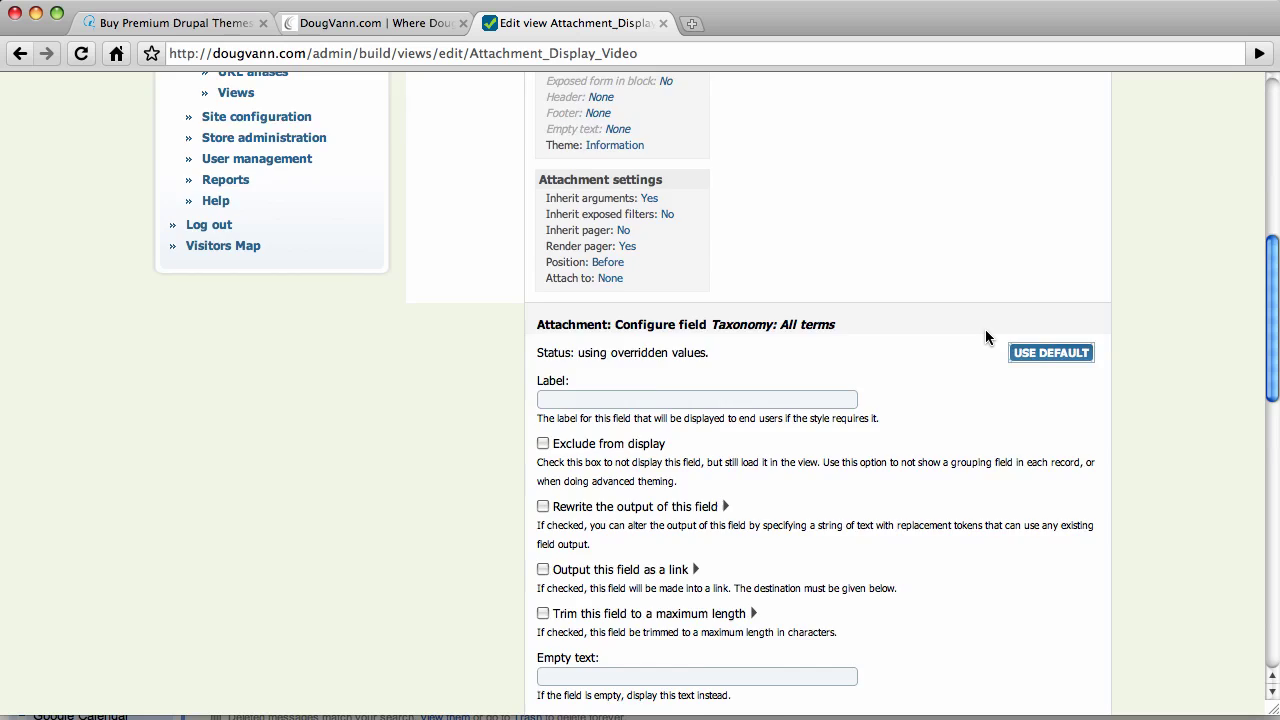
pyautogui.scroll(-5, 986, 334)
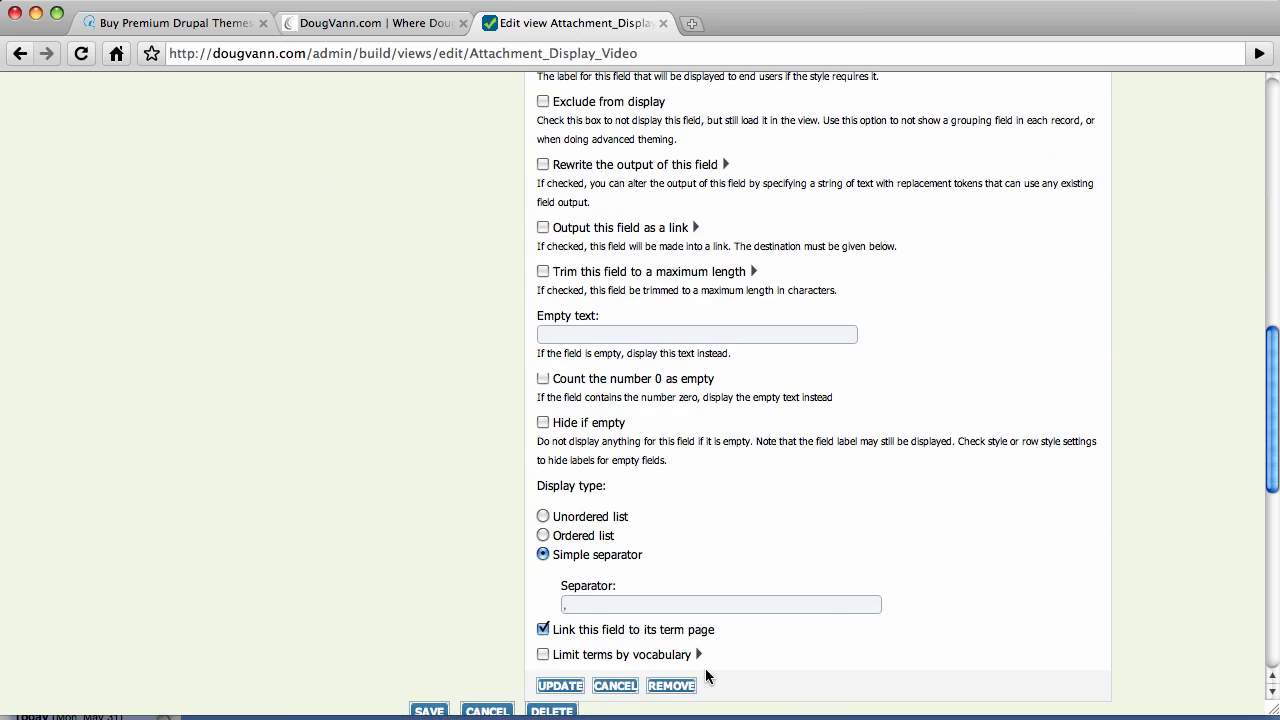
pyautogui.scroll(-2, 755, 522)
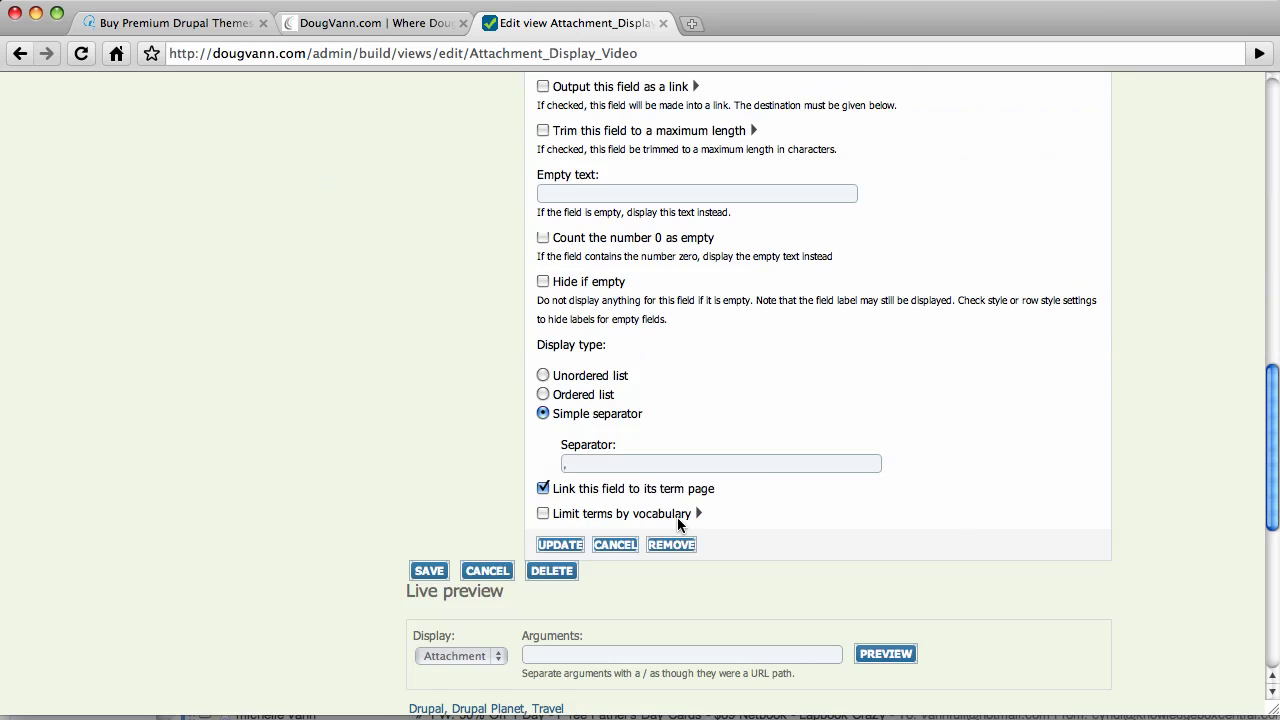
pyautogui.click(670, 545)
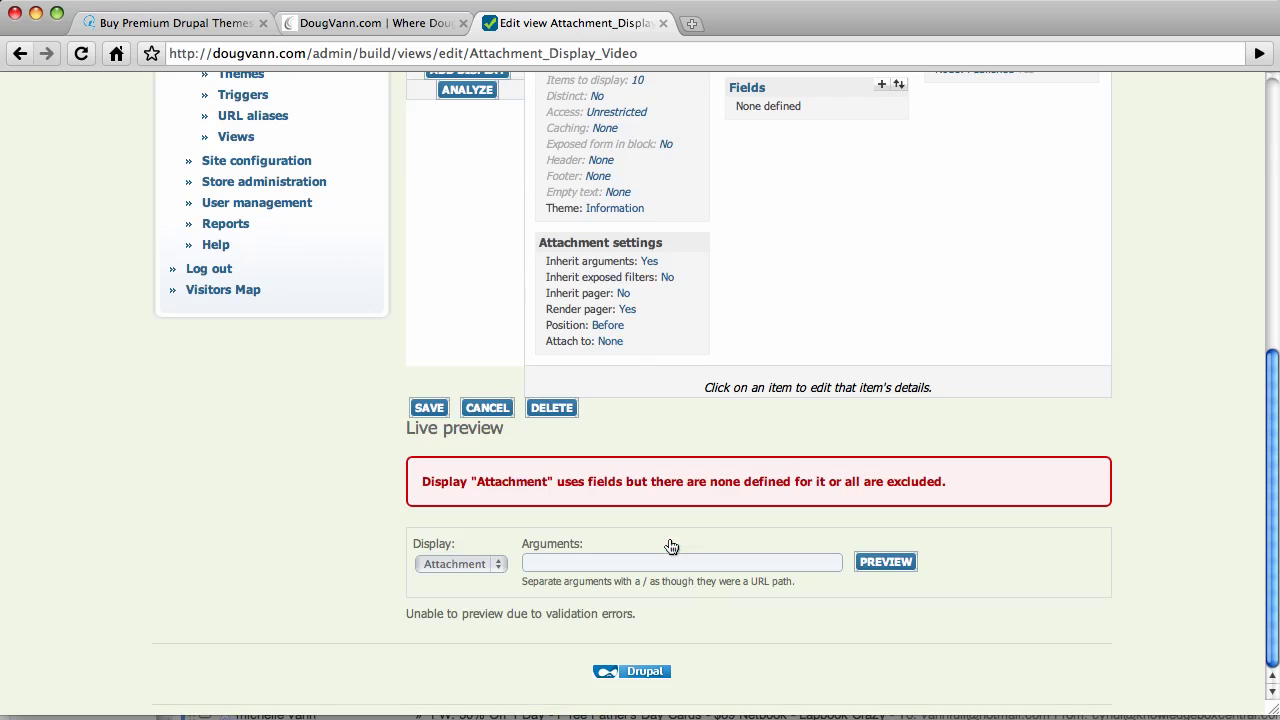
pyautogui.scroll(4, 679, 526)
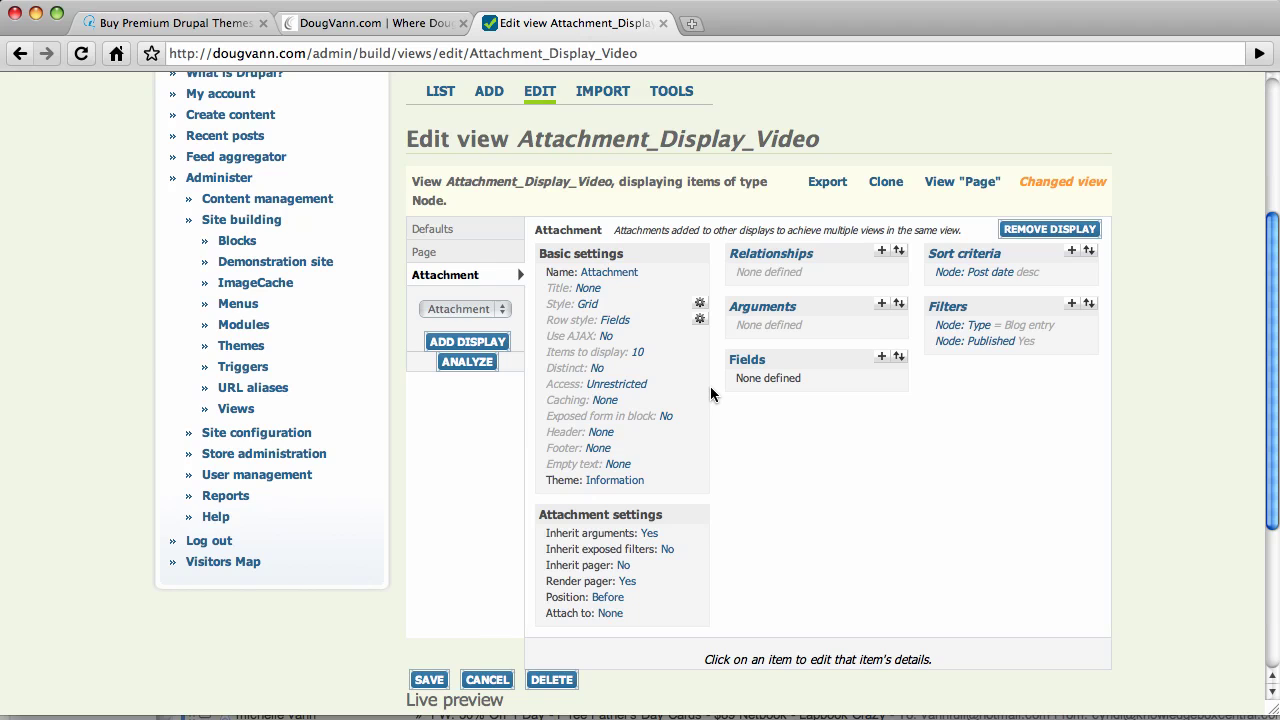
# Override the Attachment's row style from Fields to Node, keeping Teaser build mode with links.
pyautogui.click(614, 322)
pyautogui.scroll(-5, 614, 449)
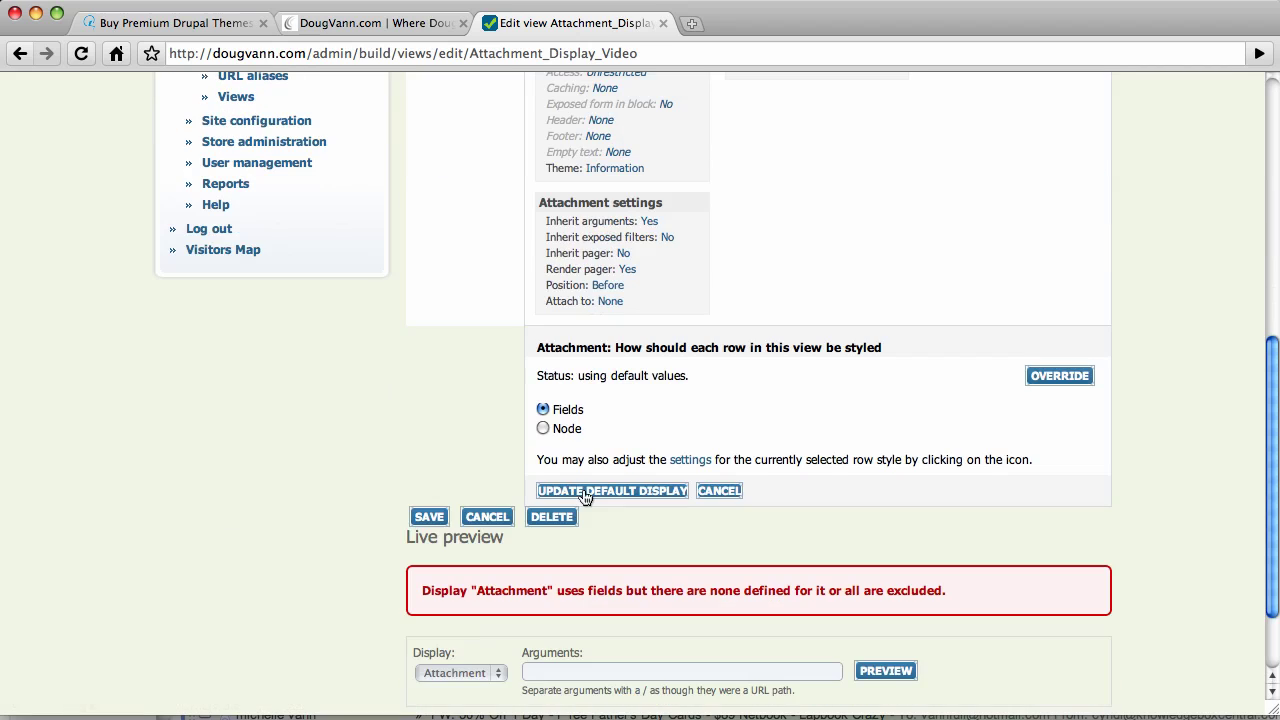
pyautogui.click(542, 428)
pyautogui.click(1048, 379)
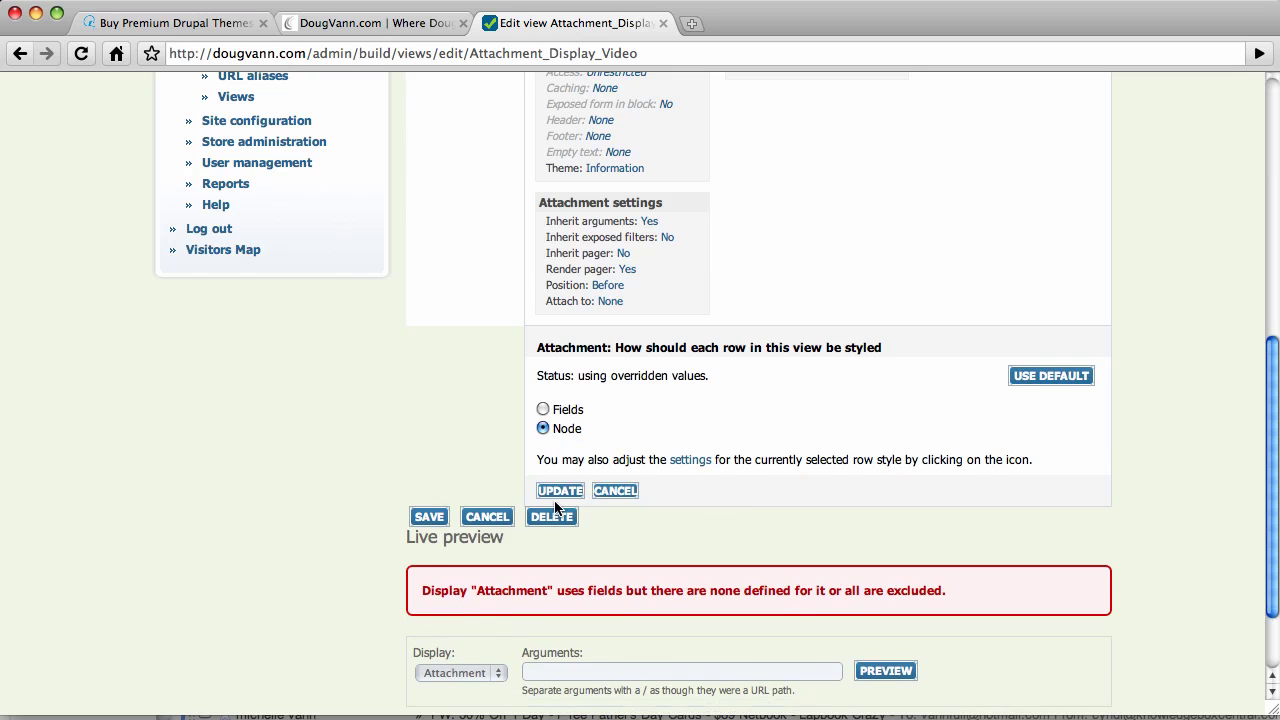
pyautogui.click(559, 491)
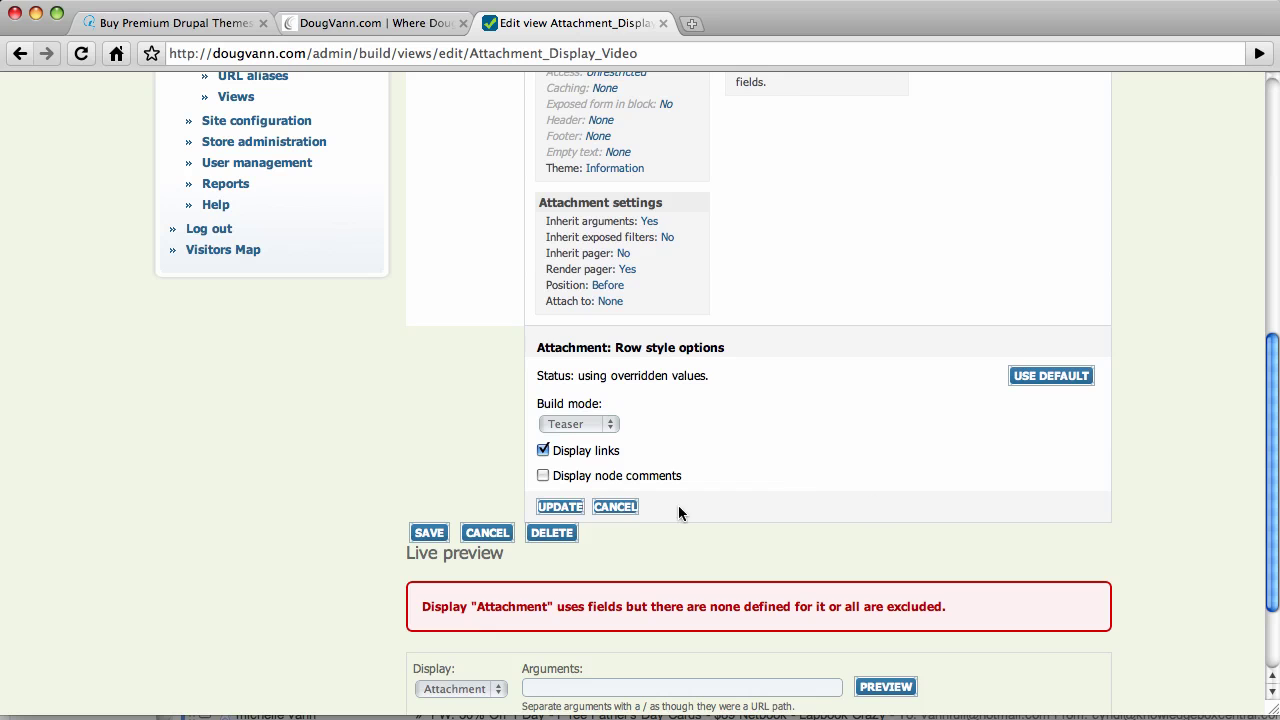
pyautogui.click(556, 507)
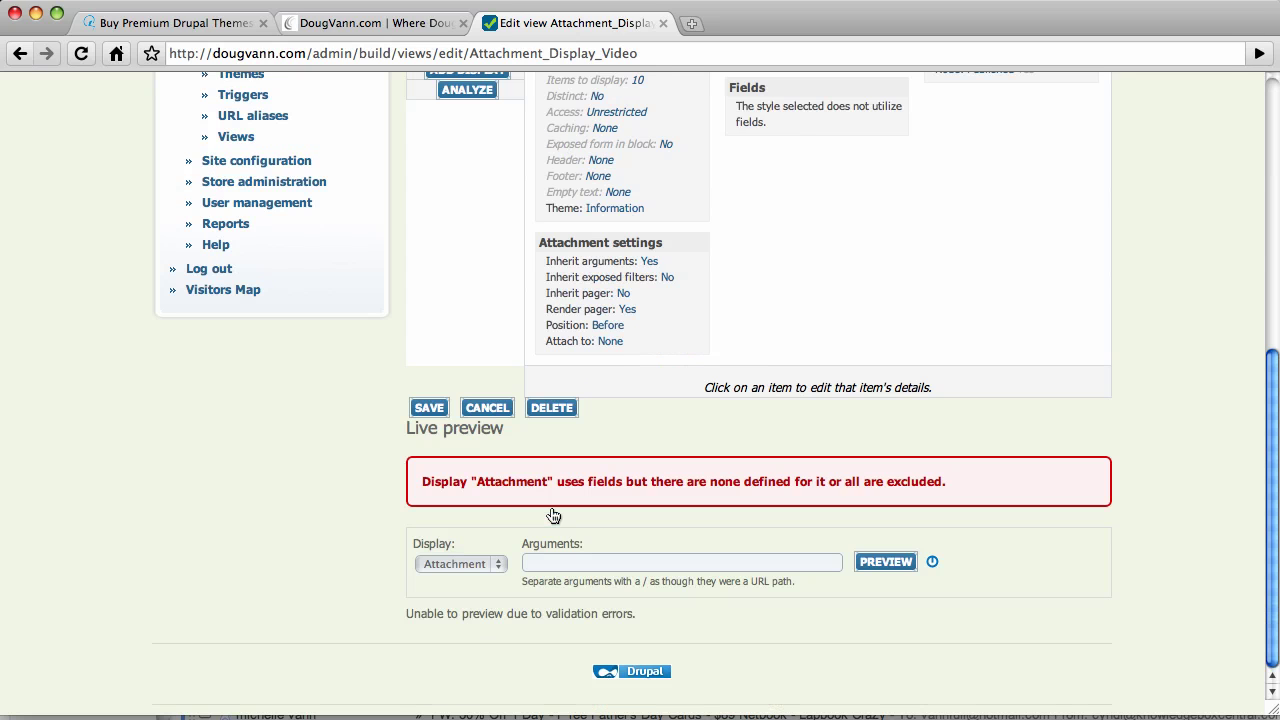
pyautogui.scroll(-10, 553, 515)
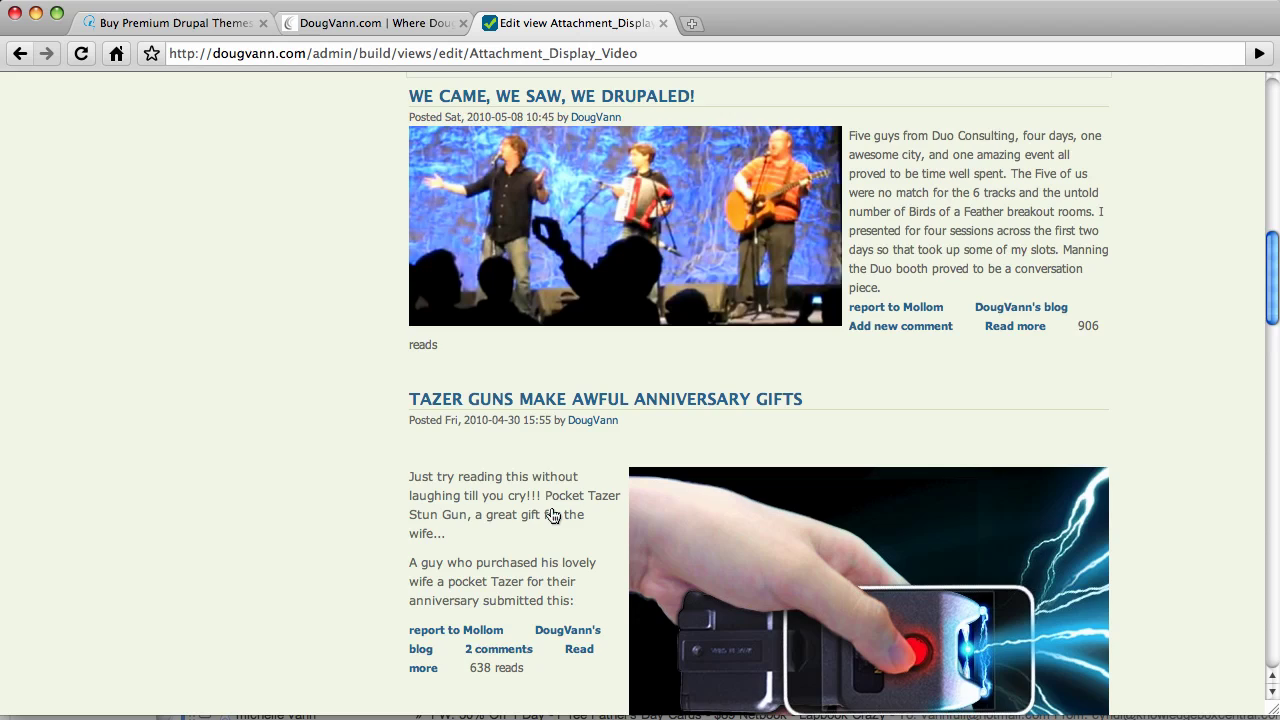
pyautogui.scroll(9, 553, 515)
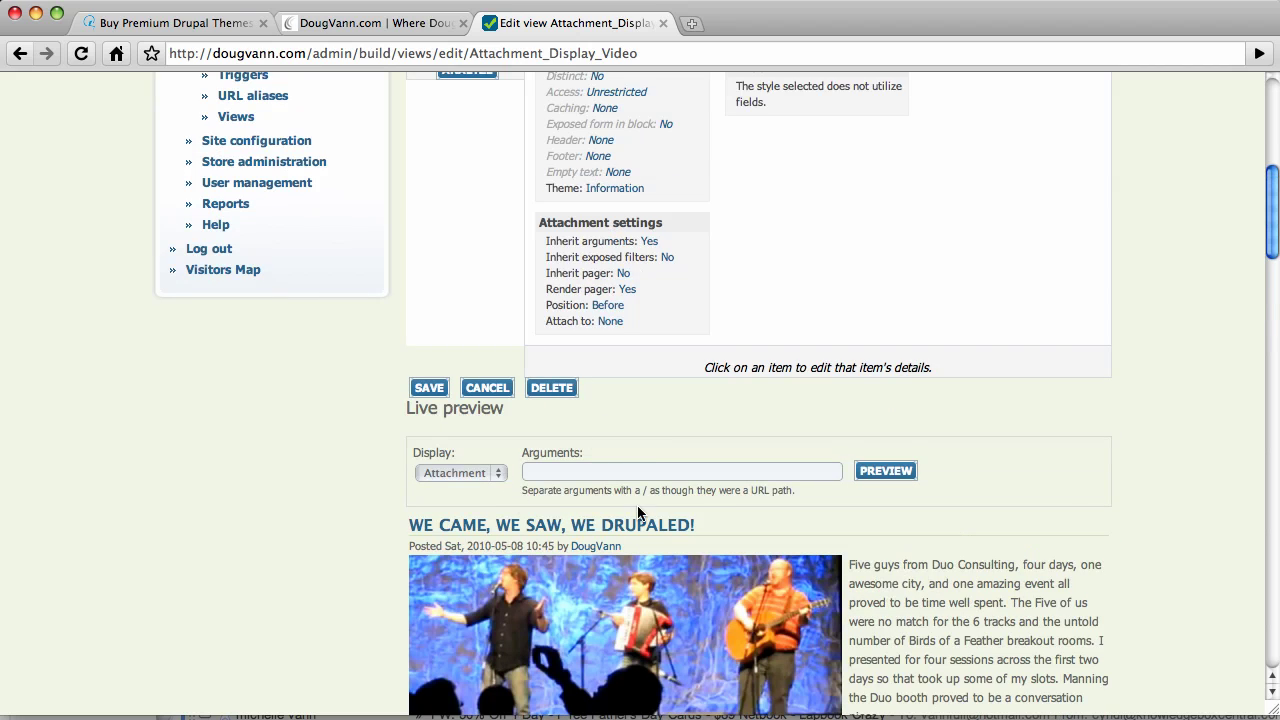
pyautogui.scroll(-5, 637, 515)
pyautogui.scroll(-8, 637, 510)
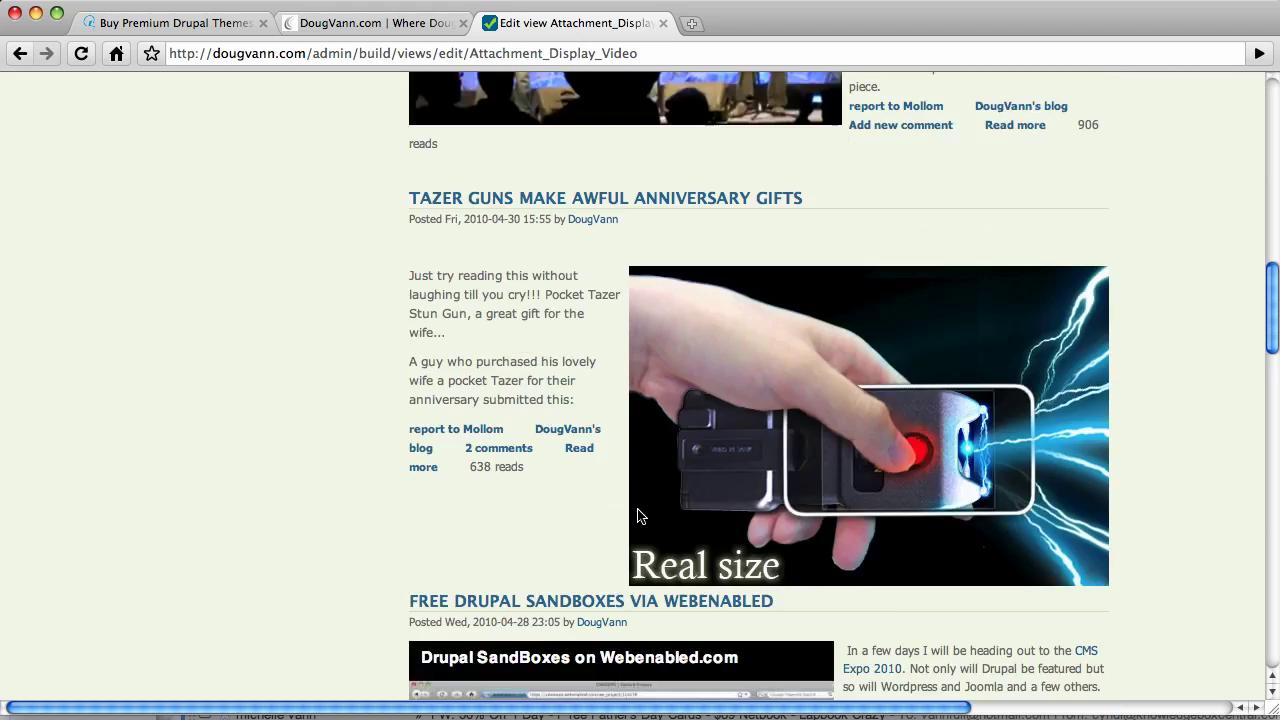
pyautogui.scroll(8, 637, 510)
pyautogui.scroll(15, 637, 508)
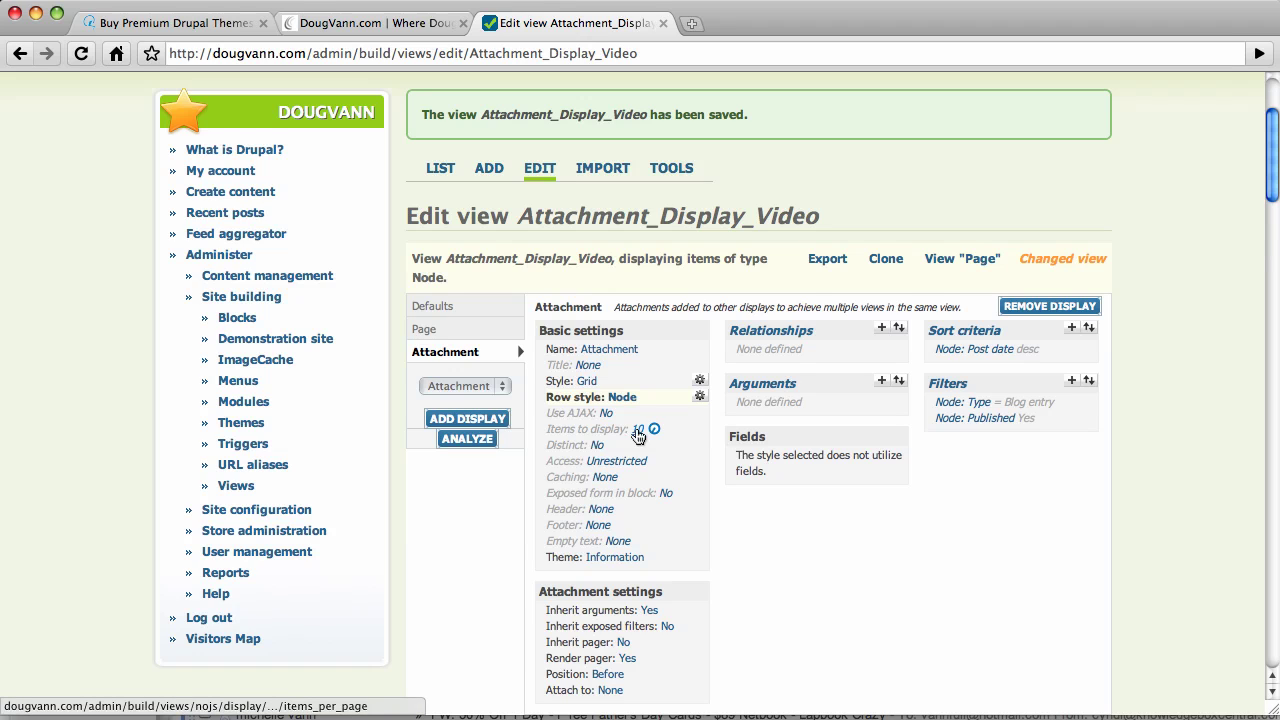
# Override the Attachment's items to display, changing it from 10 to 1.
pyautogui.scroll(-5, 637, 502)
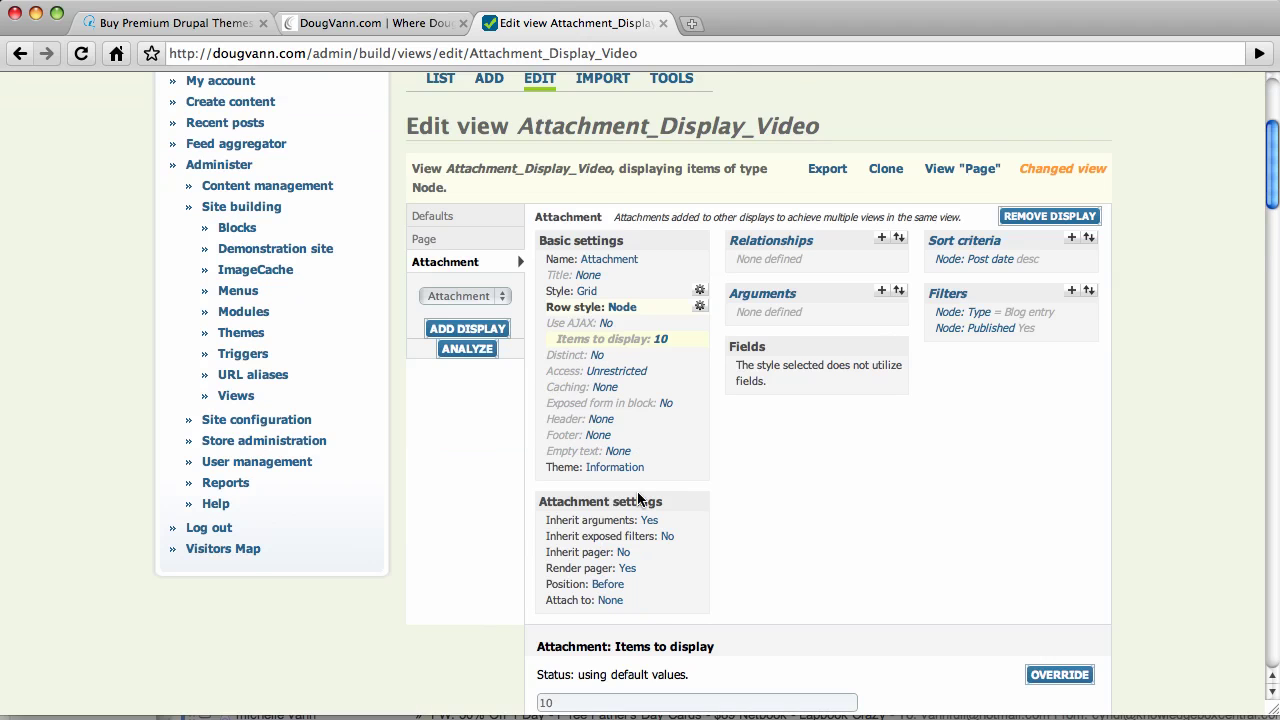
pyautogui.scroll(-2, 638, 508)
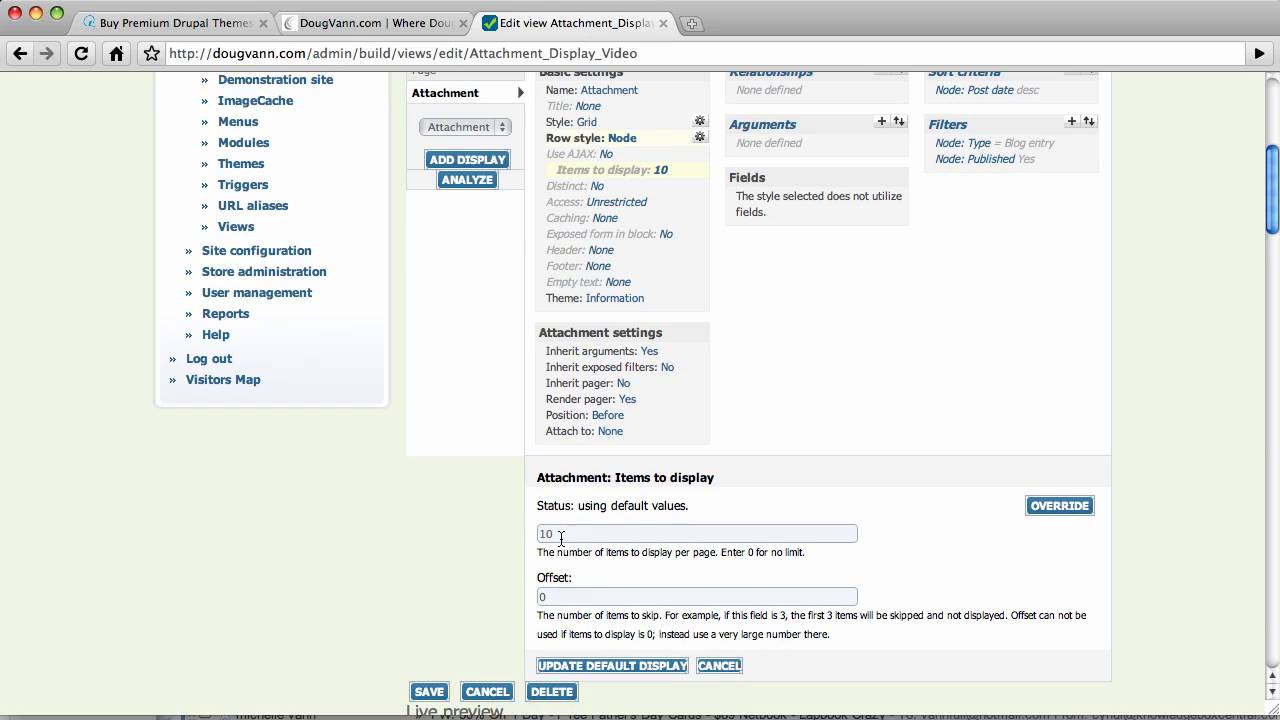
pyautogui.moveTo(564, 538); pyautogui.dragTo(516, 538)
pyautogui.write('1')
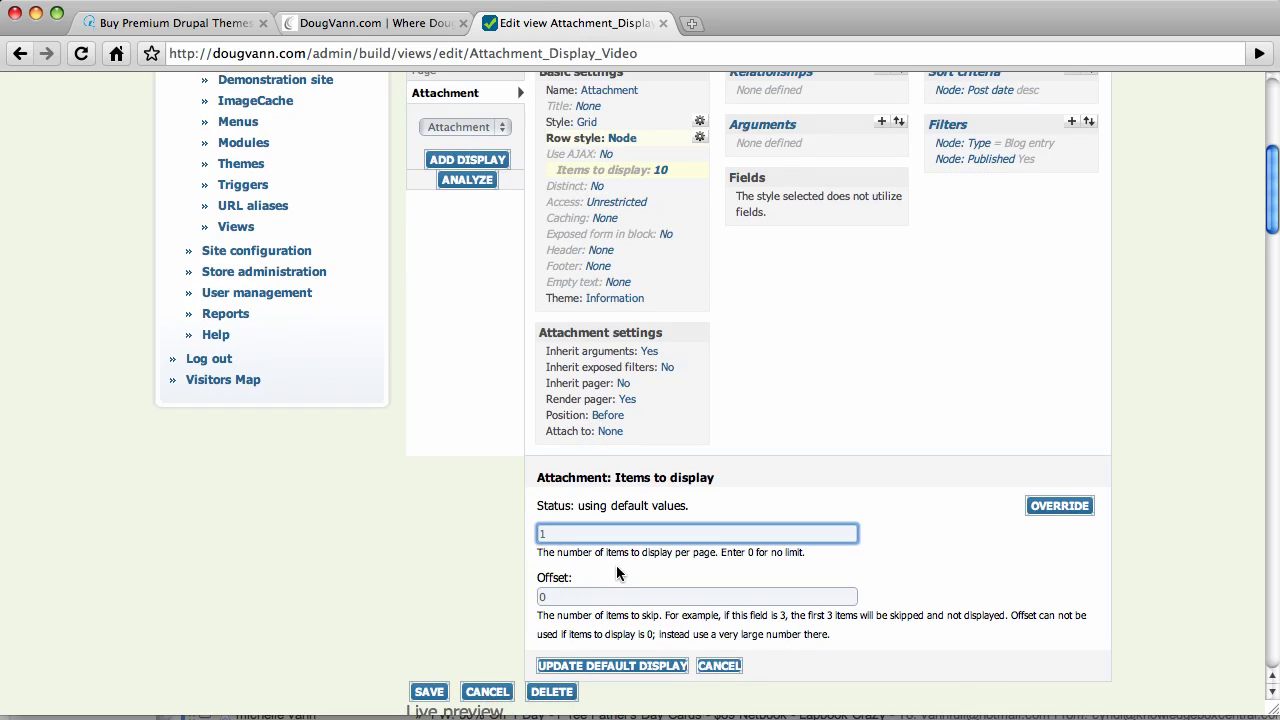
pyautogui.click(1050, 507)
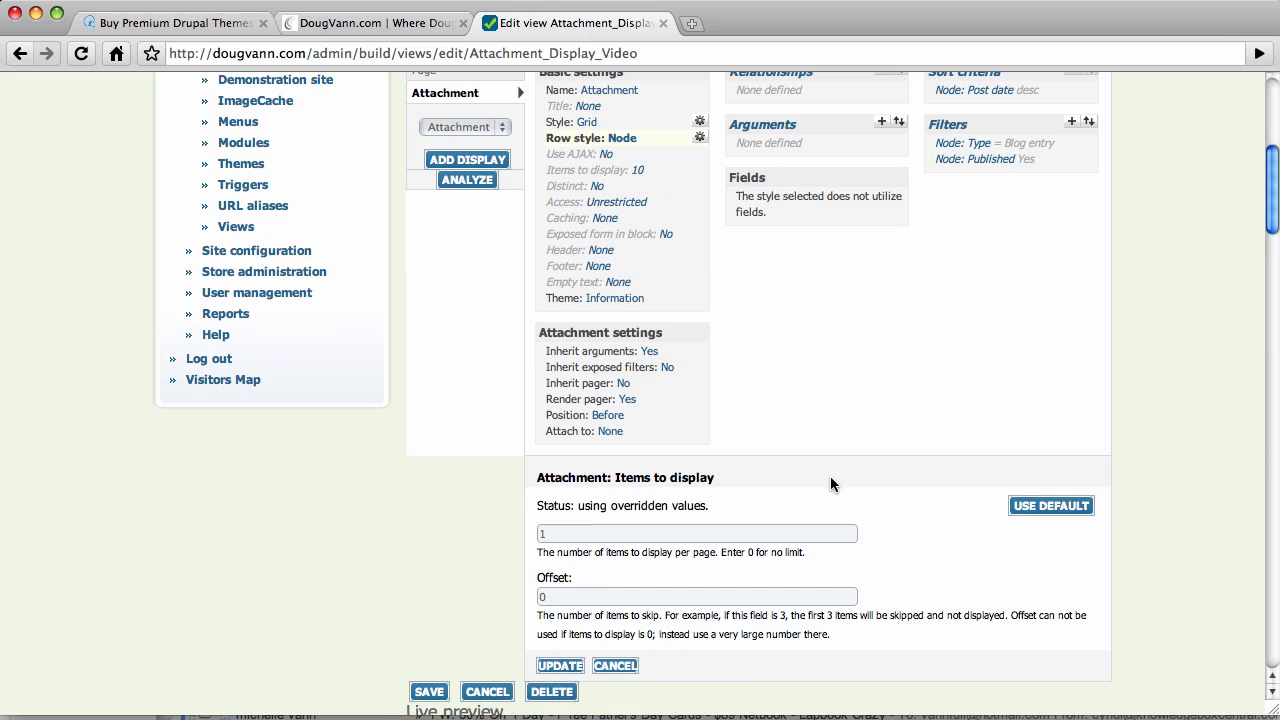
pyautogui.scroll(5, 829, 476)
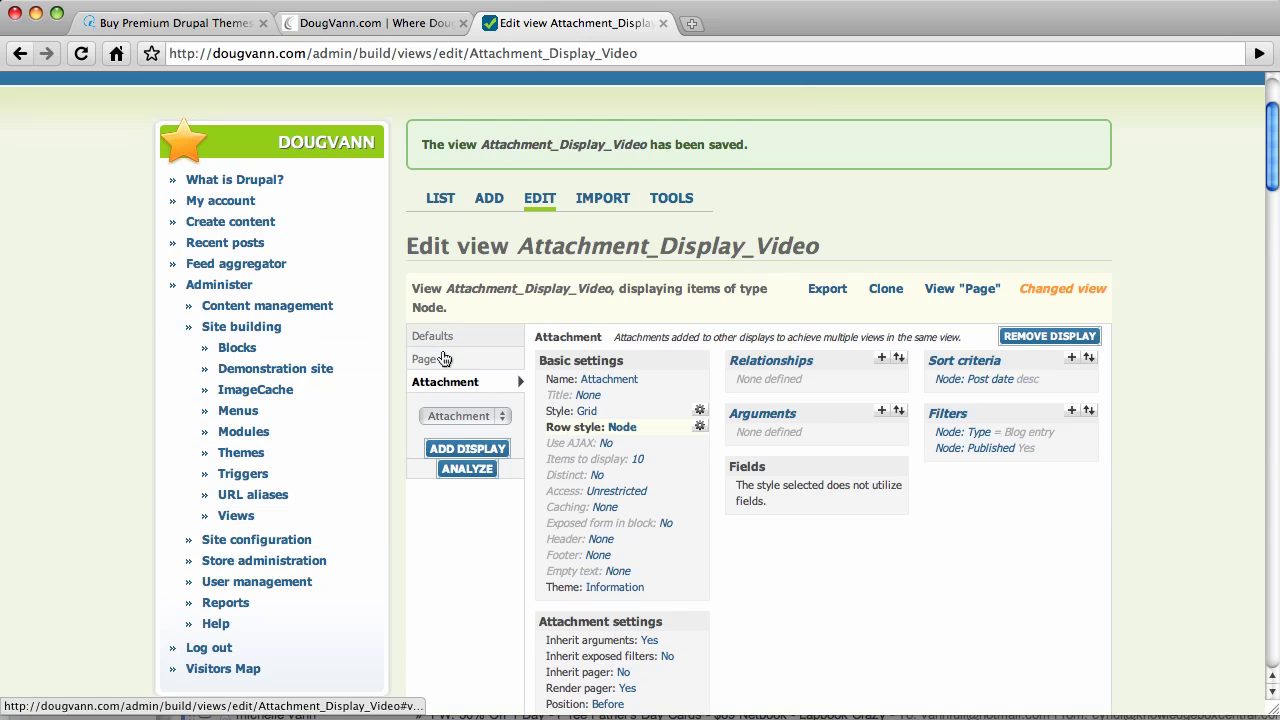
pyautogui.scroll(-5, 650, 488)
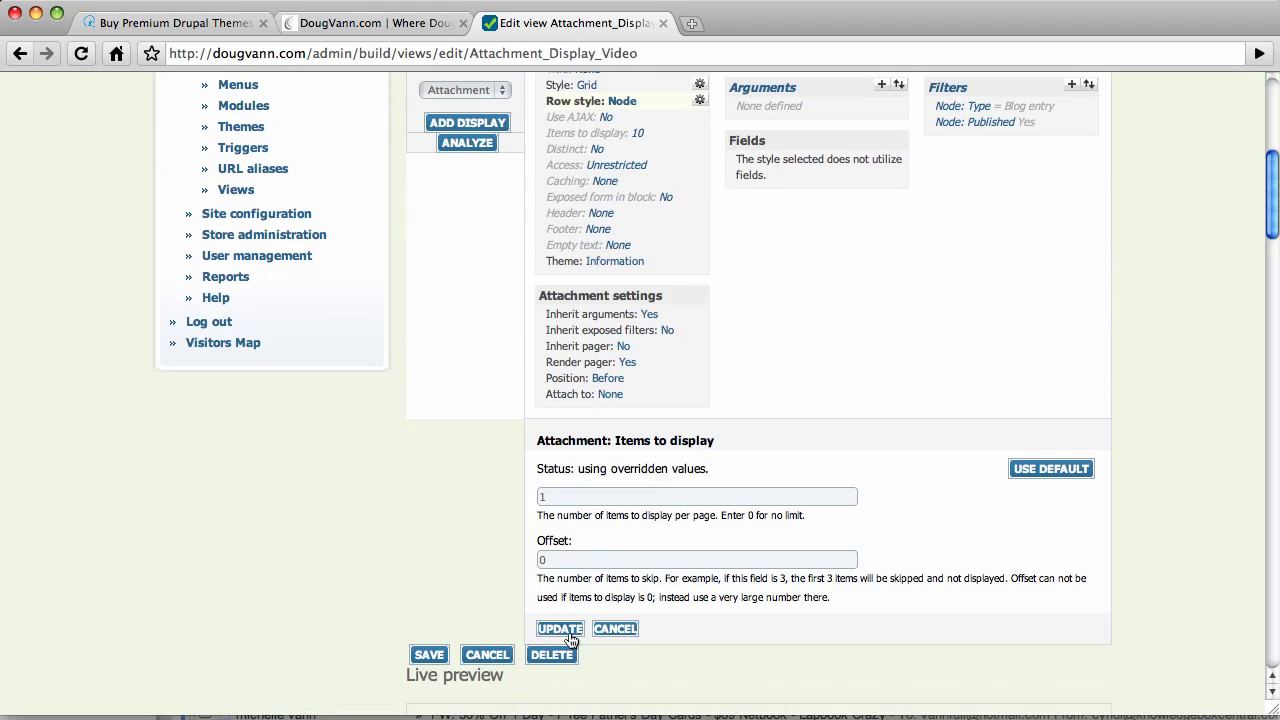
pyautogui.click(558, 630)
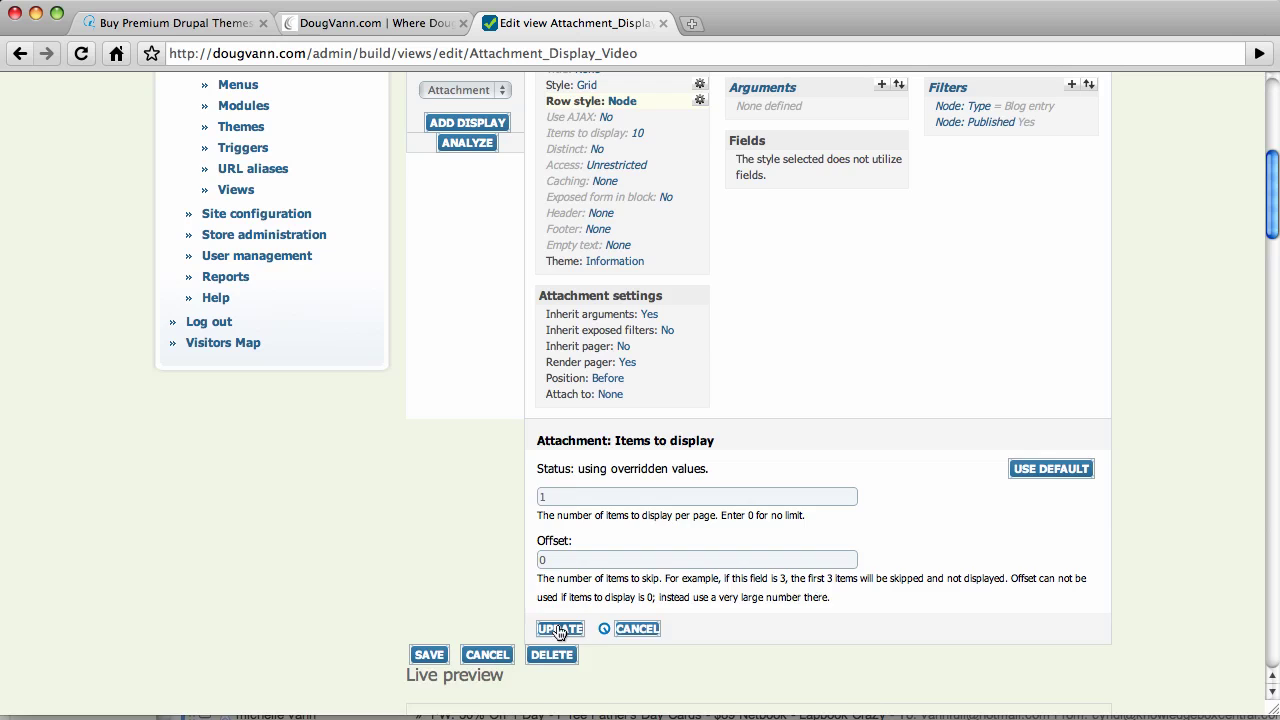
pyautogui.scroll(-6, 543, 578)
pyautogui.scroll(1, 543, 578)
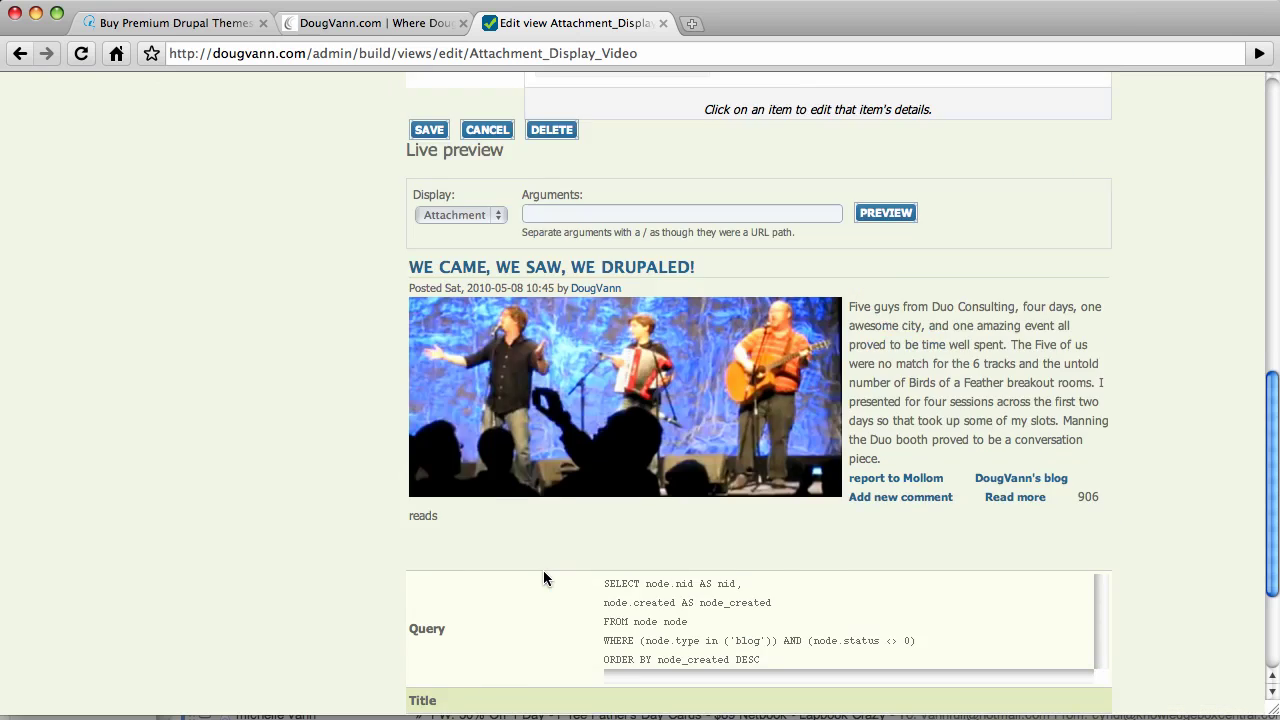
pyautogui.scroll(8, 543, 578)
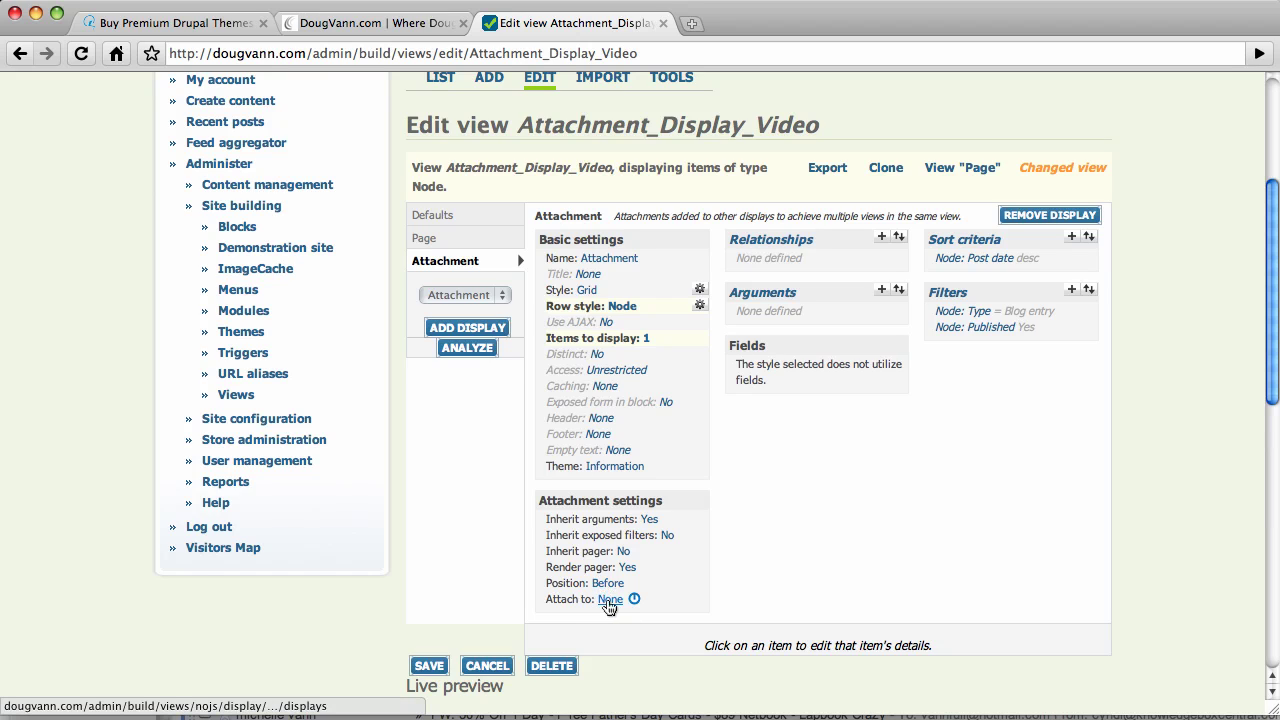
# Change the Attachment's Attach to setting from None to the Page display.
pyautogui.click(609, 600)
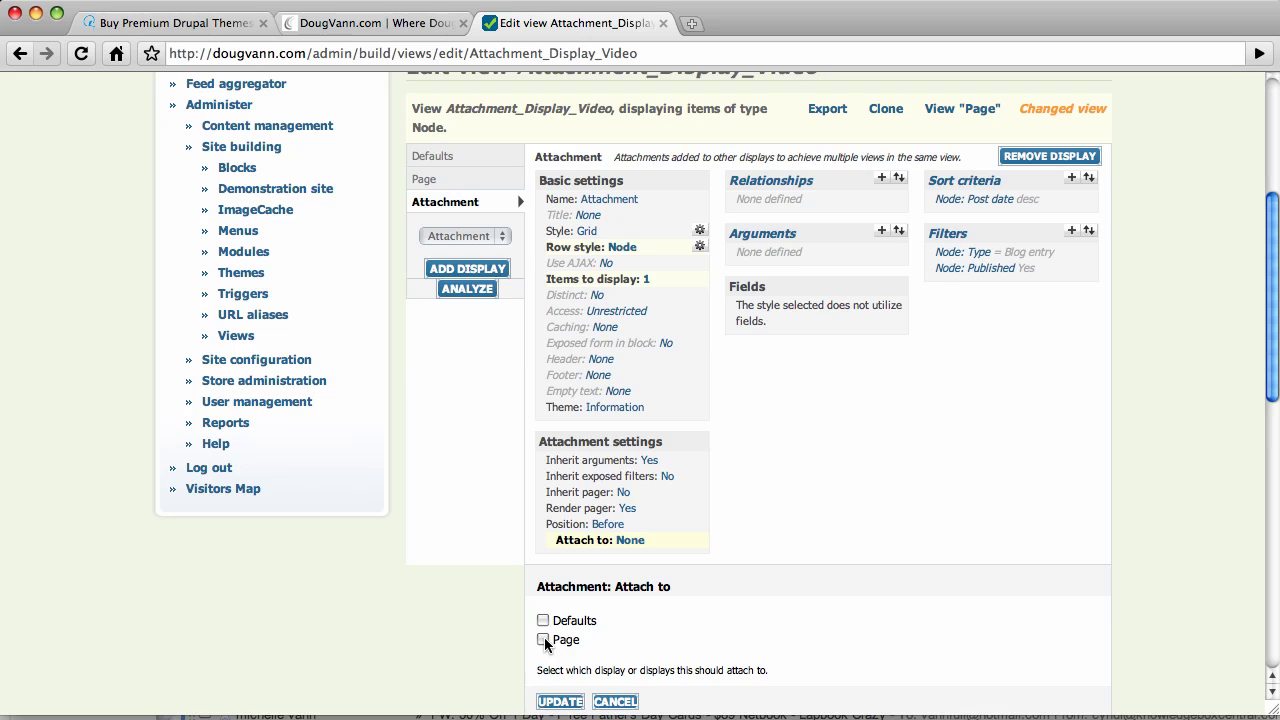
pyautogui.scroll(-3, 570, 650)
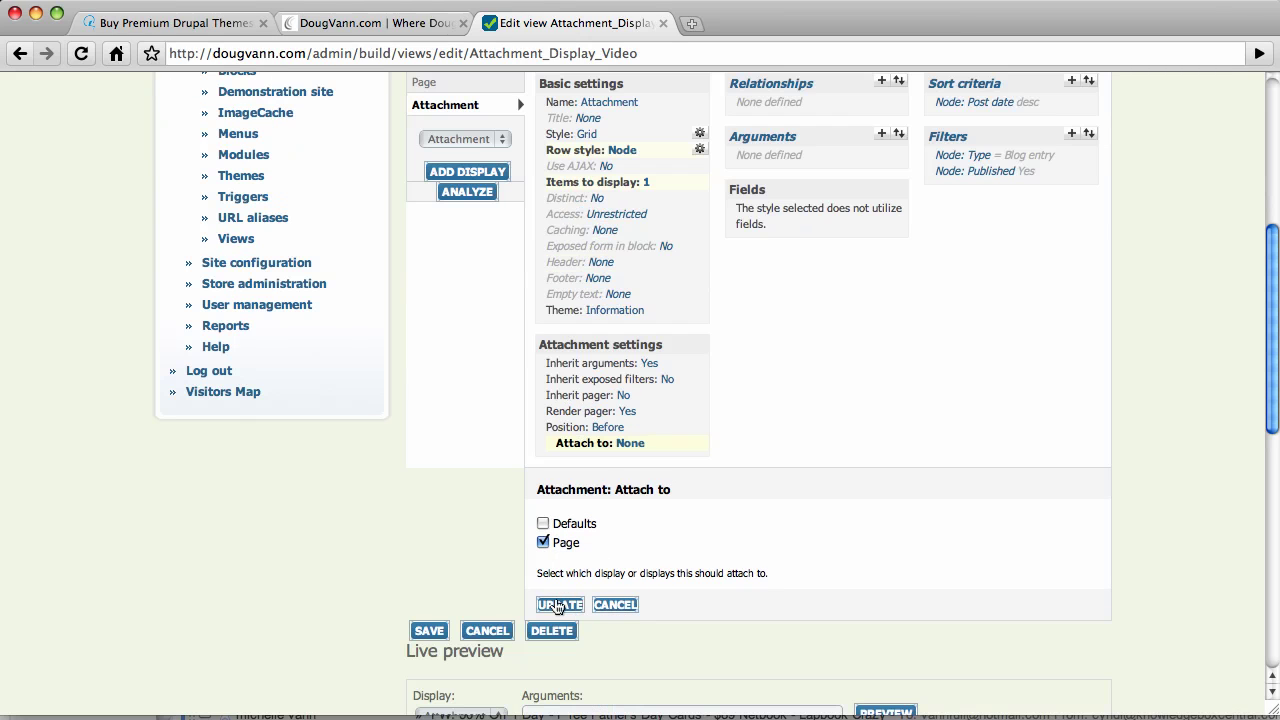
pyautogui.click(558, 605)
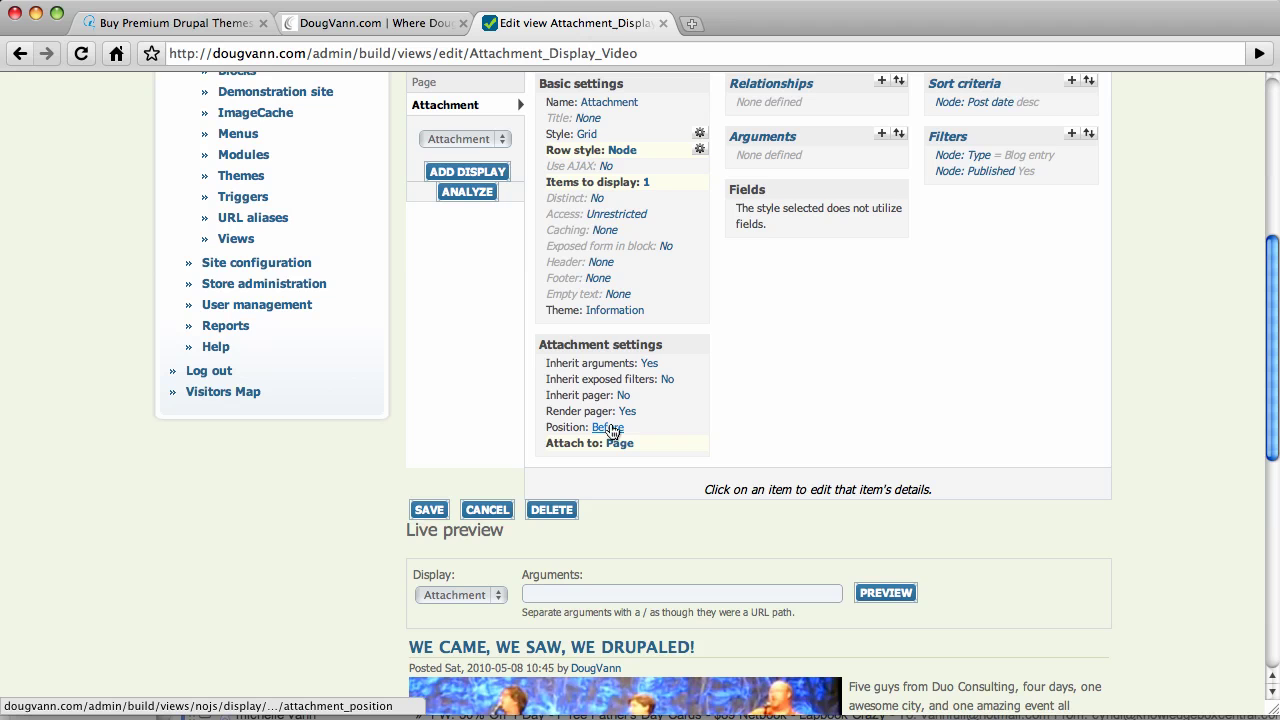
# Refresh the live preview of the Attachment display.
pyautogui.scroll(-10, 700, 428)
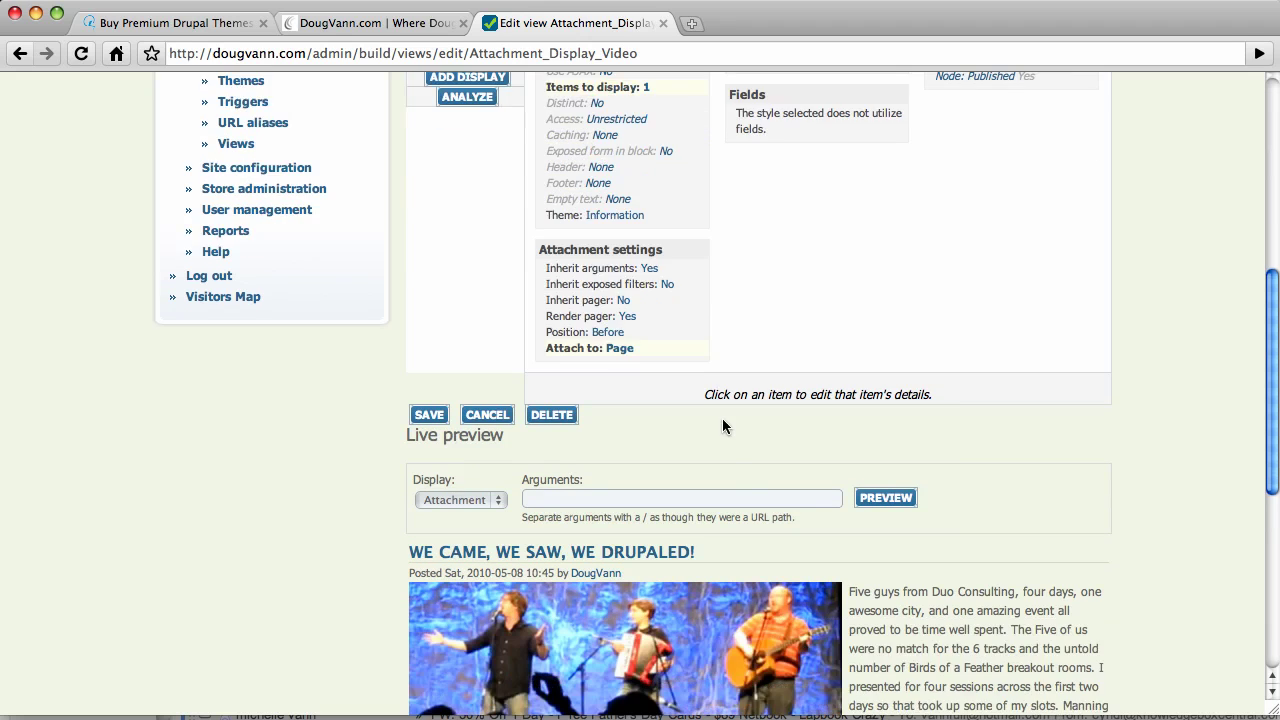
pyautogui.scroll(5, 722, 422)
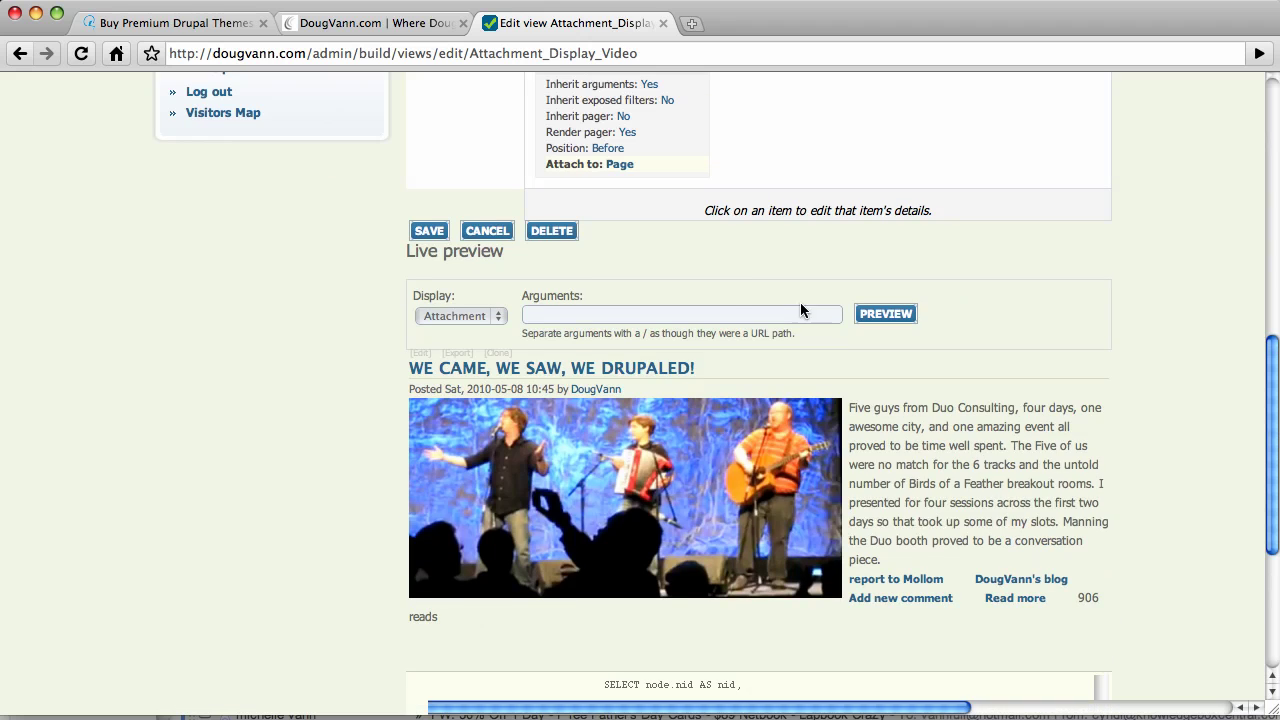
pyautogui.click(881, 316)
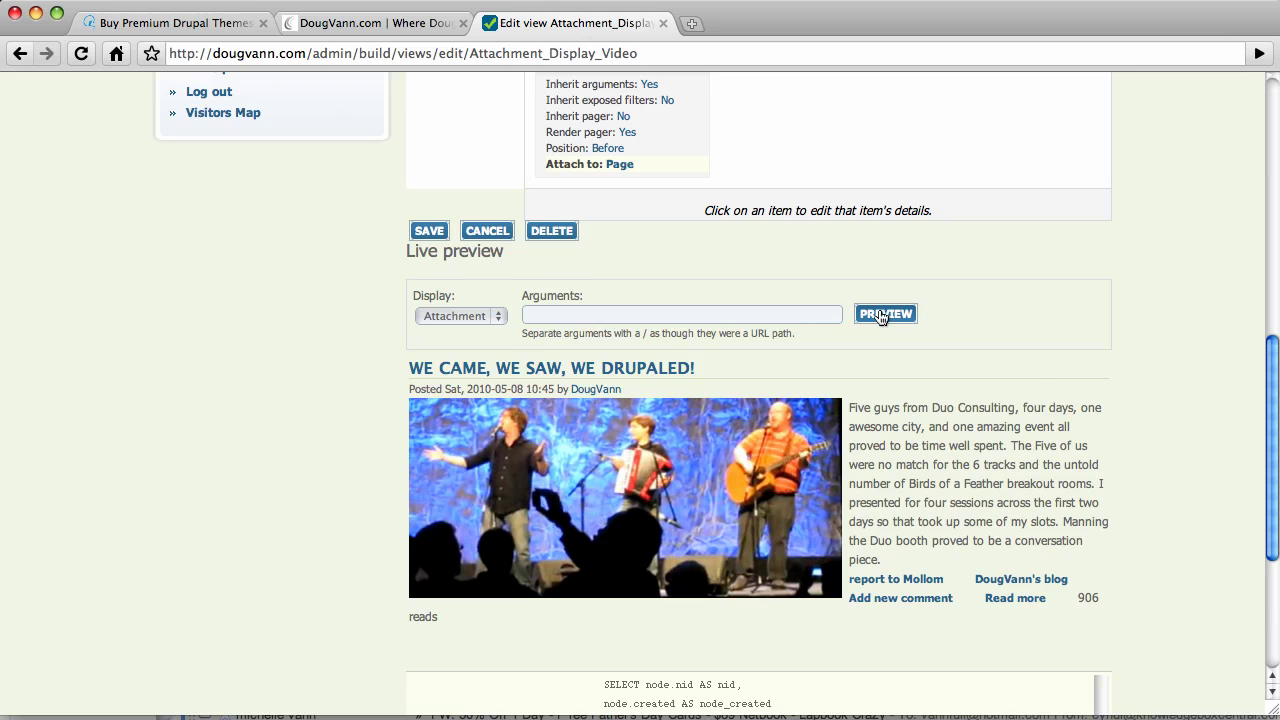
pyautogui.scroll(3, 590, 319)
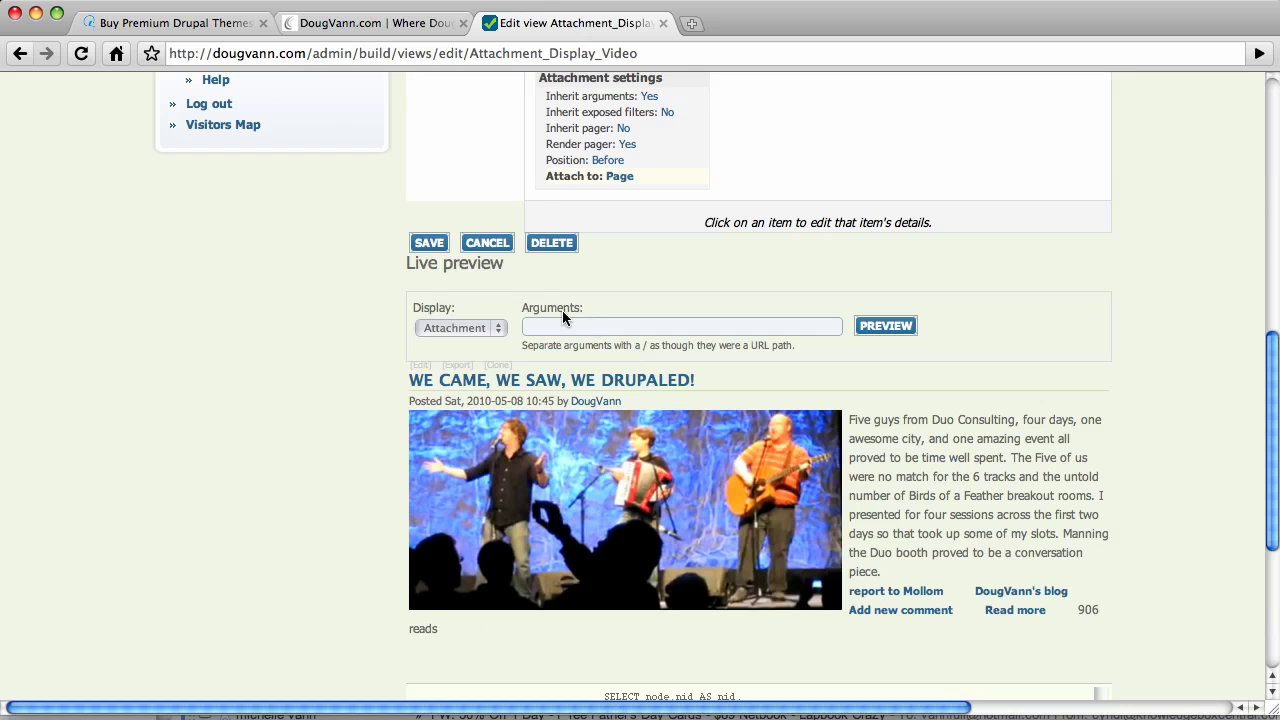
# Preview the Page display and check the single attached post above the blog list.
pyautogui.click(495, 328)
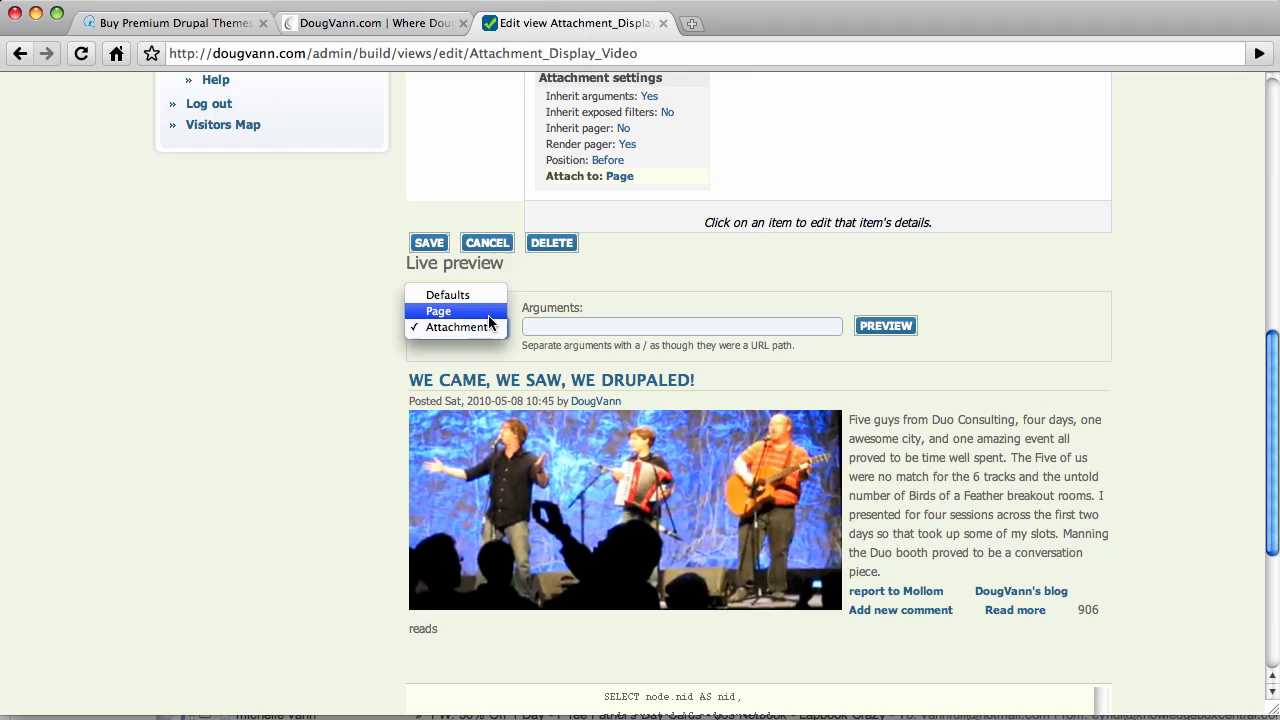
pyautogui.click(490, 316)
pyautogui.click(884, 326)
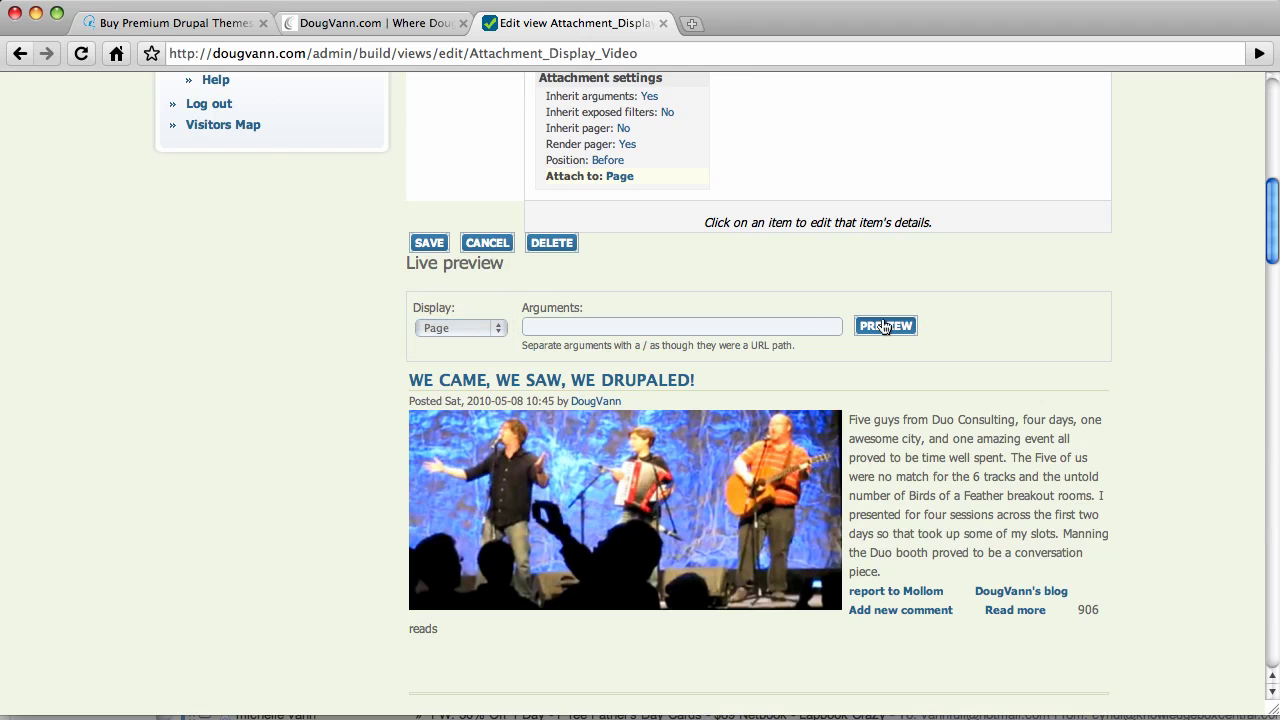
pyautogui.scroll(-5, 884, 326)
pyautogui.scroll(1, 884, 326)
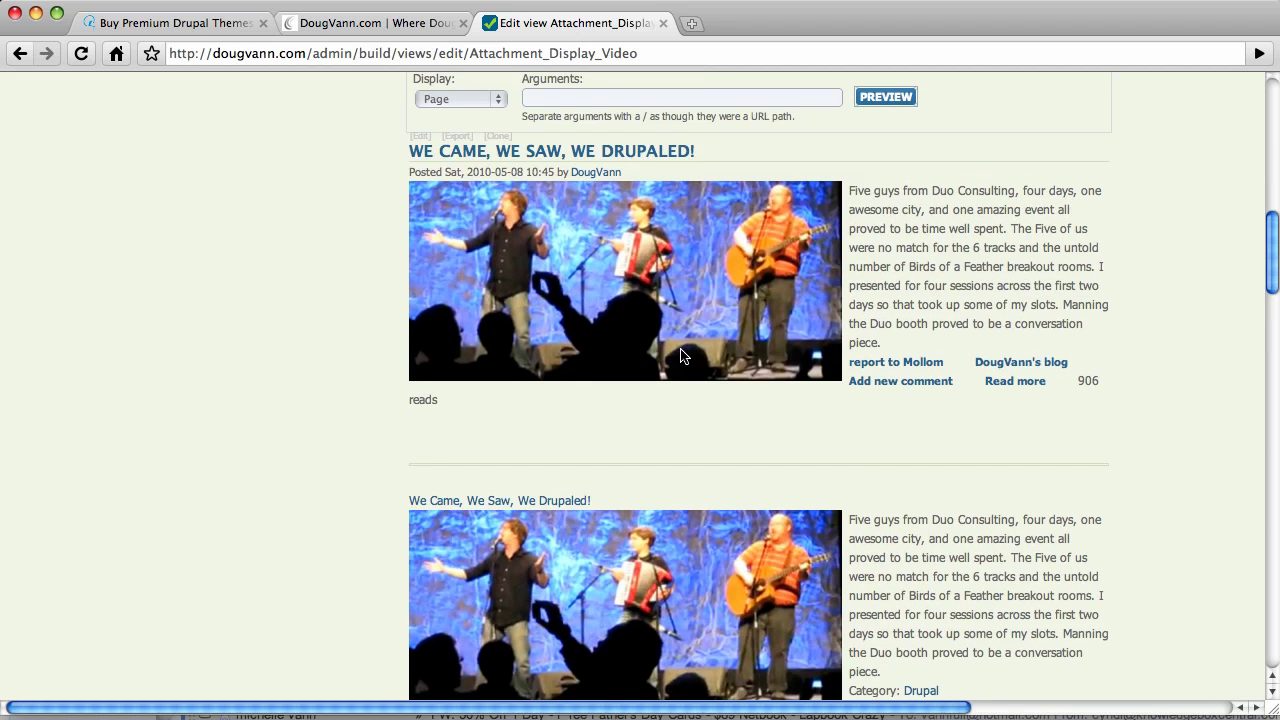
pyautogui.scroll(10, 680, 374)
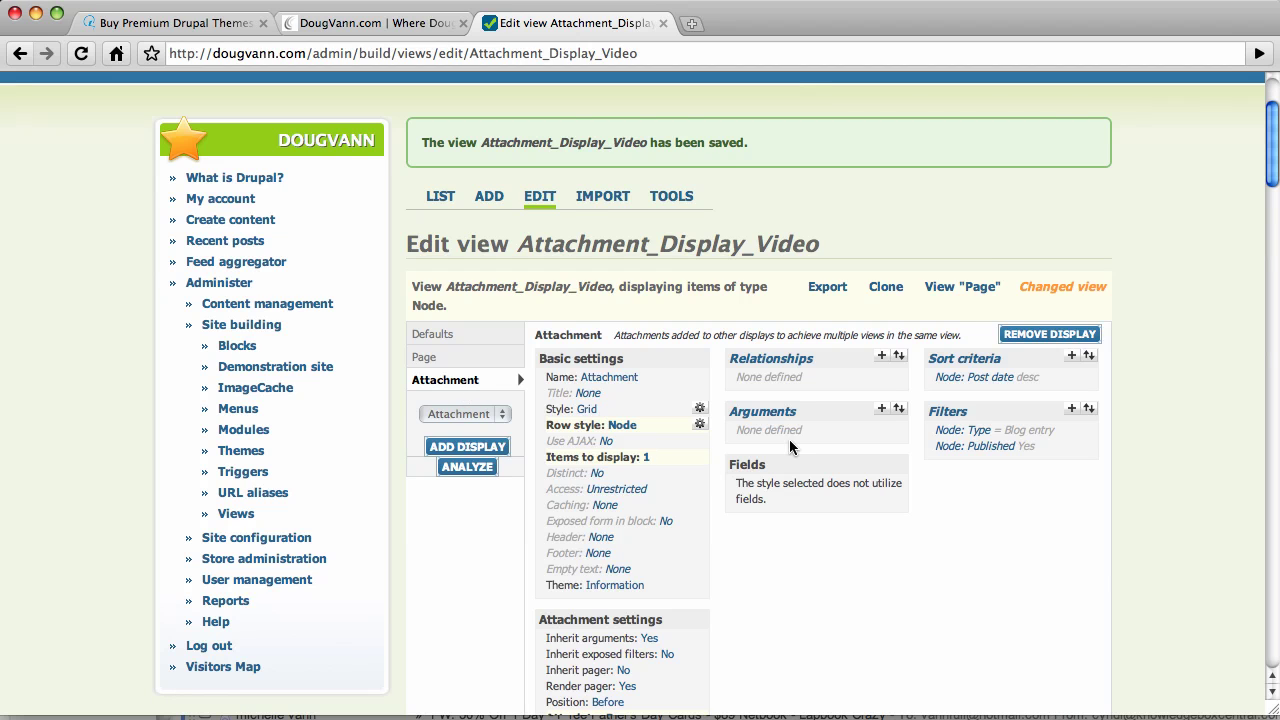
pyautogui.scroll(-10, 789, 442)
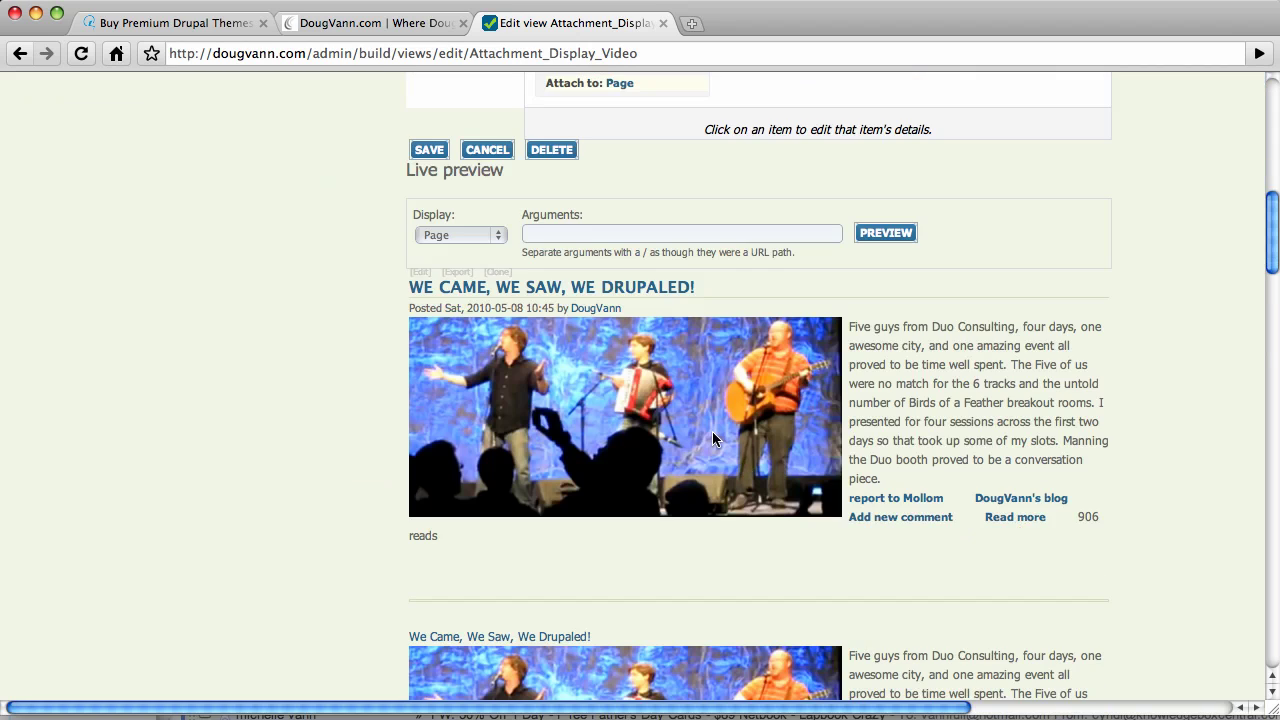
pyautogui.scroll(10, 712, 431)
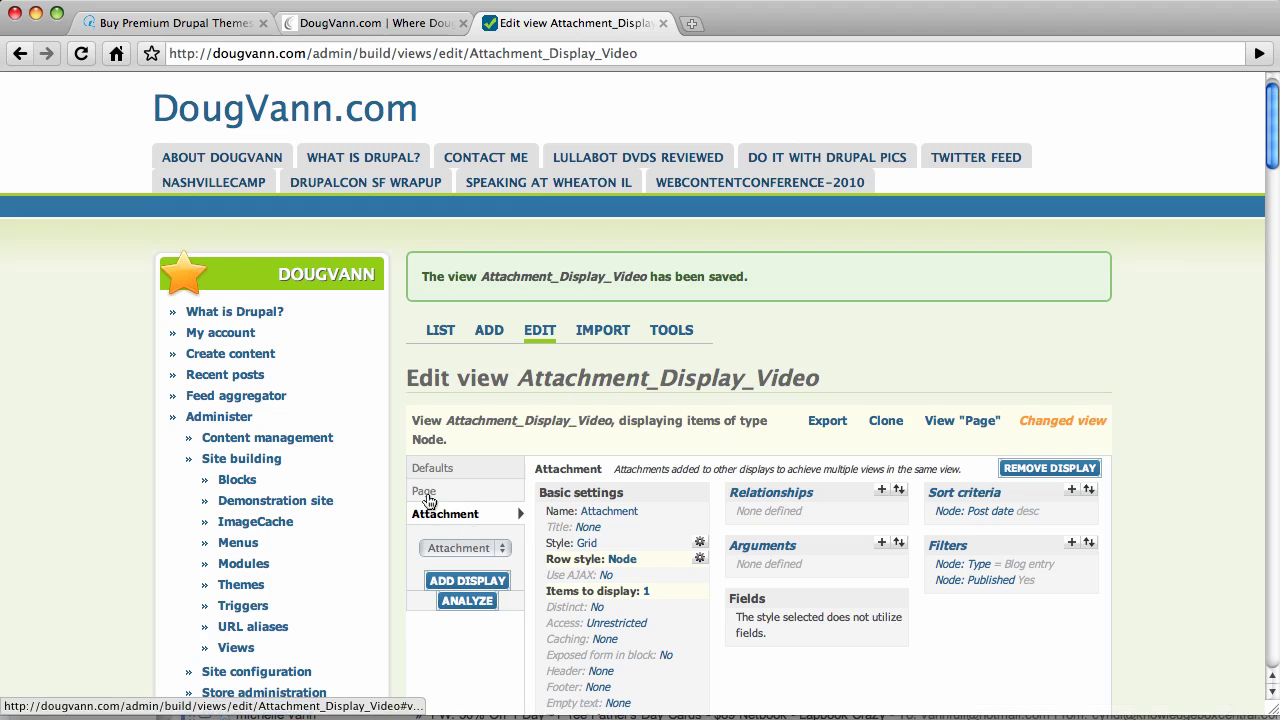
pyautogui.scroll(-10, 670, 491)
pyautogui.scroll(-5, 673, 491)
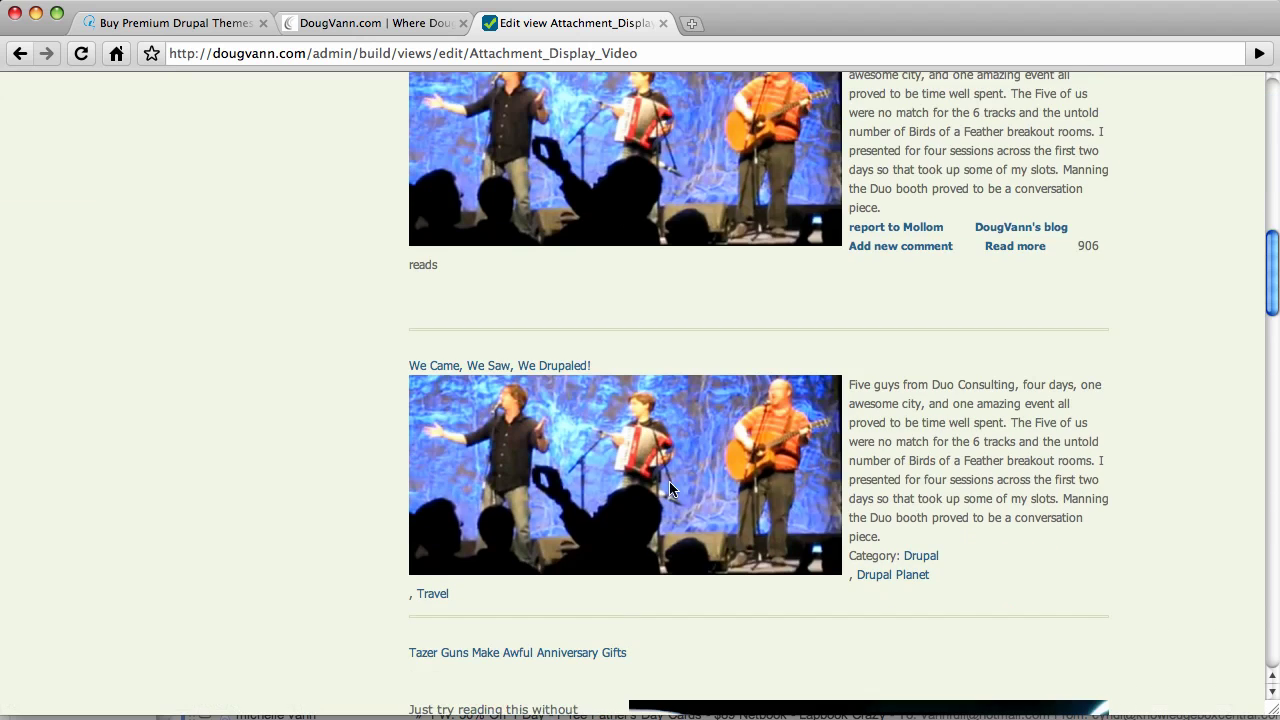
pyautogui.scroll(2, 668, 484)
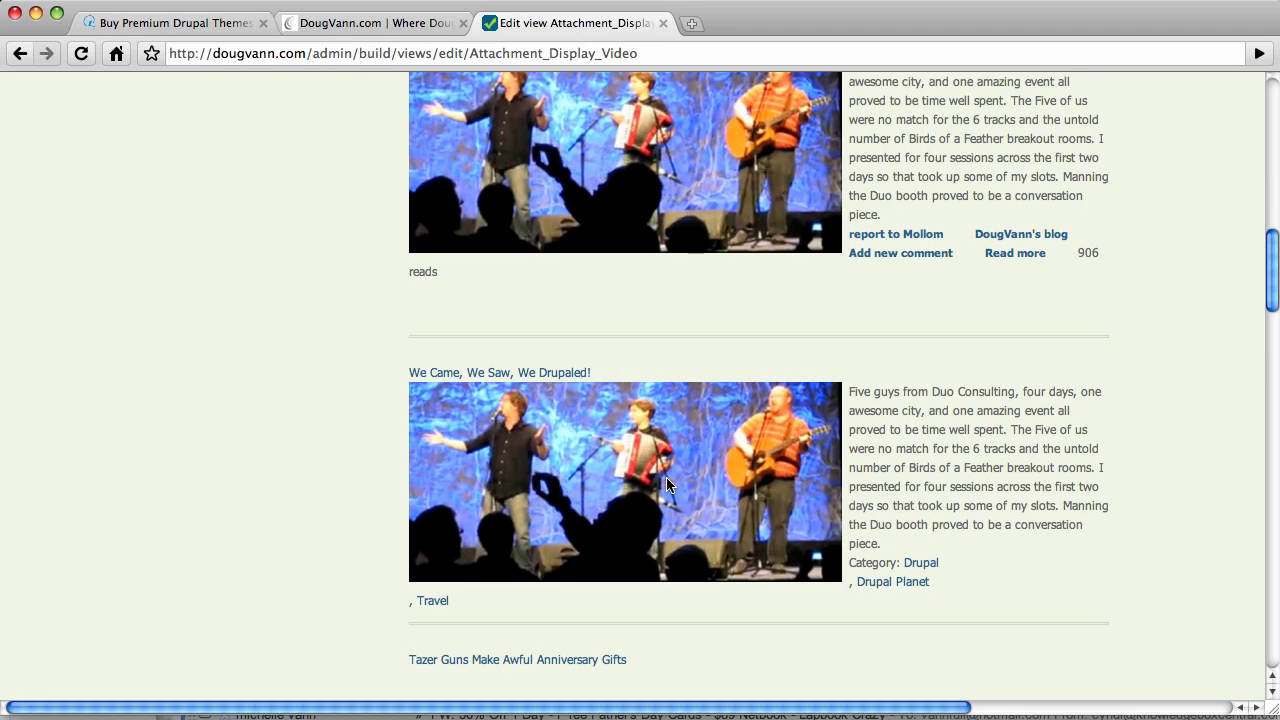
pyautogui.scroll(10, 666, 484)
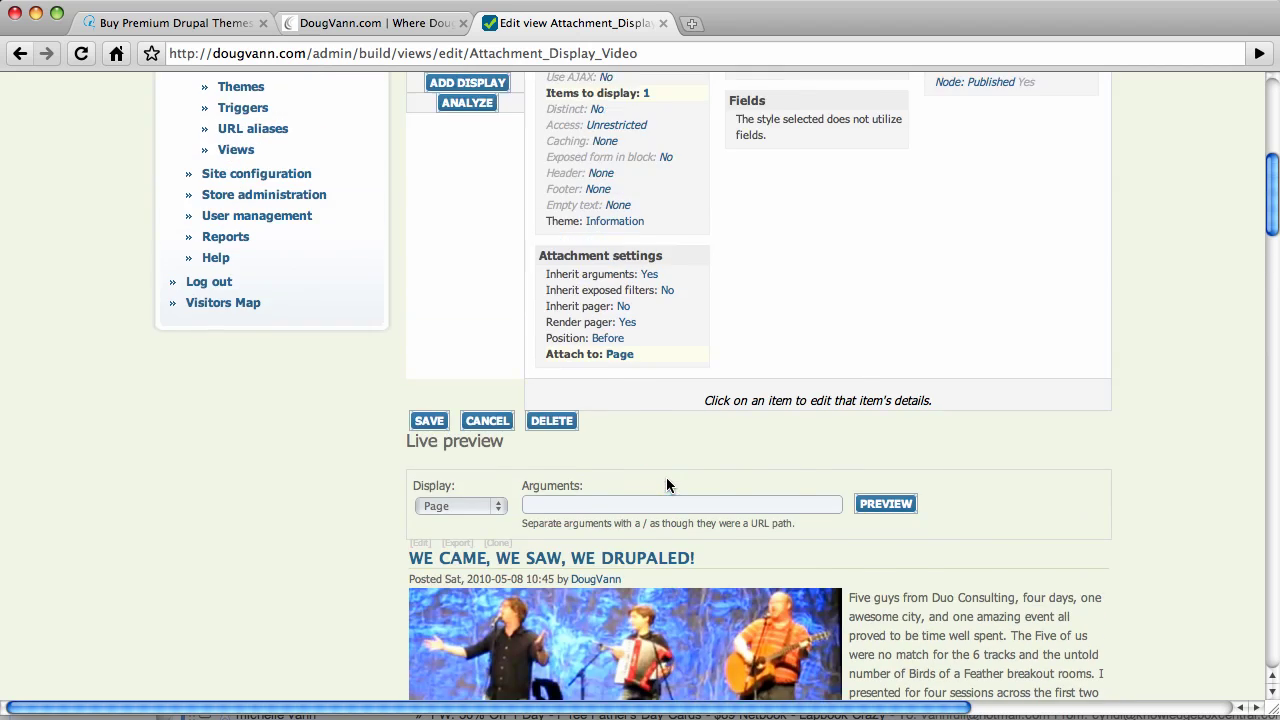
# Override the Page display's items settings, changing the offset from 0 to 1.
pyautogui.click(424, 130)
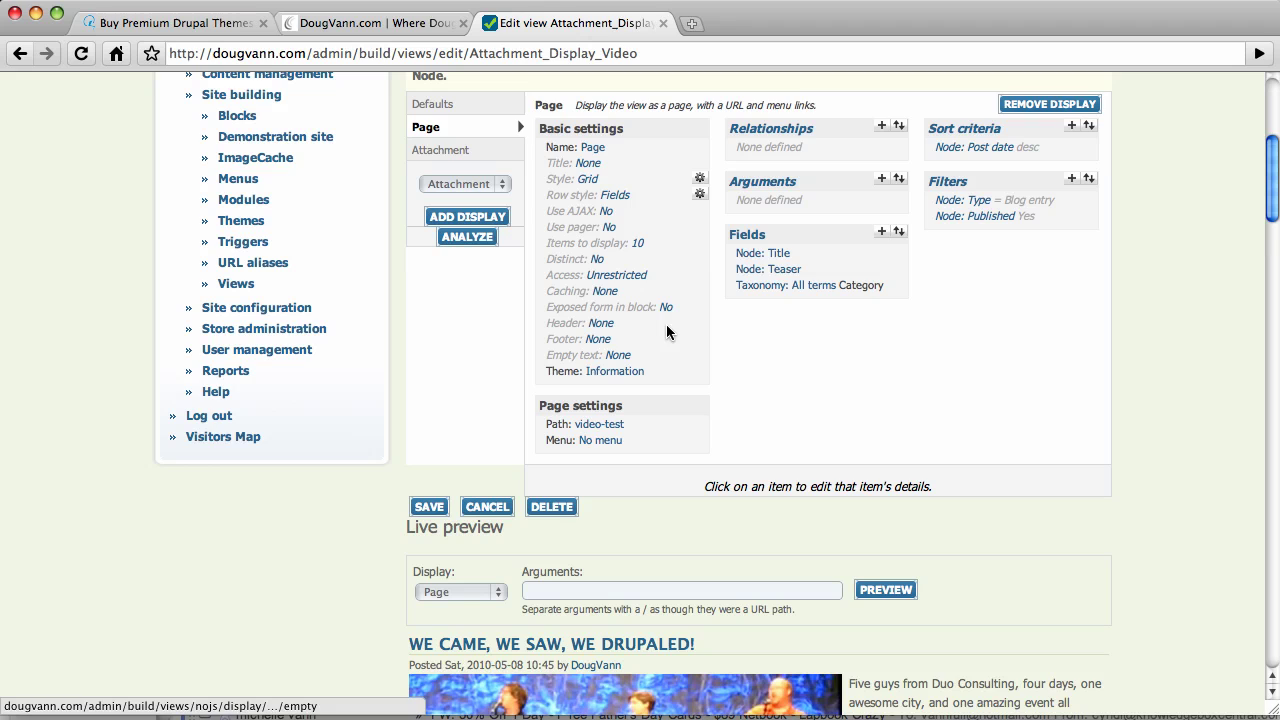
pyautogui.click(642, 246)
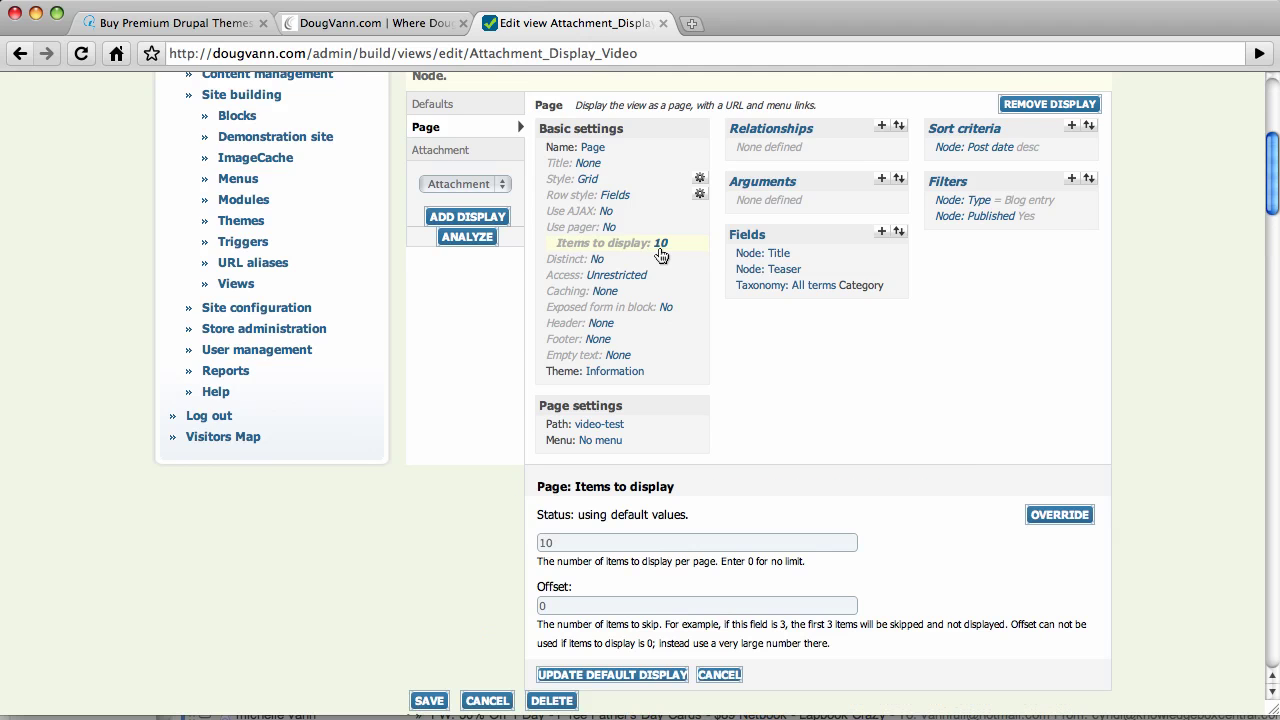
pyautogui.scroll(-3, 692, 340)
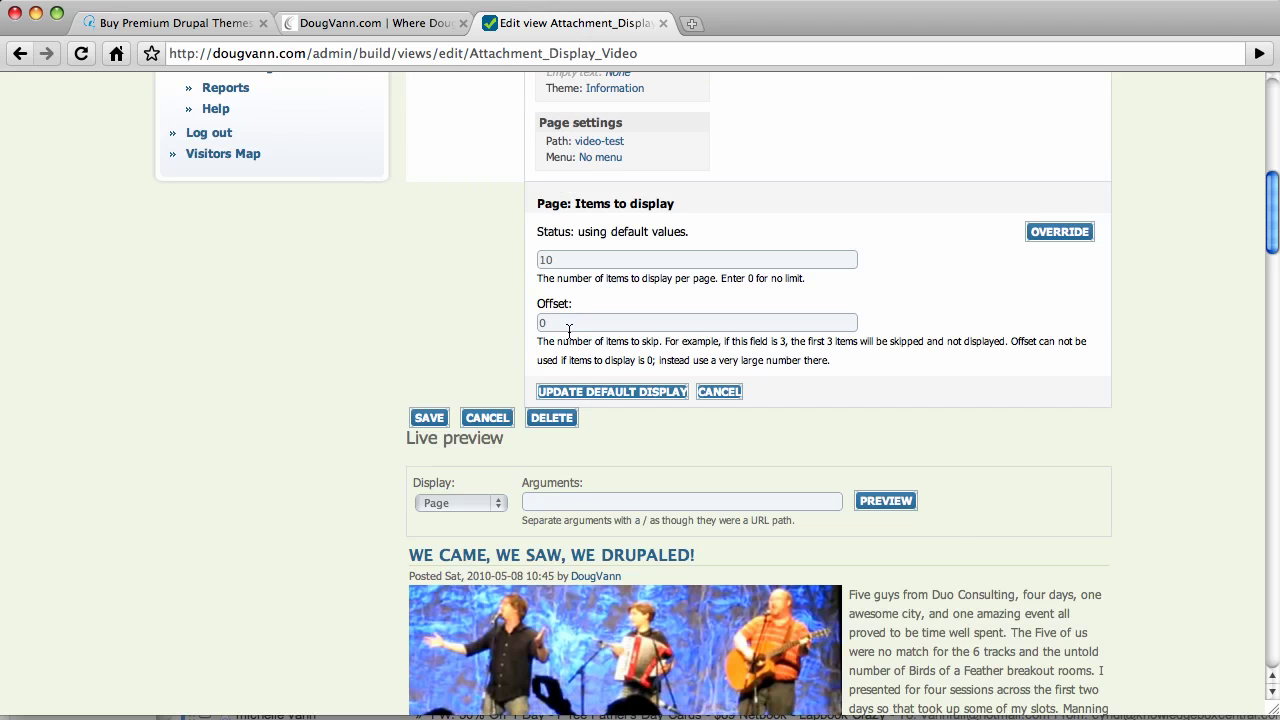
pyautogui.moveTo(567, 323); pyautogui.dragTo(509, 324)
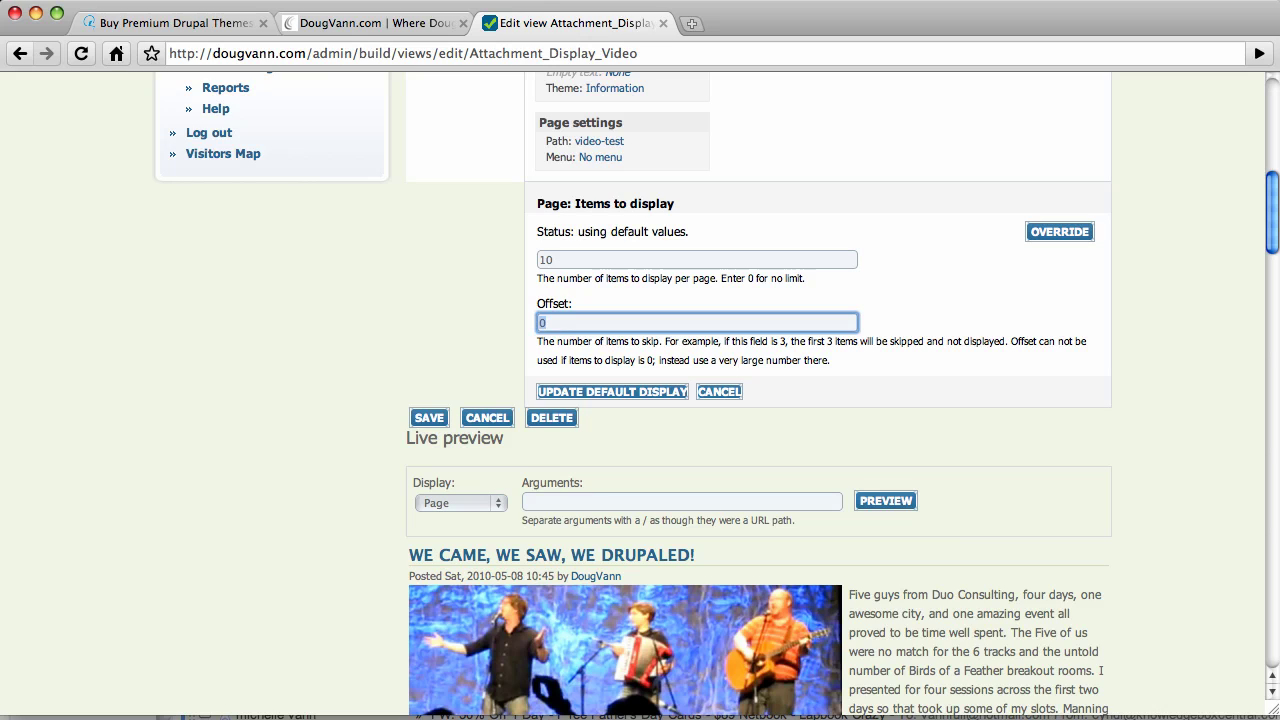
pyautogui.write('1')
pyautogui.click(1047, 234)
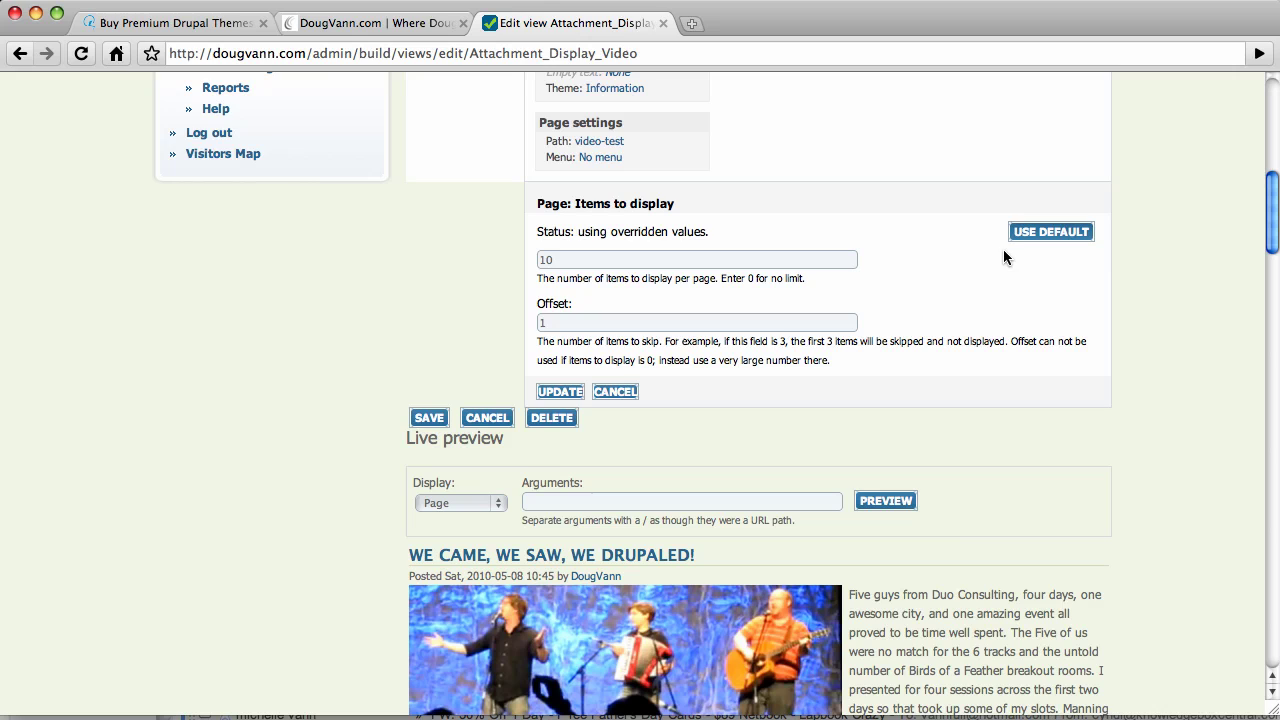
pyautogui.click(560, 392)
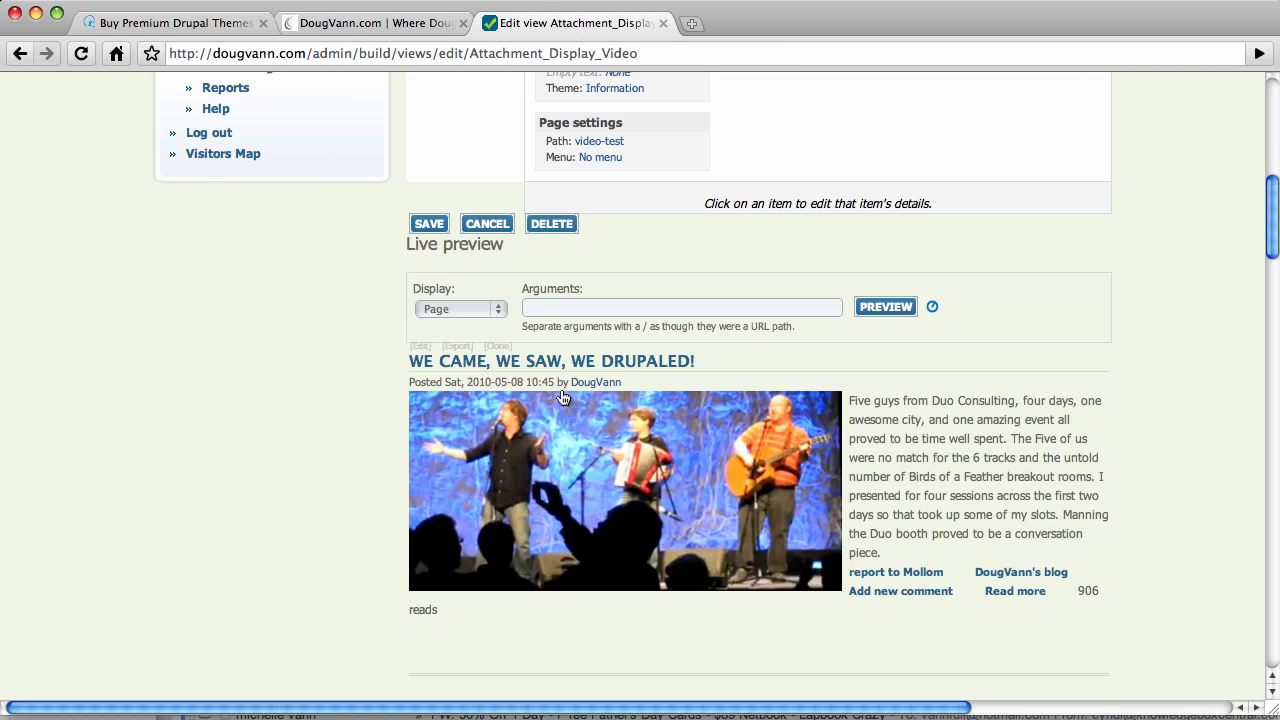
pyautogui.scroll(-3, 640, 397)
pyautogui.scroll(-4, 720, 397)
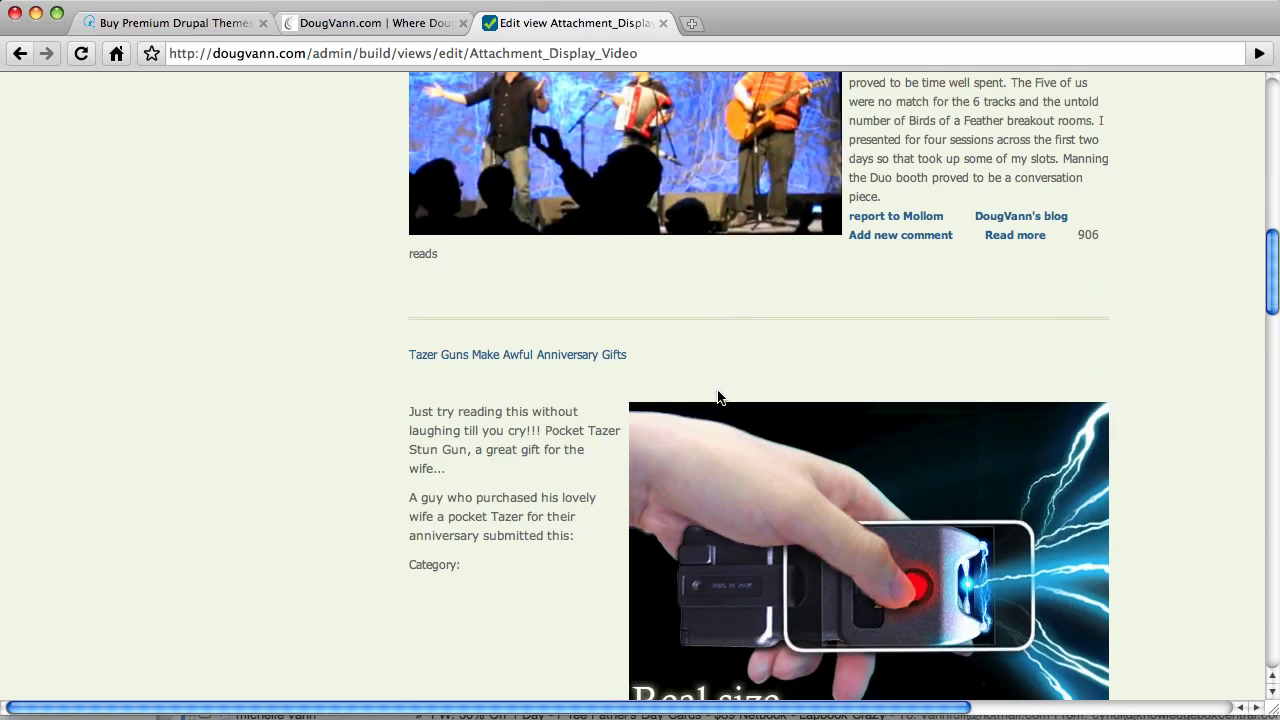
pyautogui.scroll(3, 720, 397)
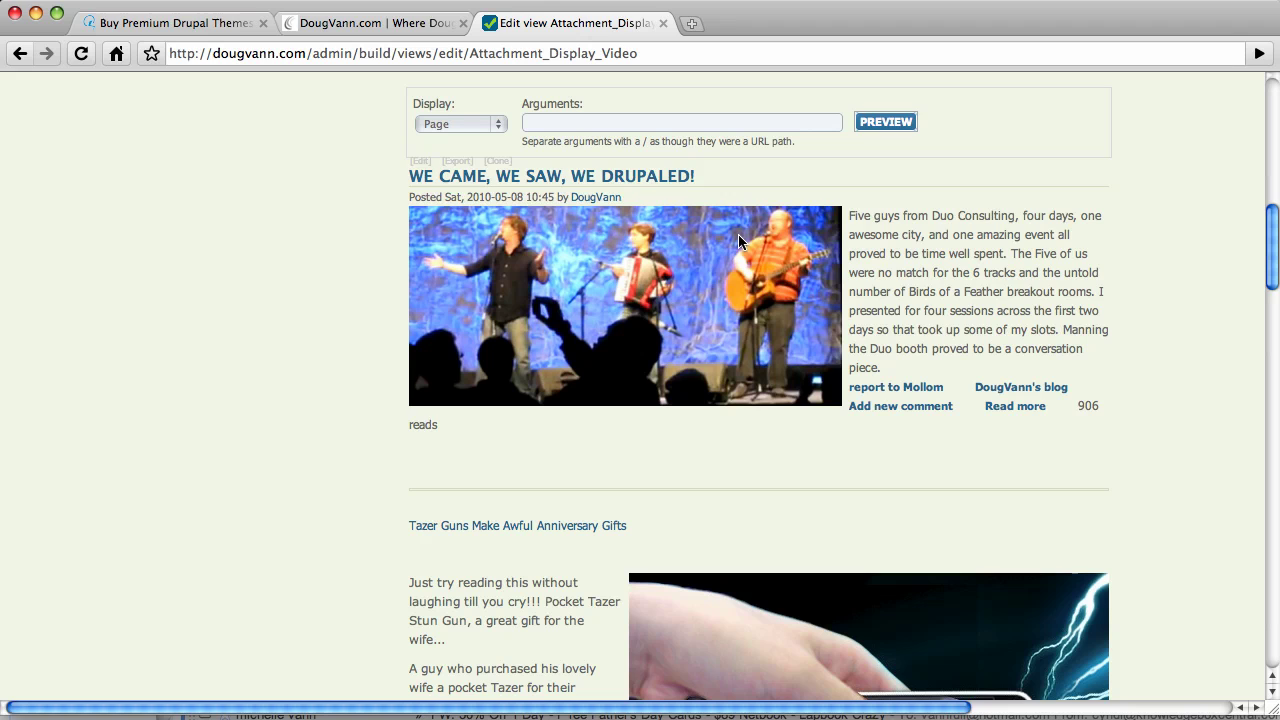
pyautogui.scroll(3, 886, 372)
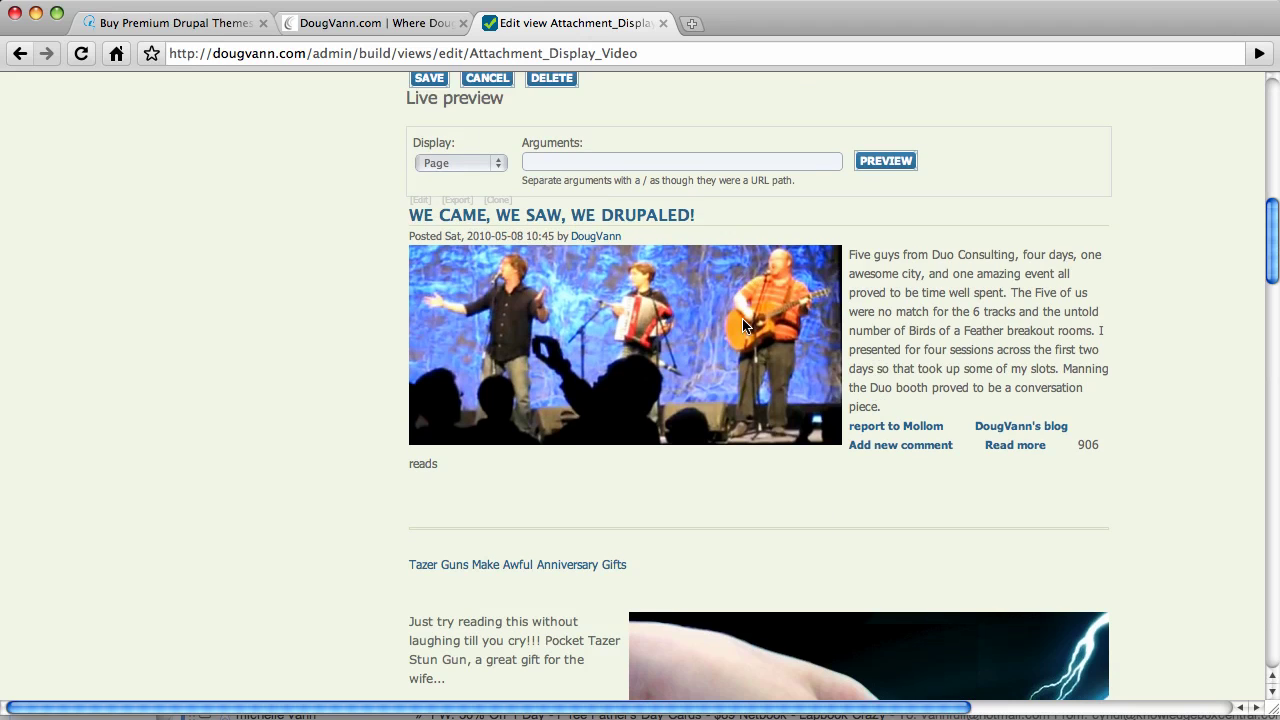
pyautogui.scroll(6, 663, 370)
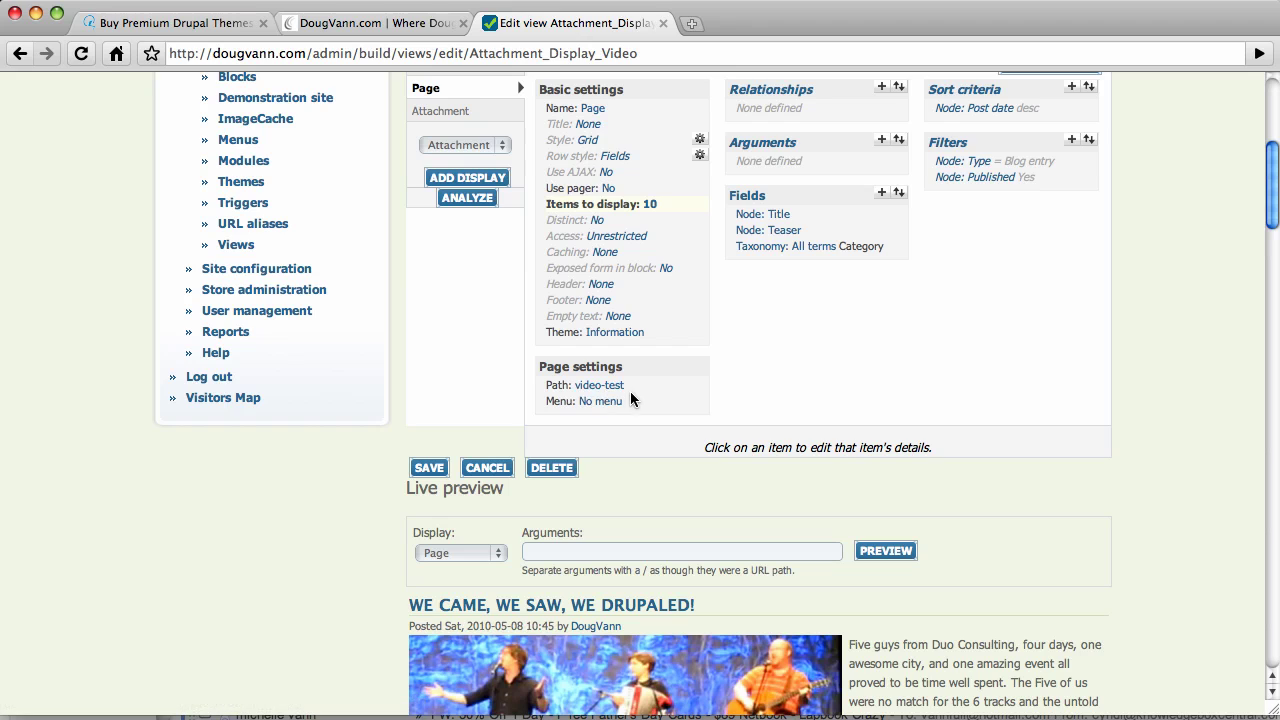
pyautogui.scroll(-5, 630, 430)
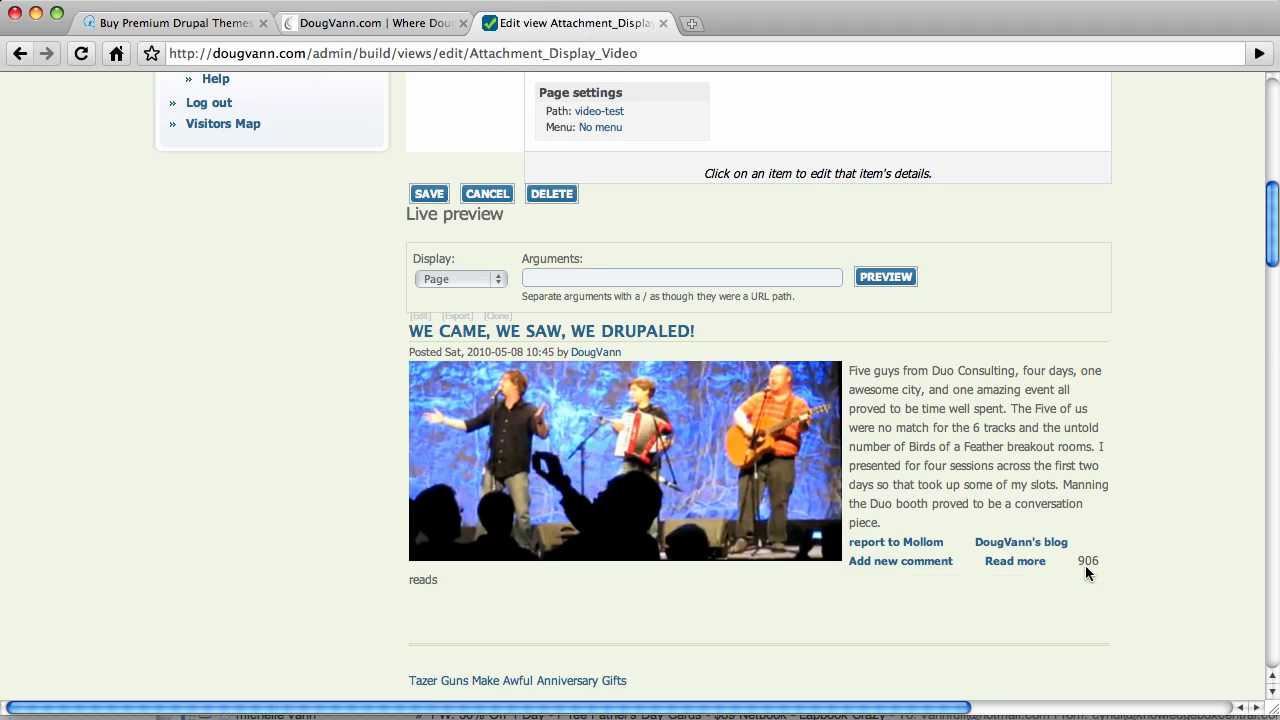
pyautogui.scroll(-1, 1088, 568)
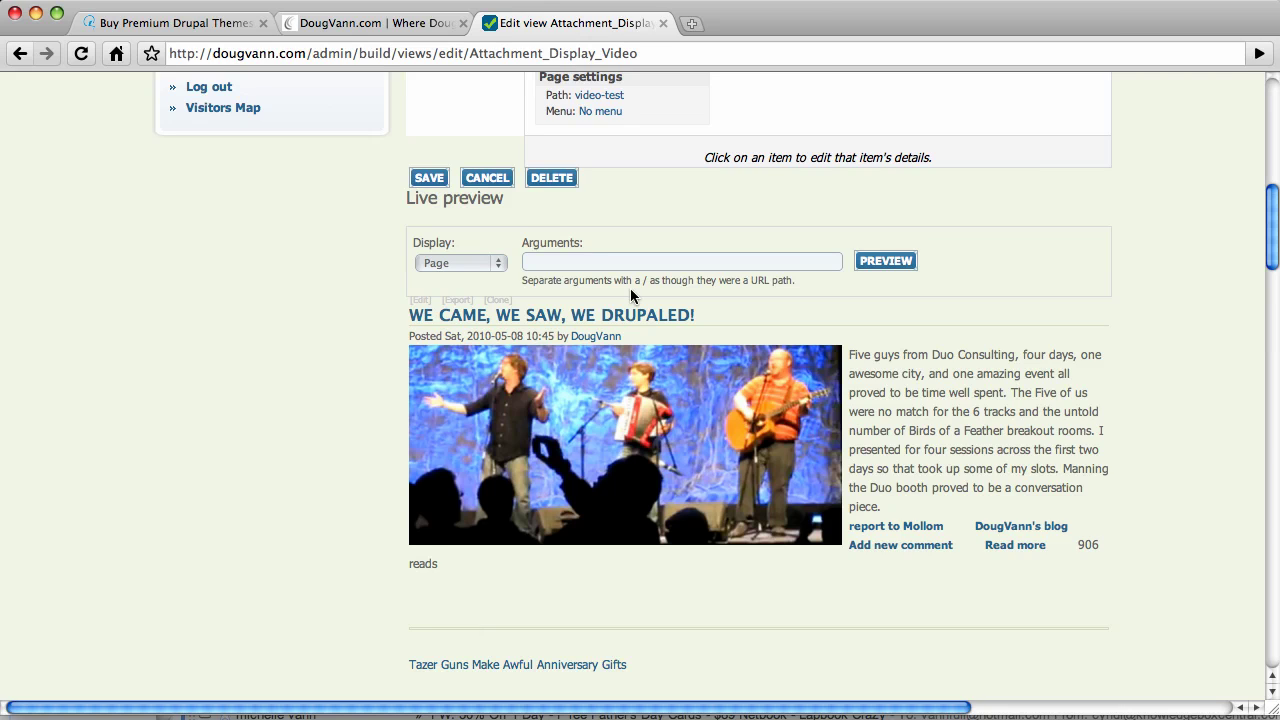
pyautogui.scroll(-1, 600, 360)
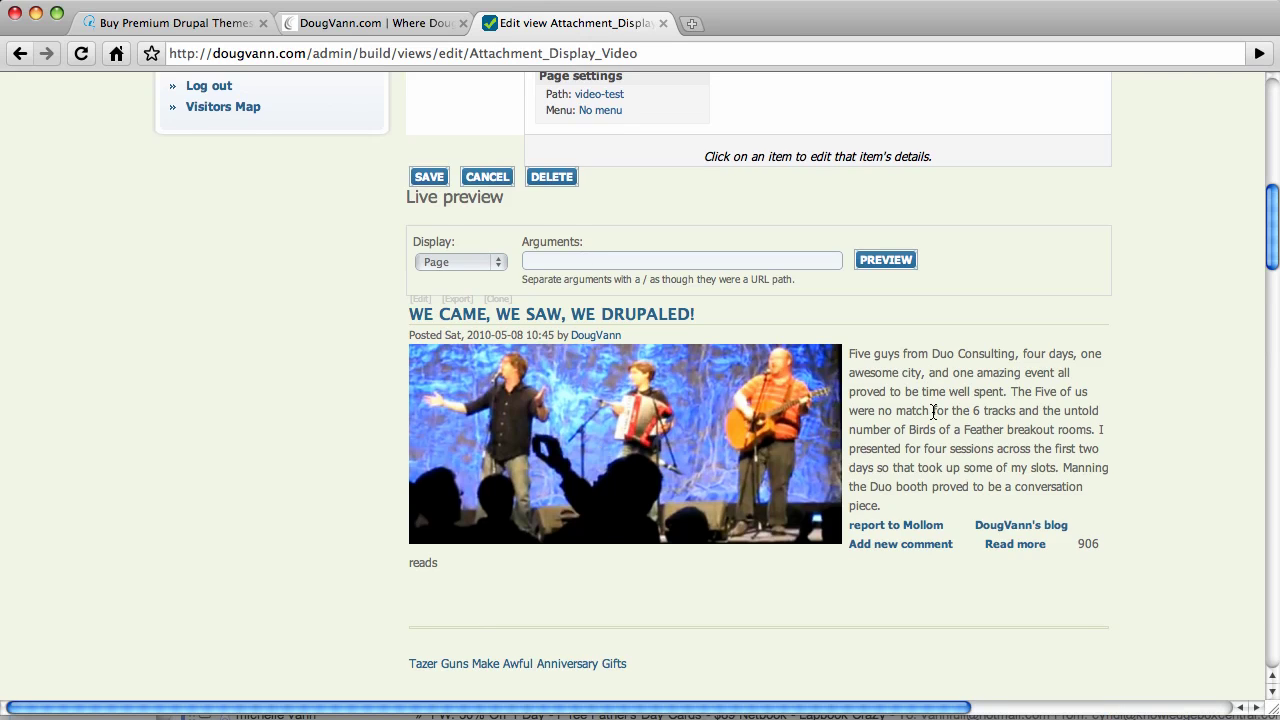
pyautogui.scroll(-3, 933, 411)
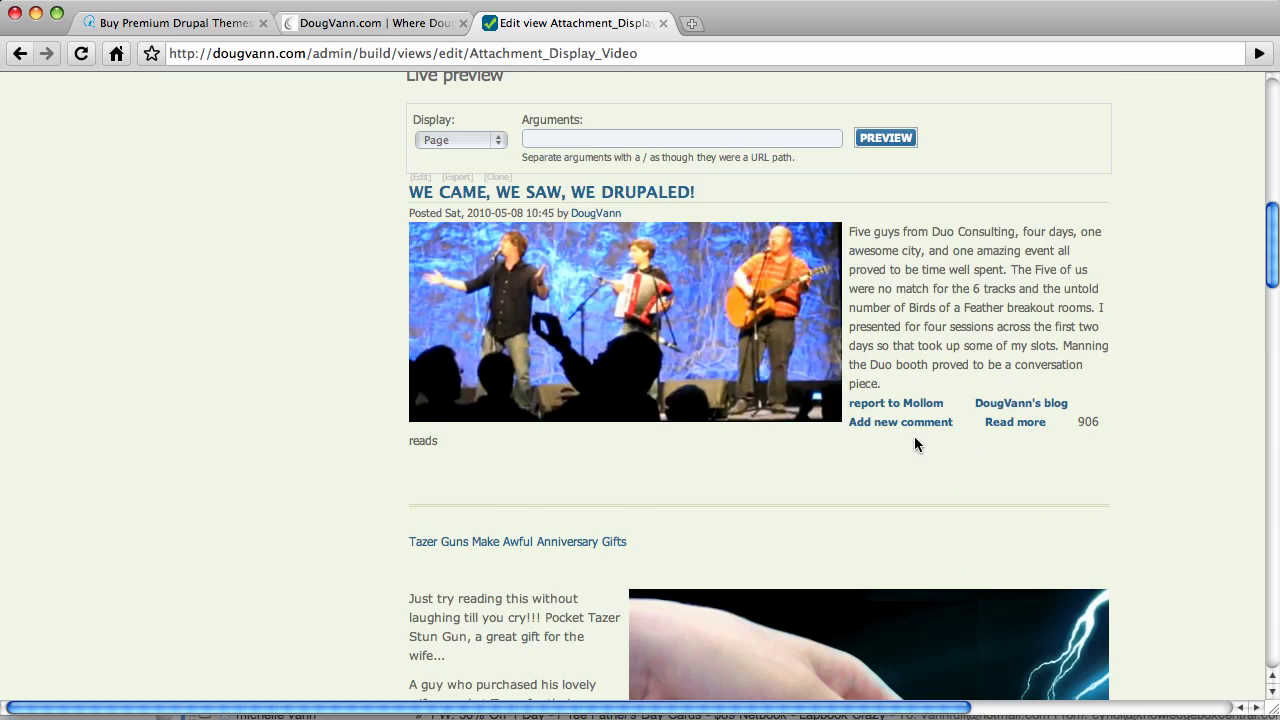
pyautogui.scroll(-2, 804, 430)
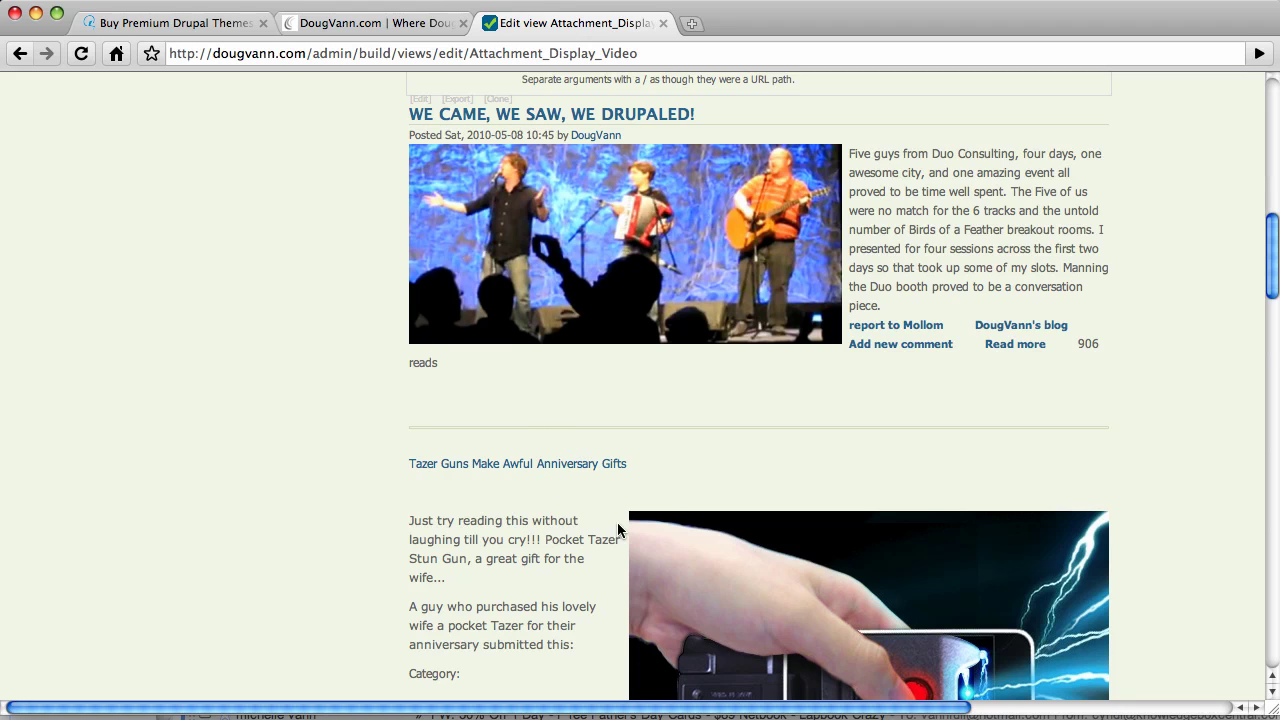
pyautogui.scroll(-3, 617, 522)
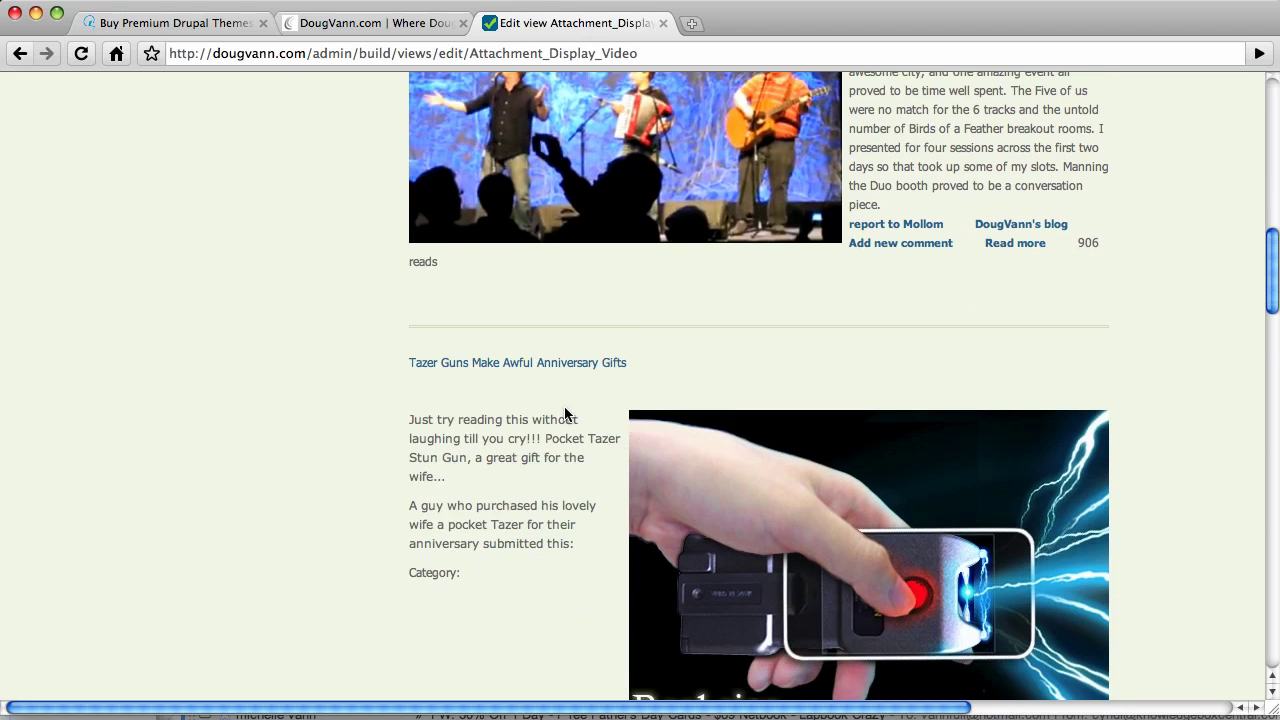
pyautogui.scroll(-2, 565, 413)
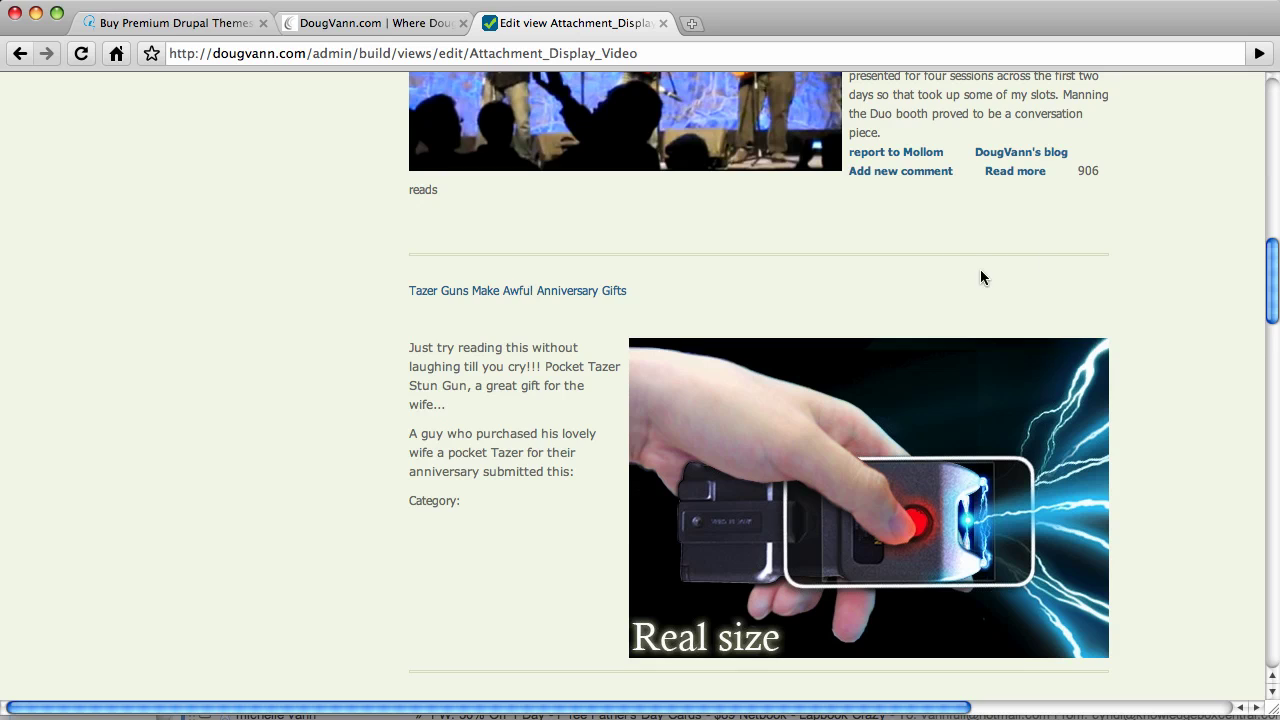
pyautogui.scroll(-2, 612, 400)
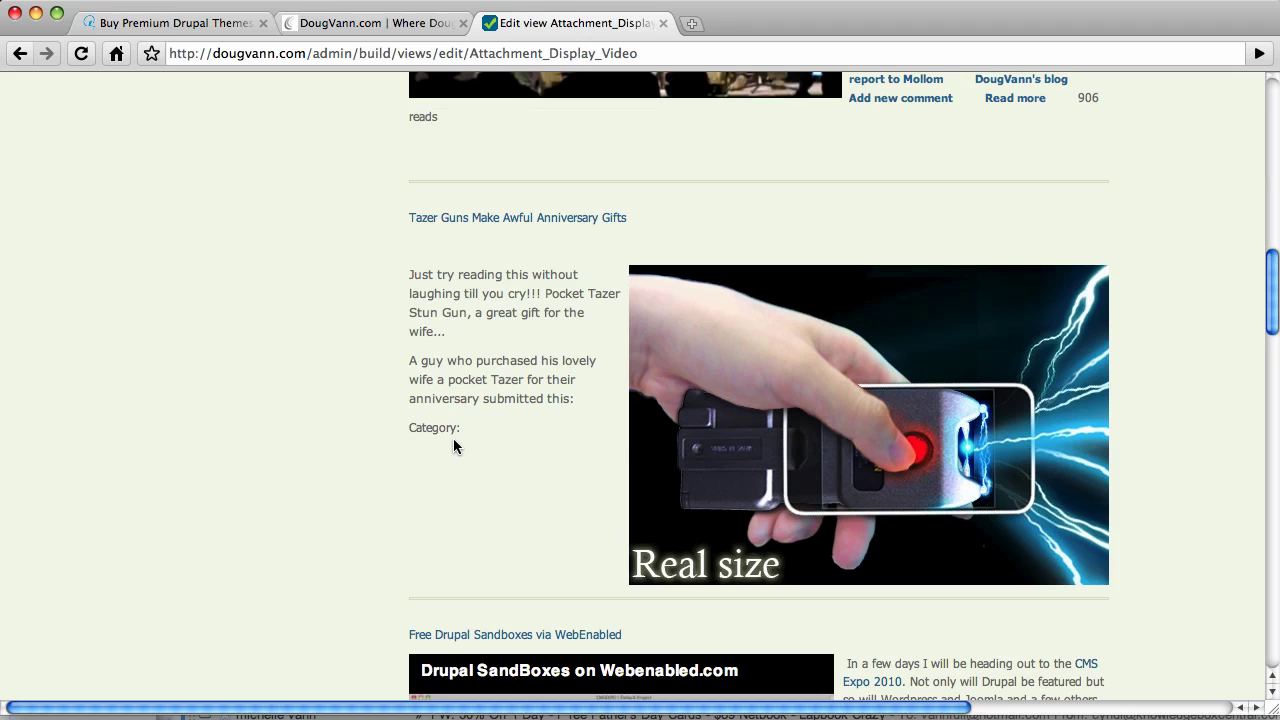
pyautogui.scroll(-5, 891, 414)
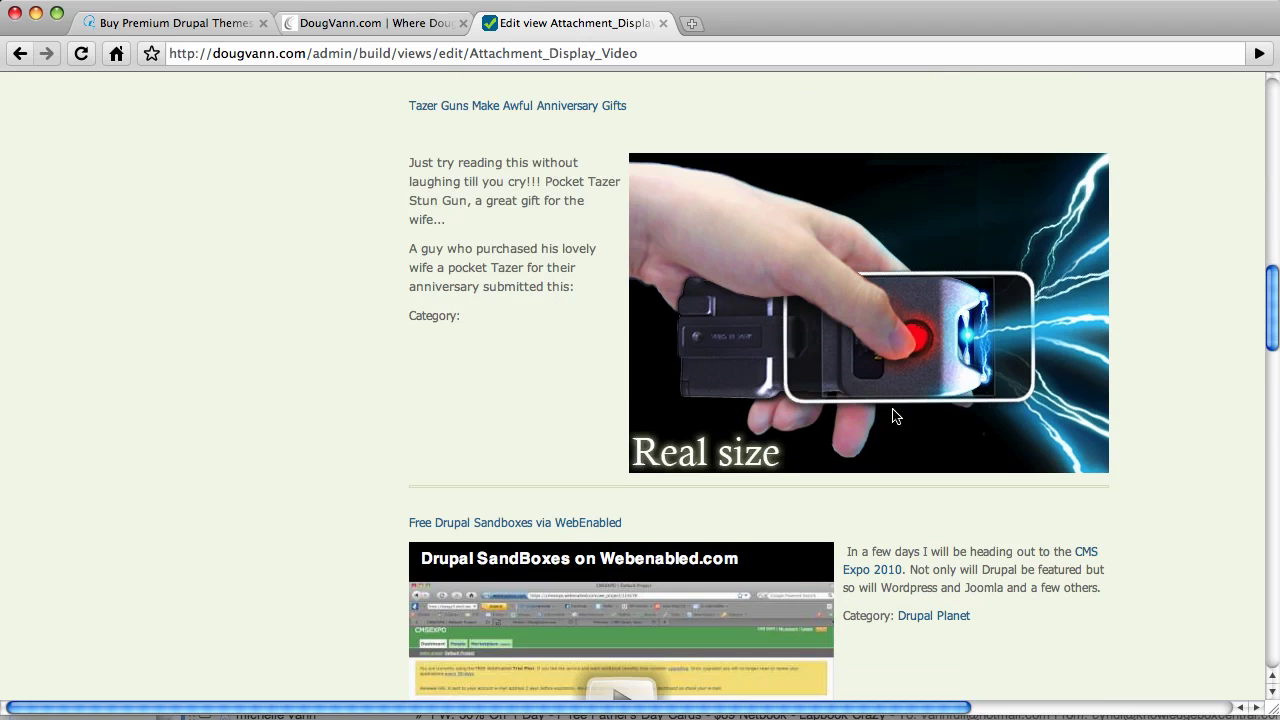
pyautogui.scroll(8, 877, 443)
pyautogui.scroll(5, 877, 452)
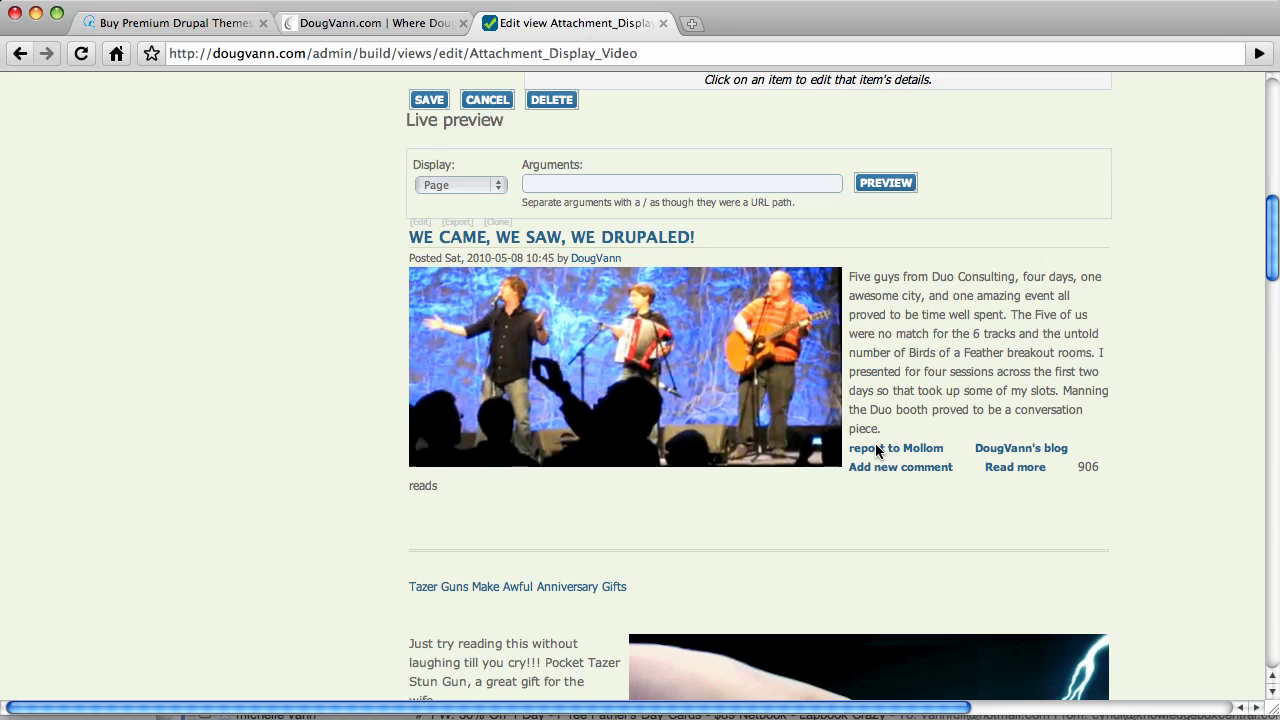
pyautogui.scroll(7, 877, 450)
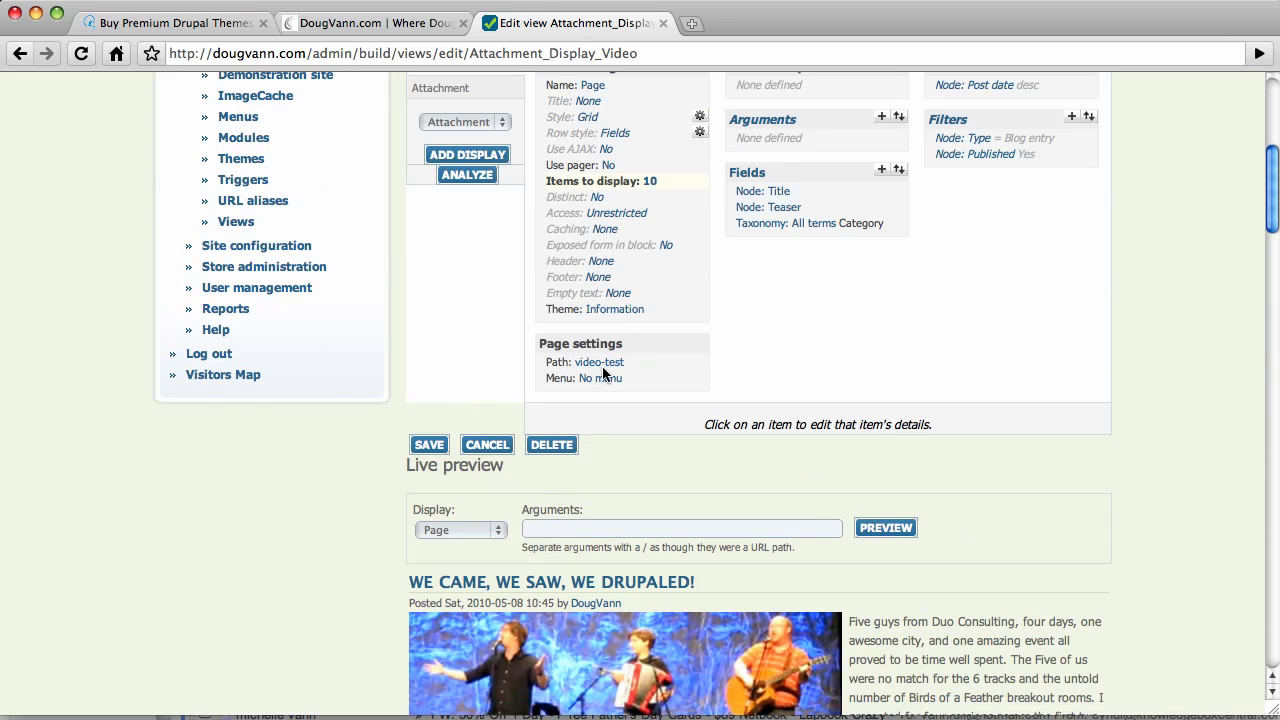
# Save the Attachment_Display_Video view with its Page and Attachment displays.
pyautogui.click(430, 446)
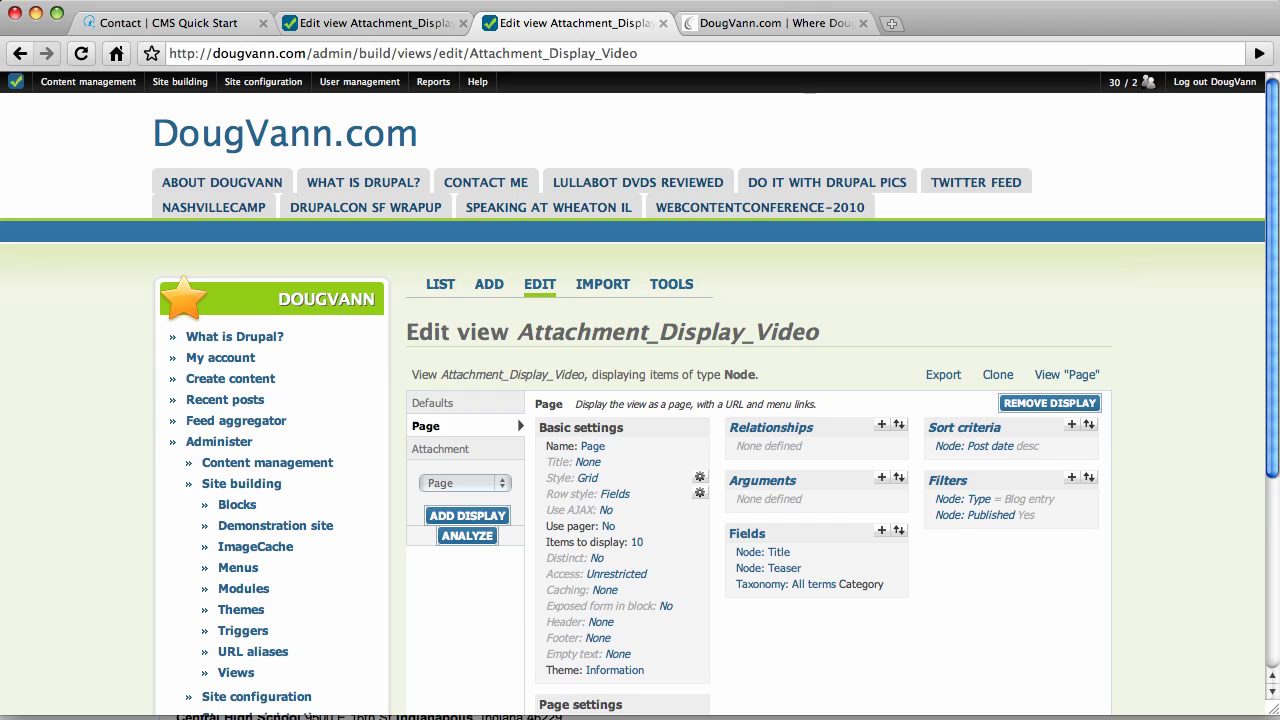
# Load the /video-test page on the live DougVann.com site.
pyautogui.click(775, 24)
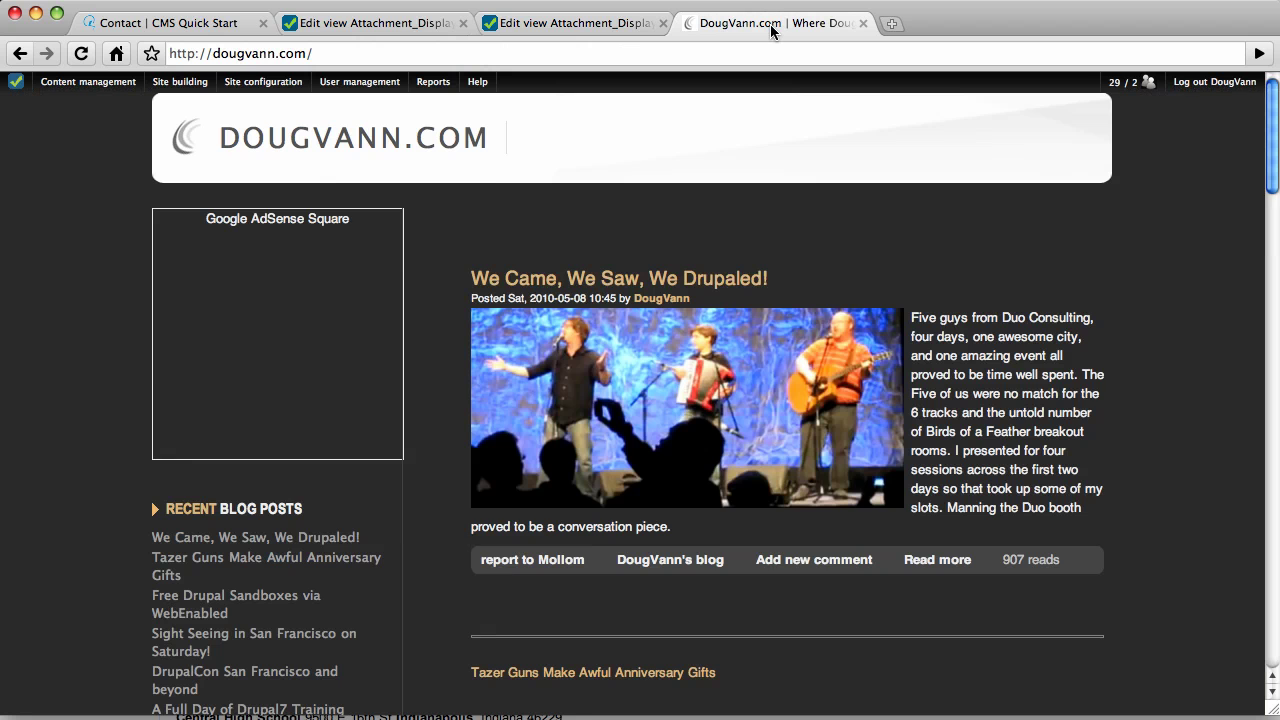
pyautogui.click(373, 50)
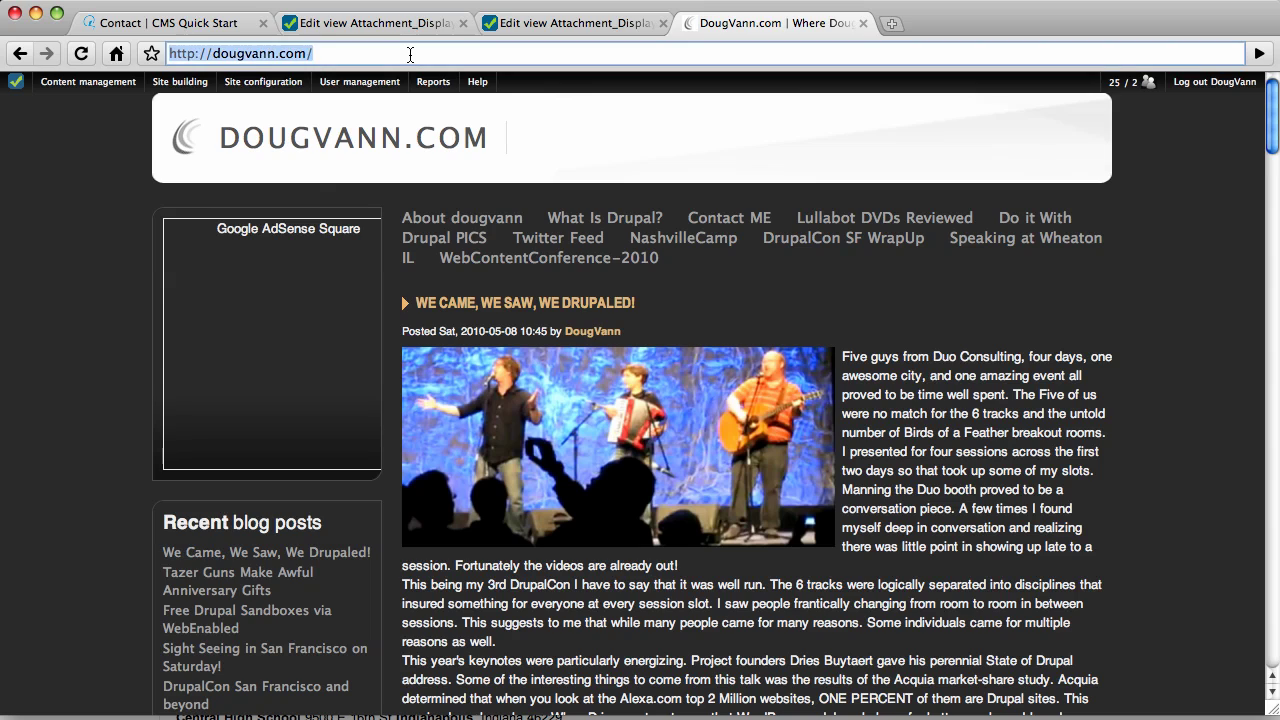
pyautogui.click(410, 54)
pyautogui.write('video-test')
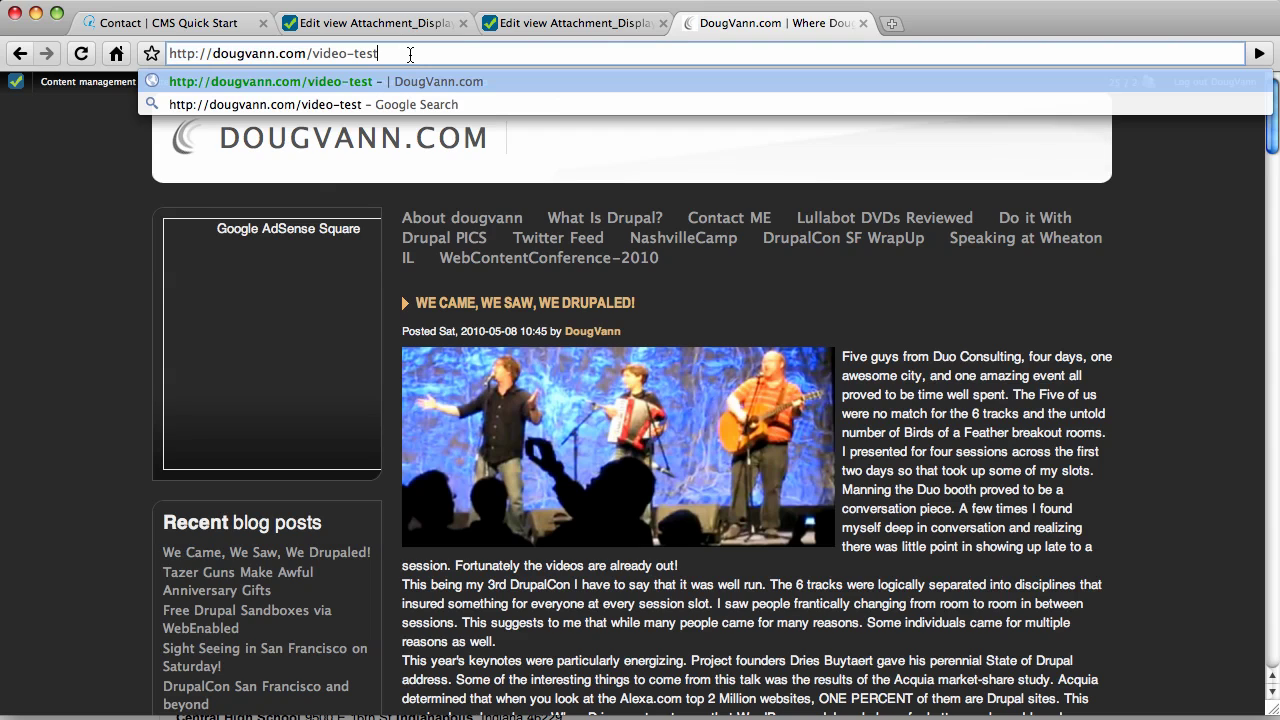
pyautogui.press('Return')
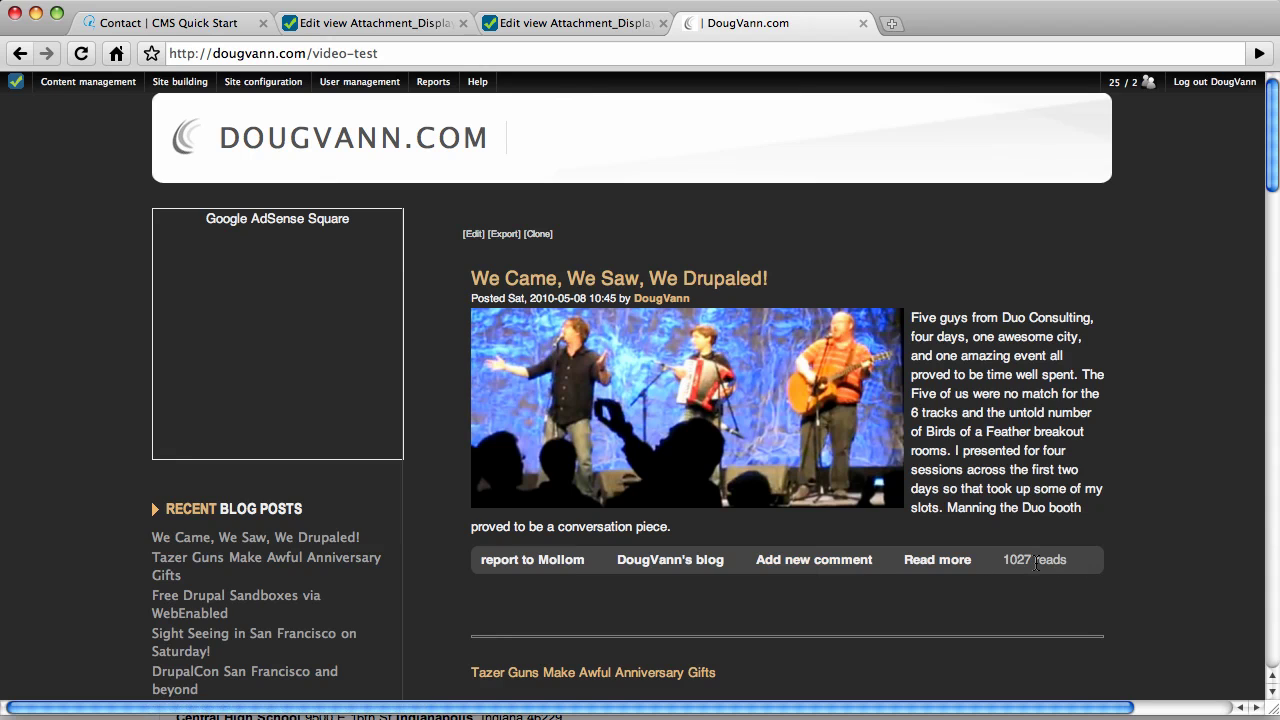
pyautogui.scroll(-3, 878, 526)
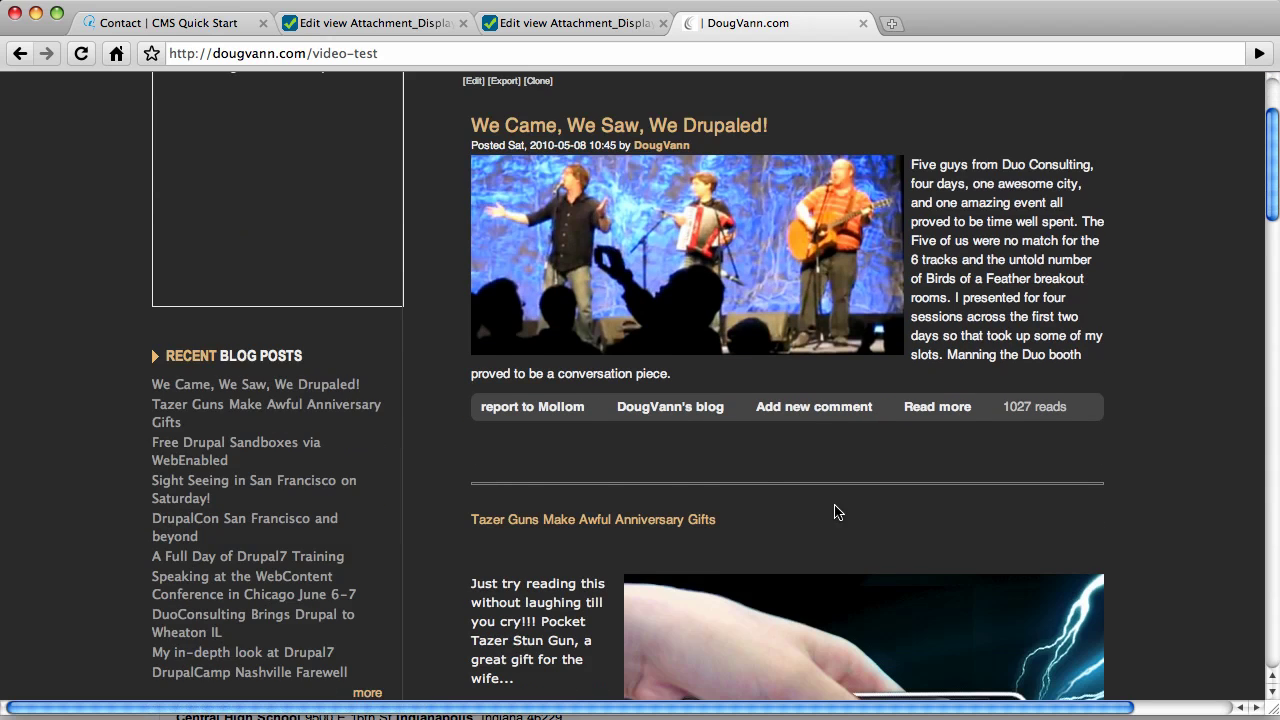
pyautogui.scroll(-2, 800, 505)
pyautogui.scroll(5, 755, 335)
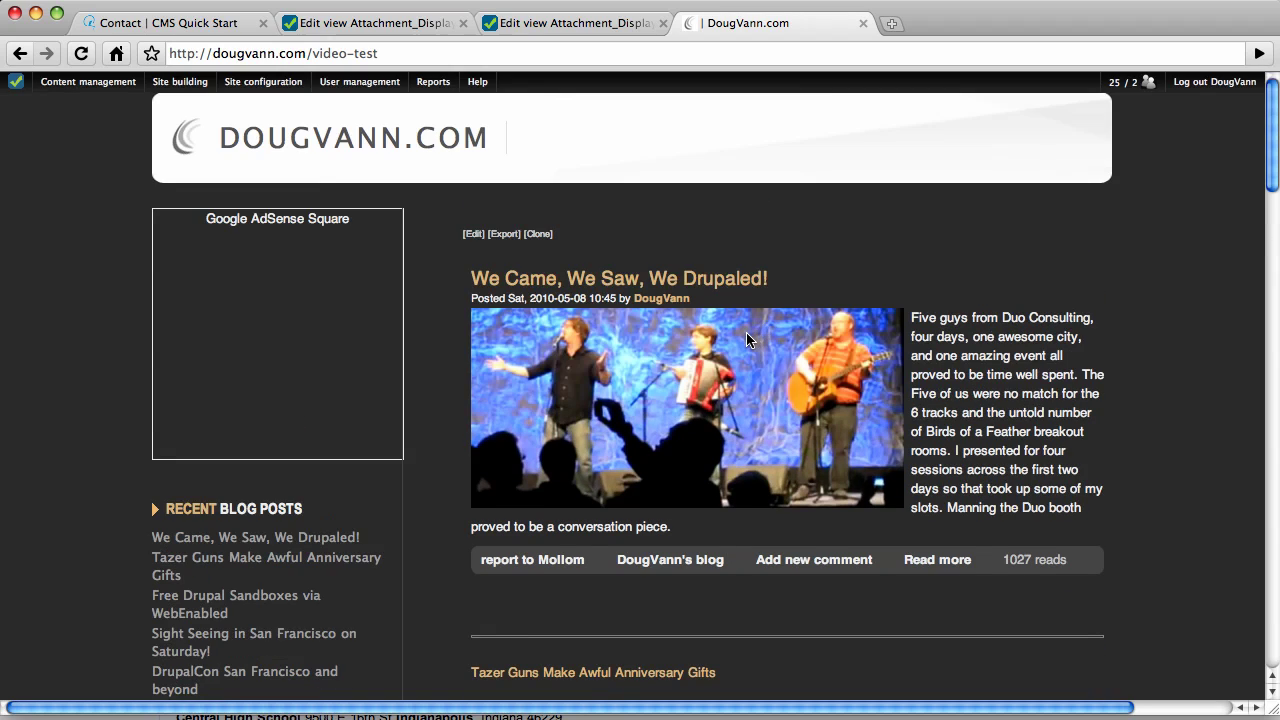
pyautogui.scroll(-3, 750, 330)
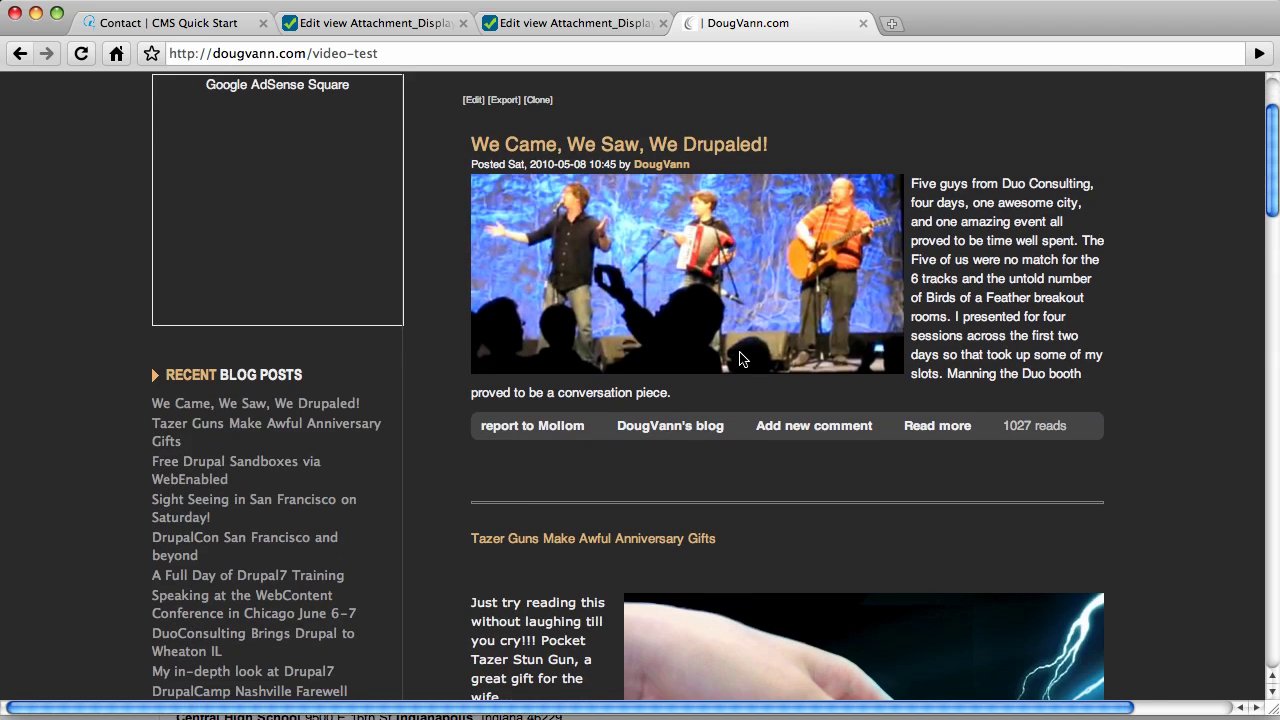
pyautogui.scroll(-3, 750, 430)
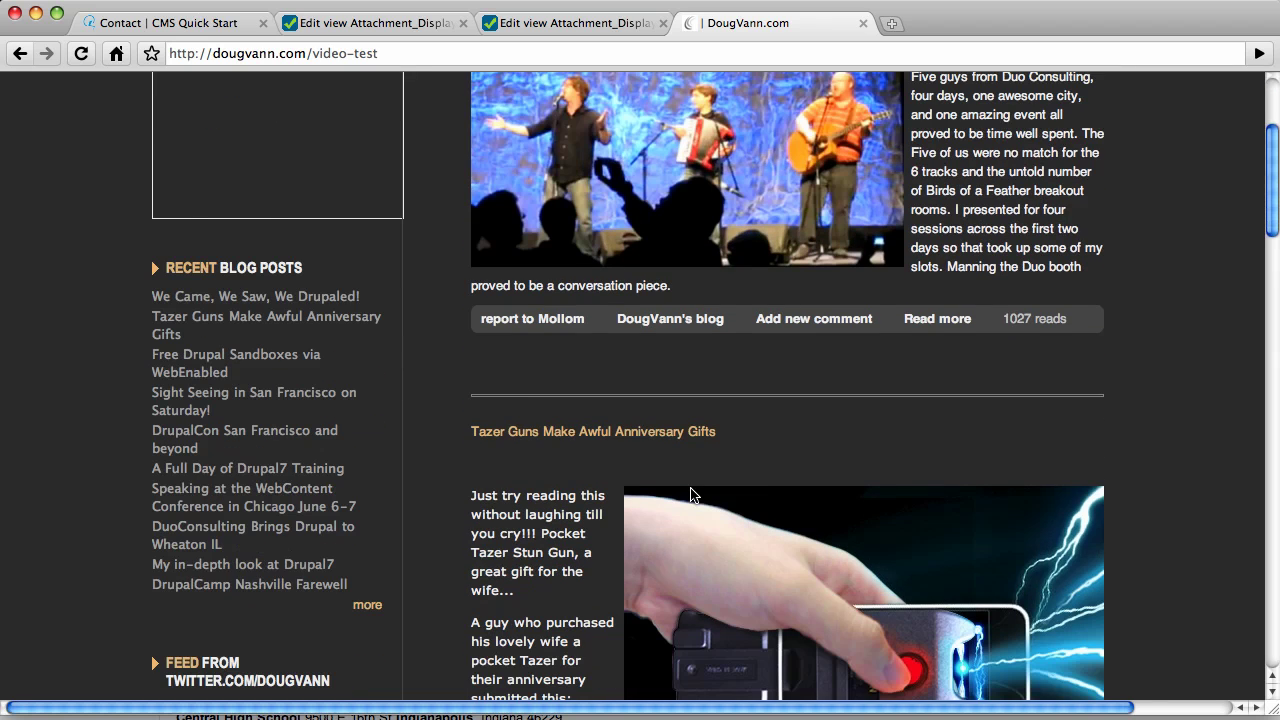
pyautogui.scroll(-15, 696, 495)
pyautogui.scroll(9, 700, 497)
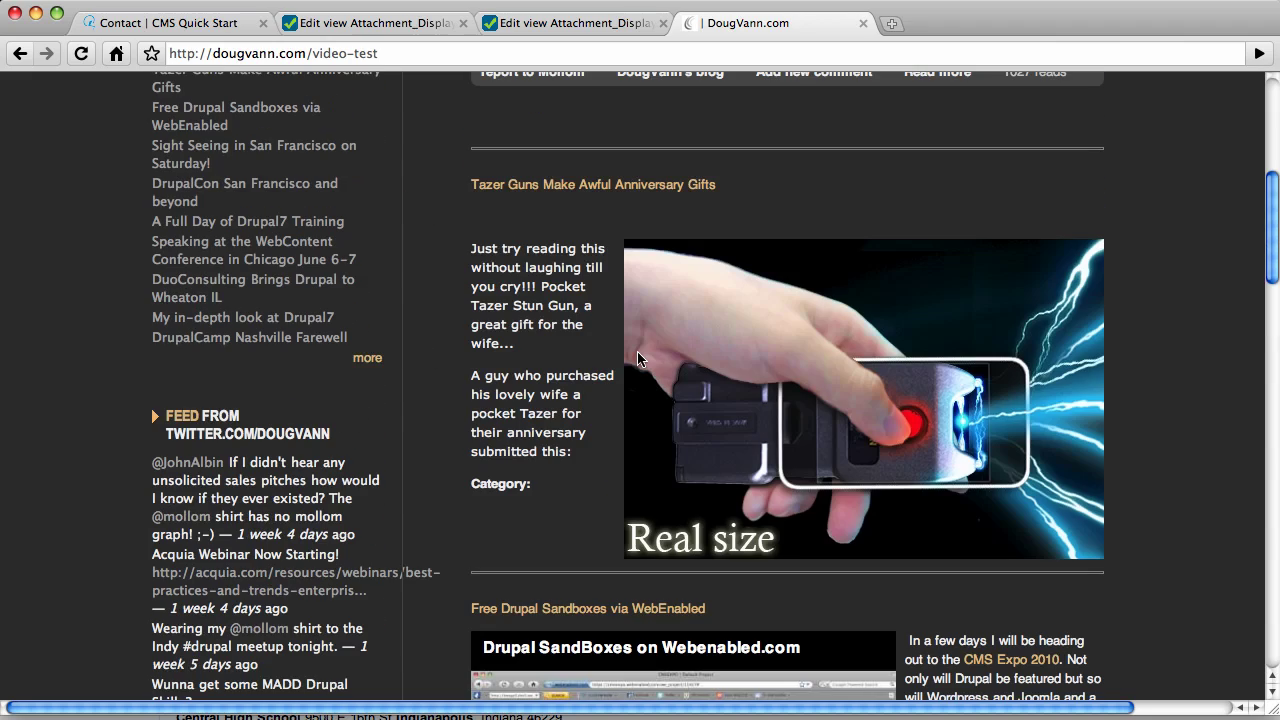
pyautogui.scroll(-20, 640, 358)
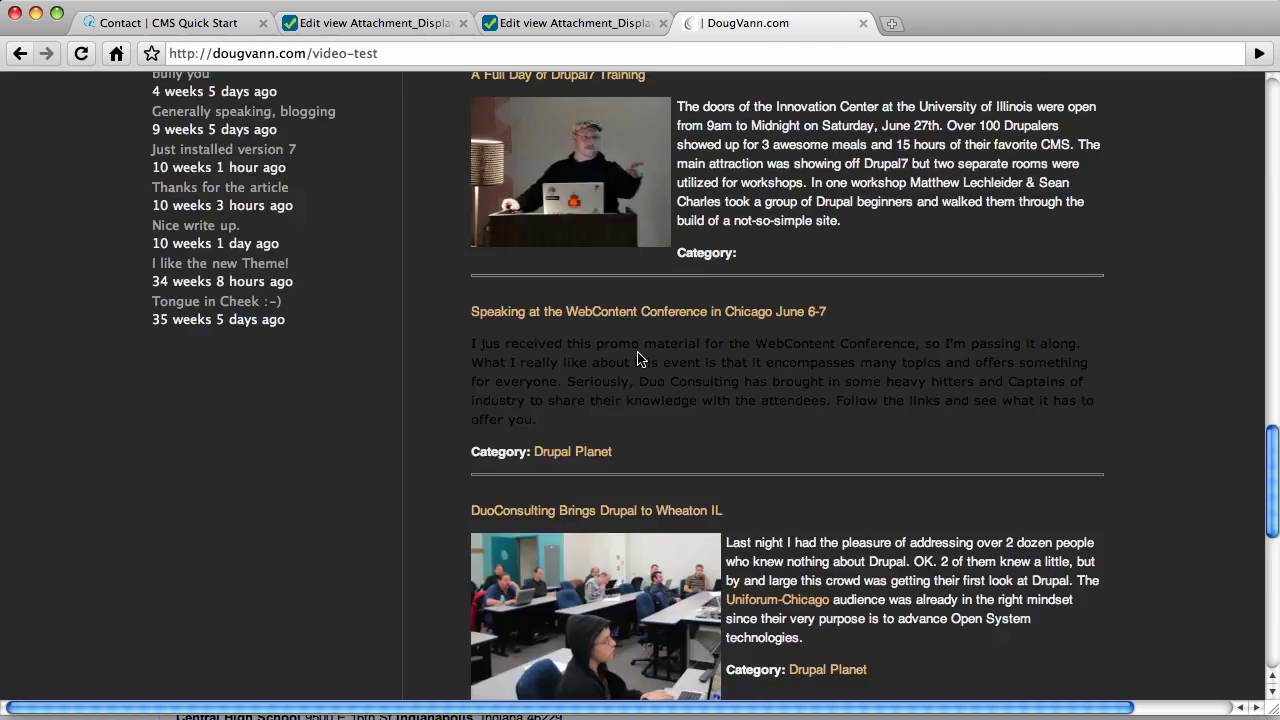
pyautogui.scroll(-15, 640, 358)
pyautogui.scroll(20, 640, 358)
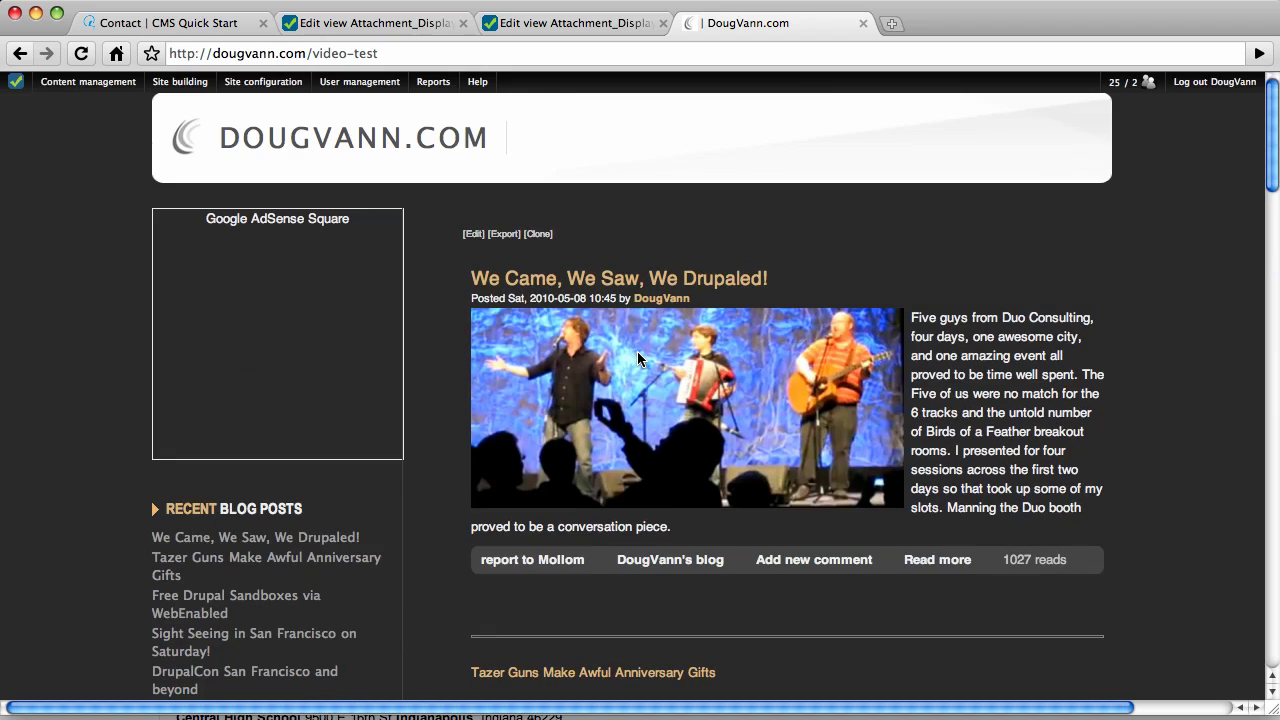
# Return to the view editor and show the Attachment display's settings: Node rows, 1 item.
pyautogui.click(319, 25)
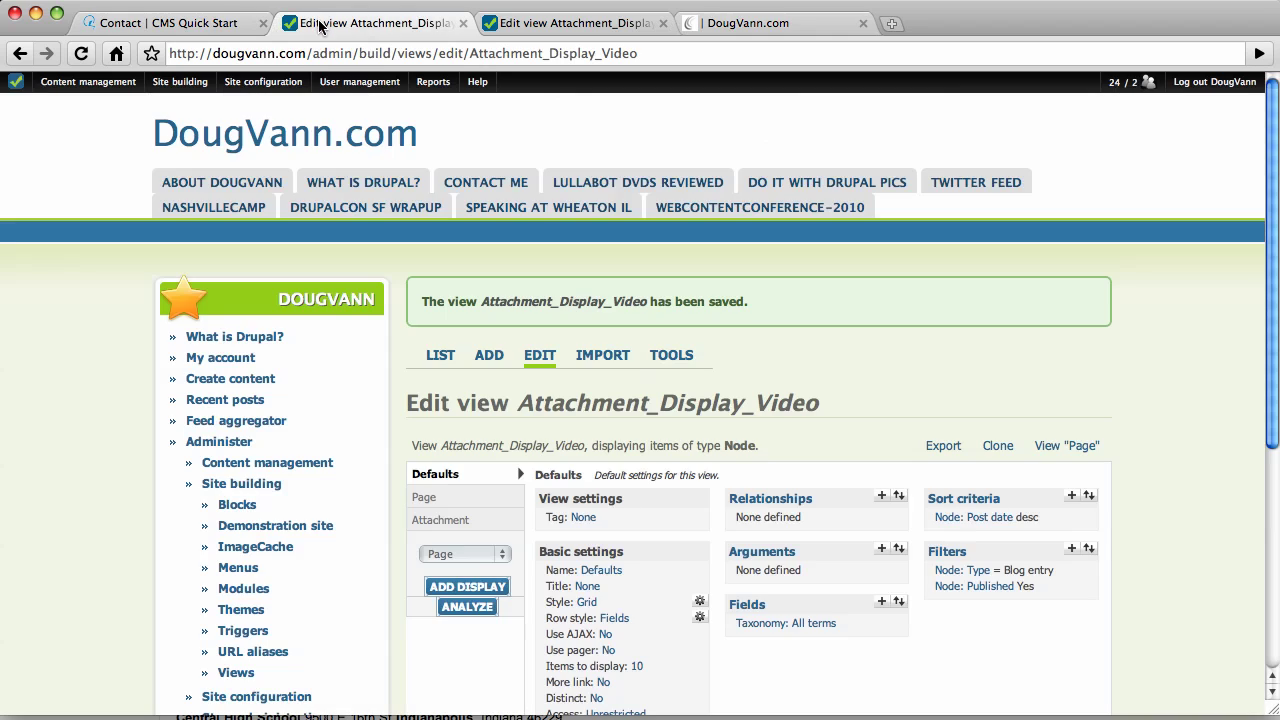
pyautogui.click(425, 497)
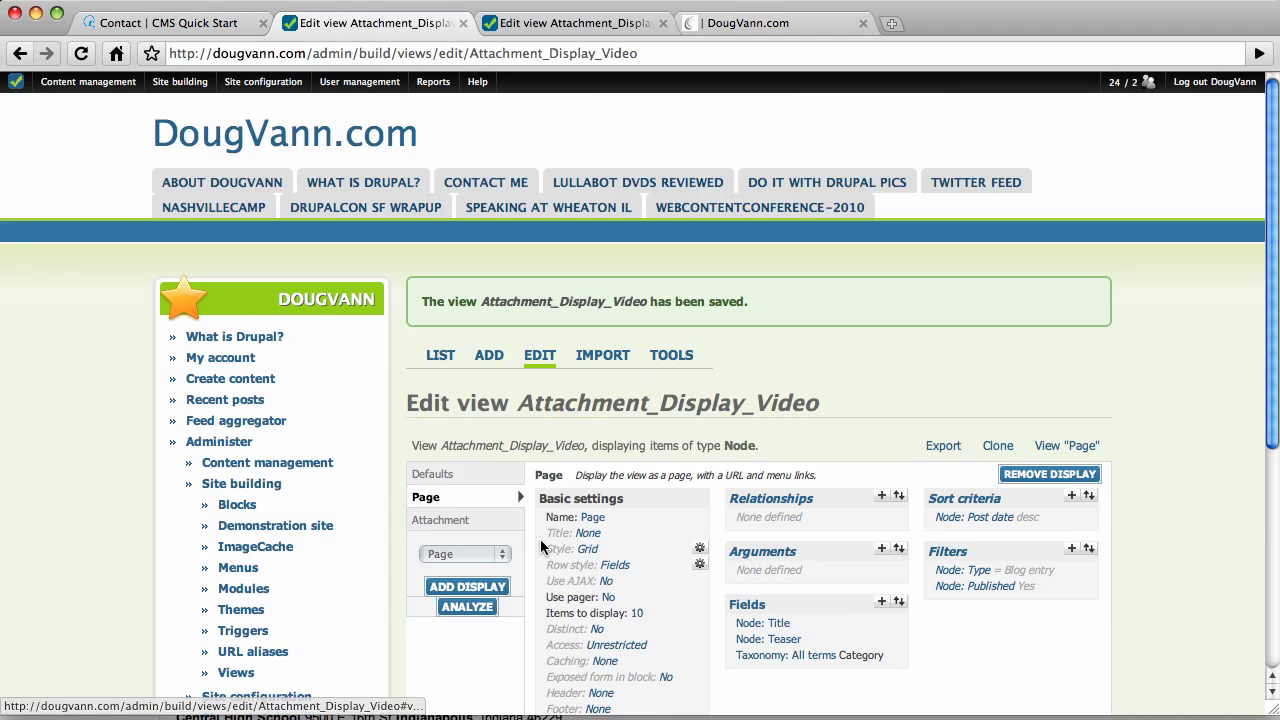
pyautogui.click(452, 524)
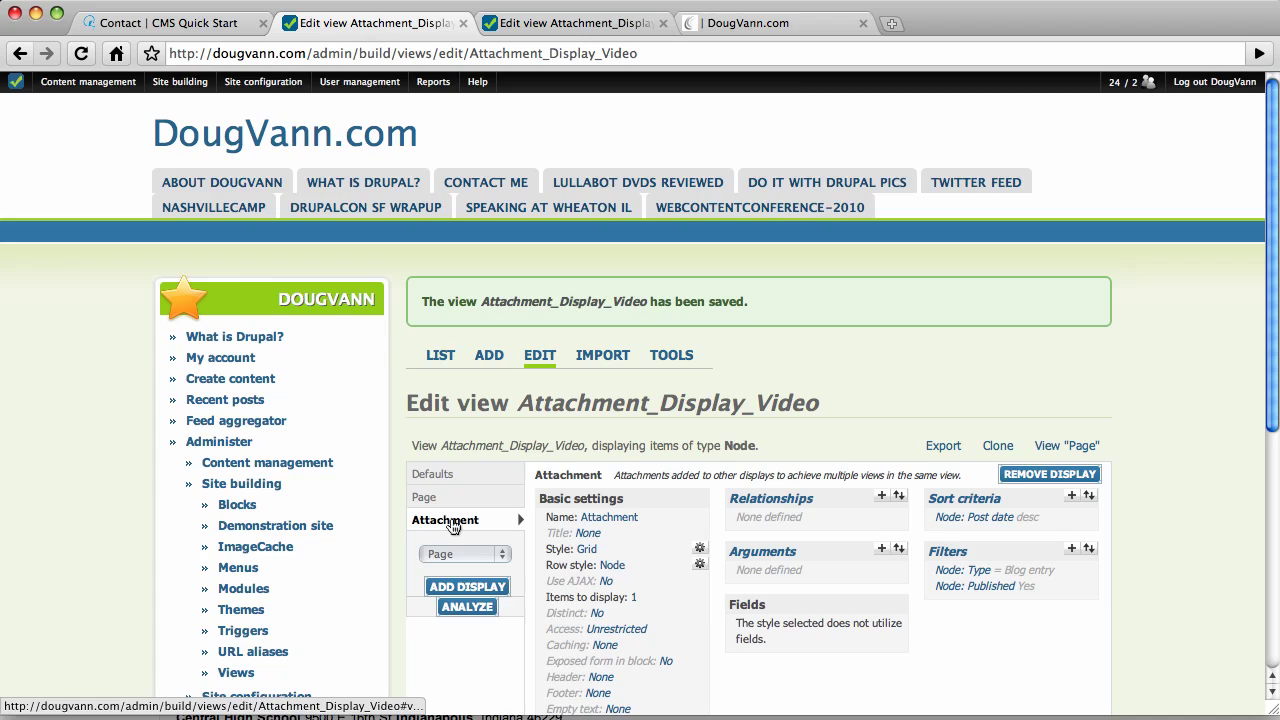
pyautogui.scroll(-5, 463, 531)
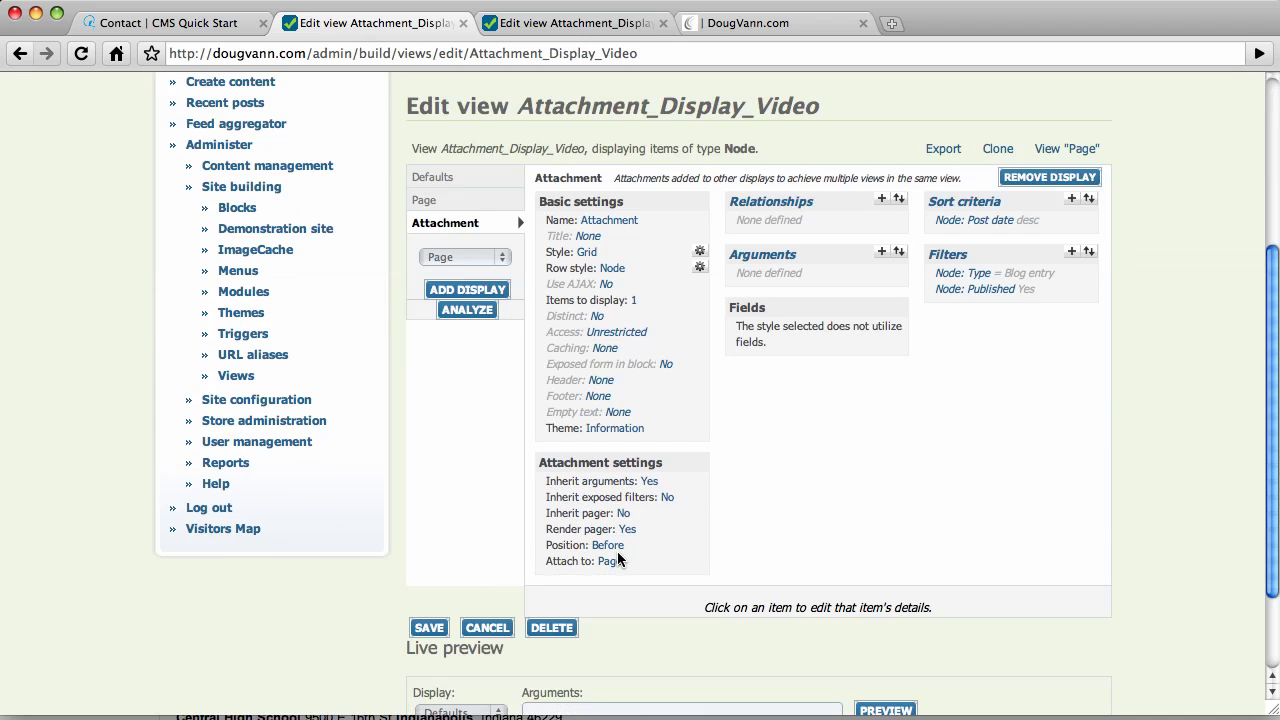
pyautogui.click(623, 530)
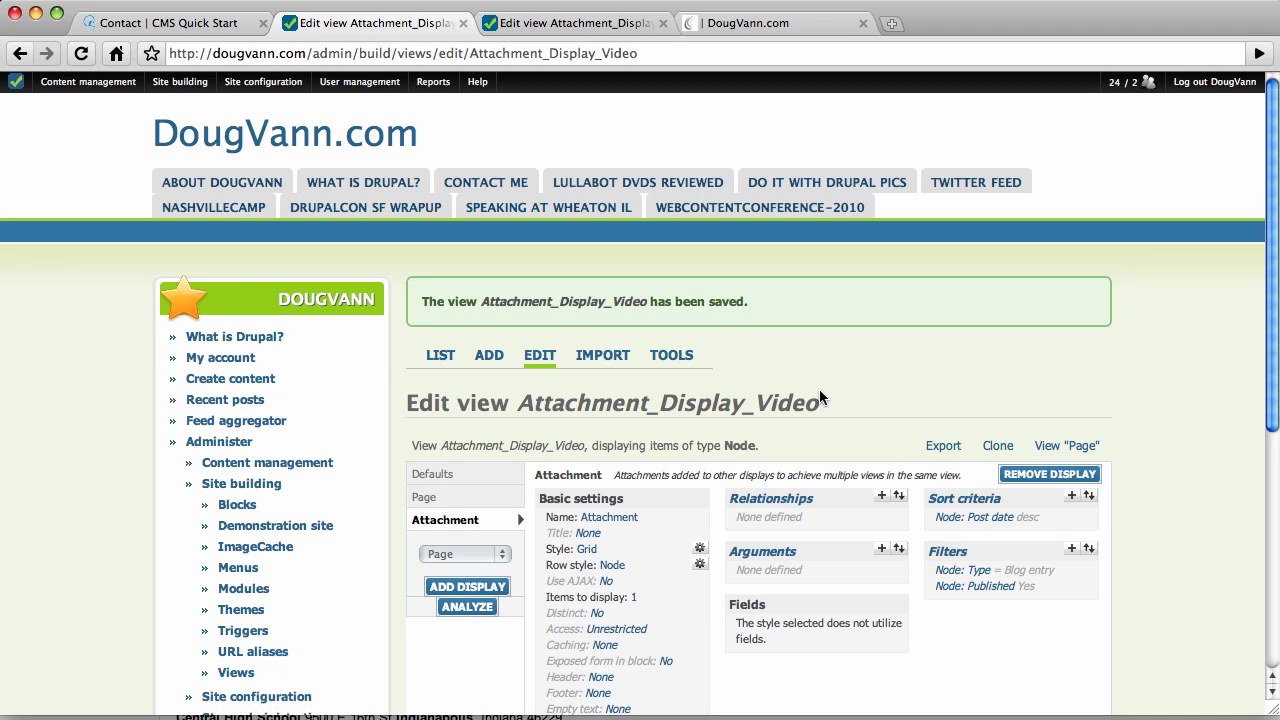
# Go from the CMS Quick Start Contact page to the Buy Premium Drupal Themes page.
pyautogui.click(150, 24)
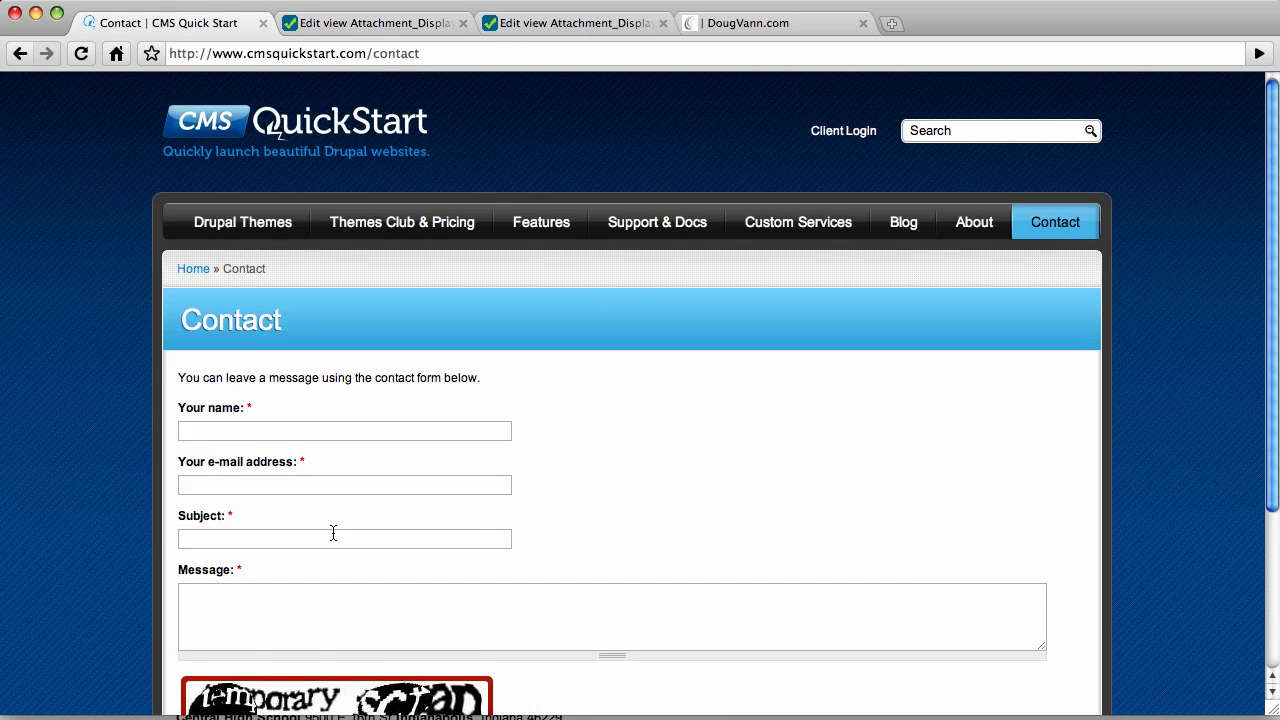
pyautogui.scroll(-1, 333, 533)
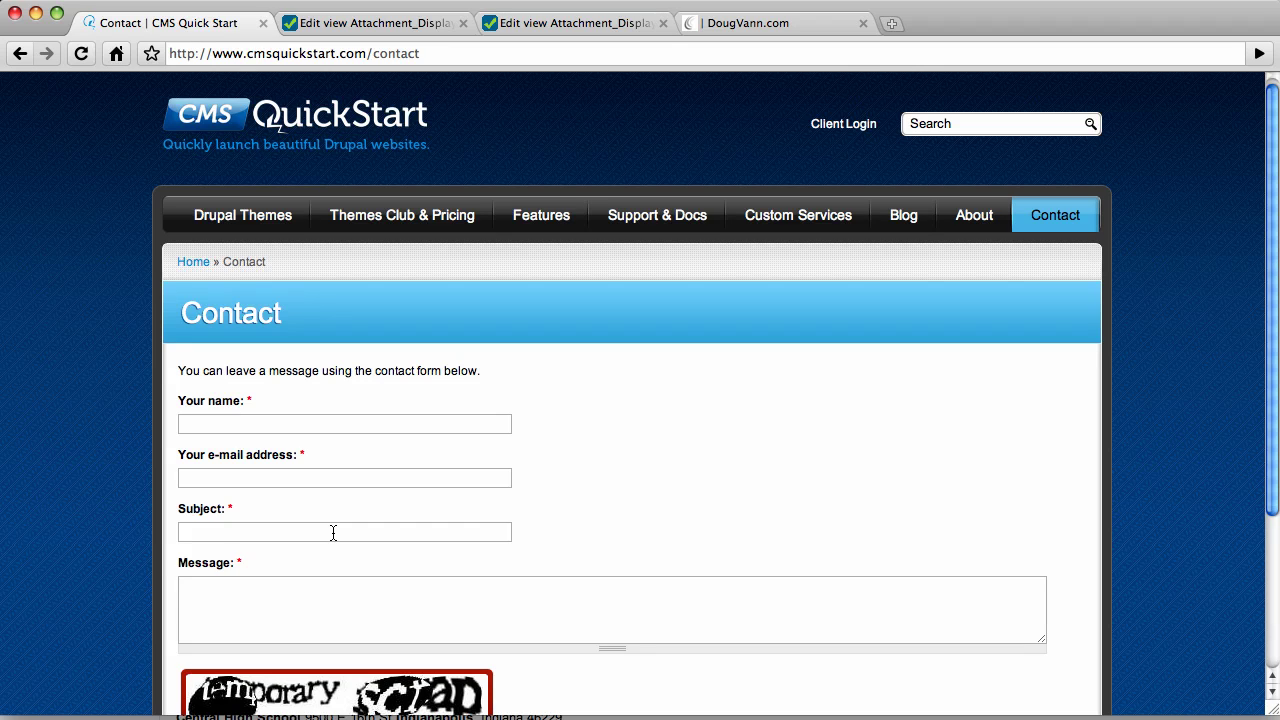
pyautogui.click(262, 215)
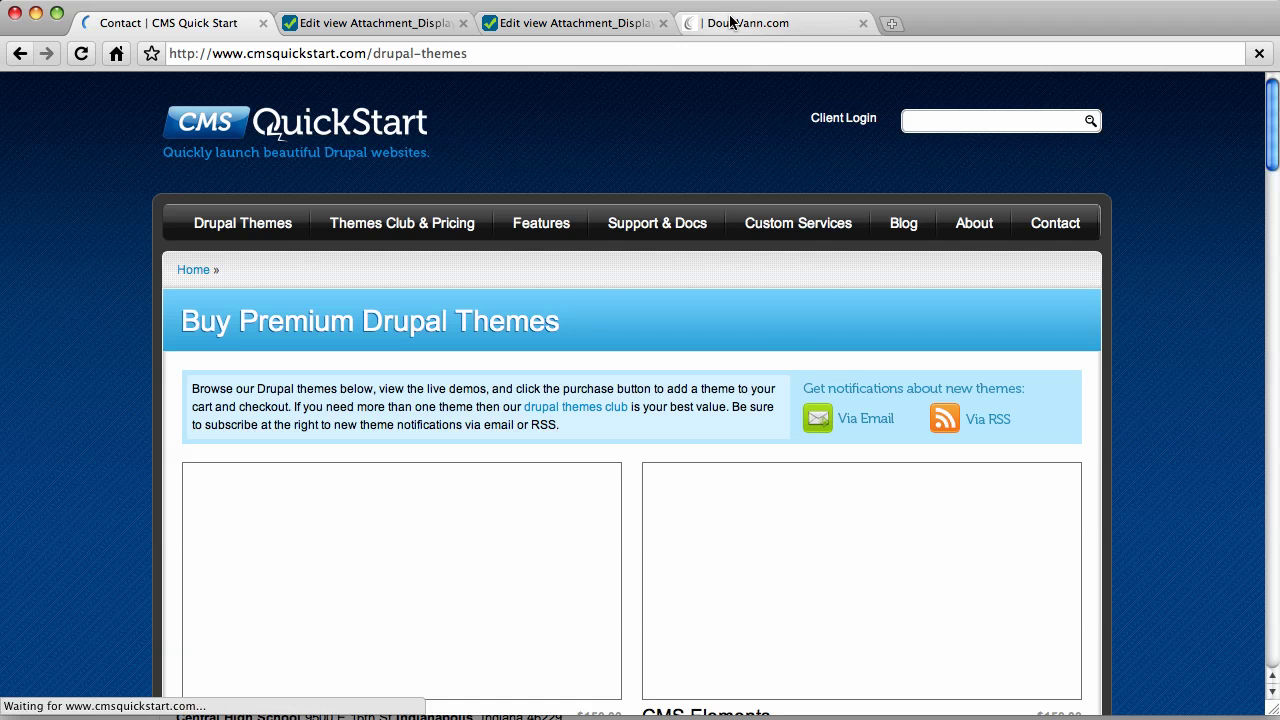
pyautogui.click(730, 22)
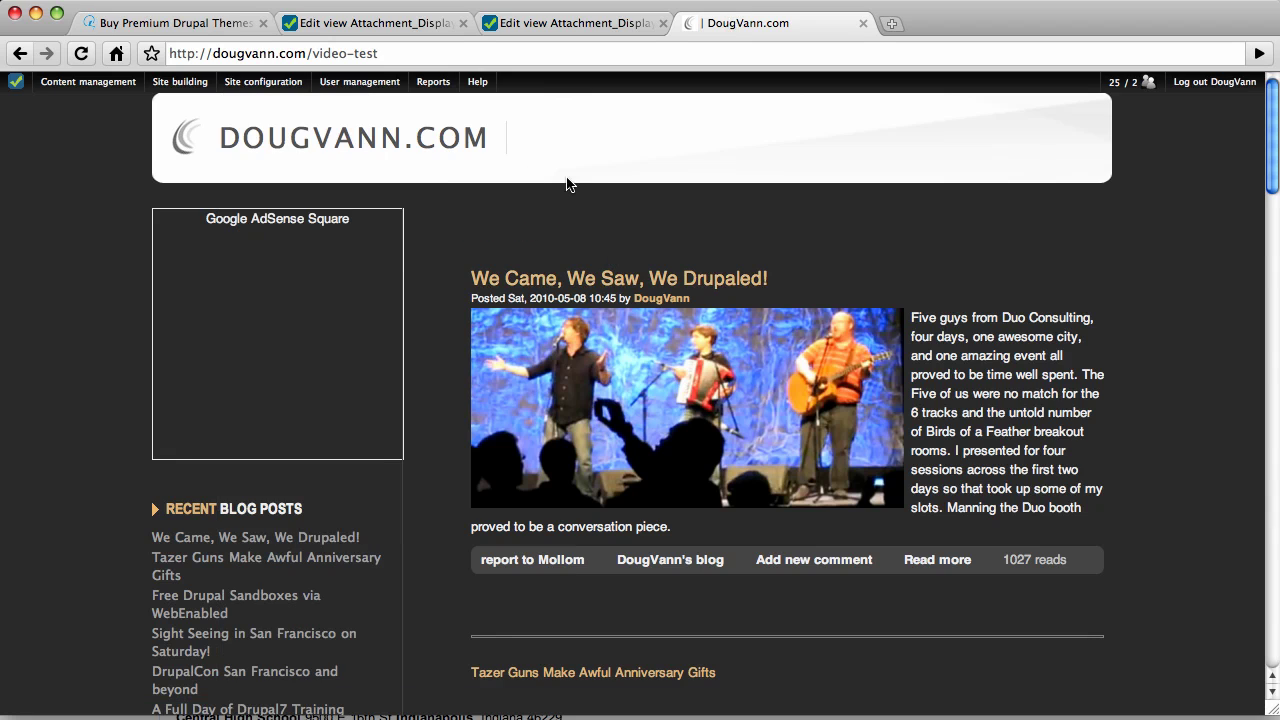
pyautogui.click(158, 23)
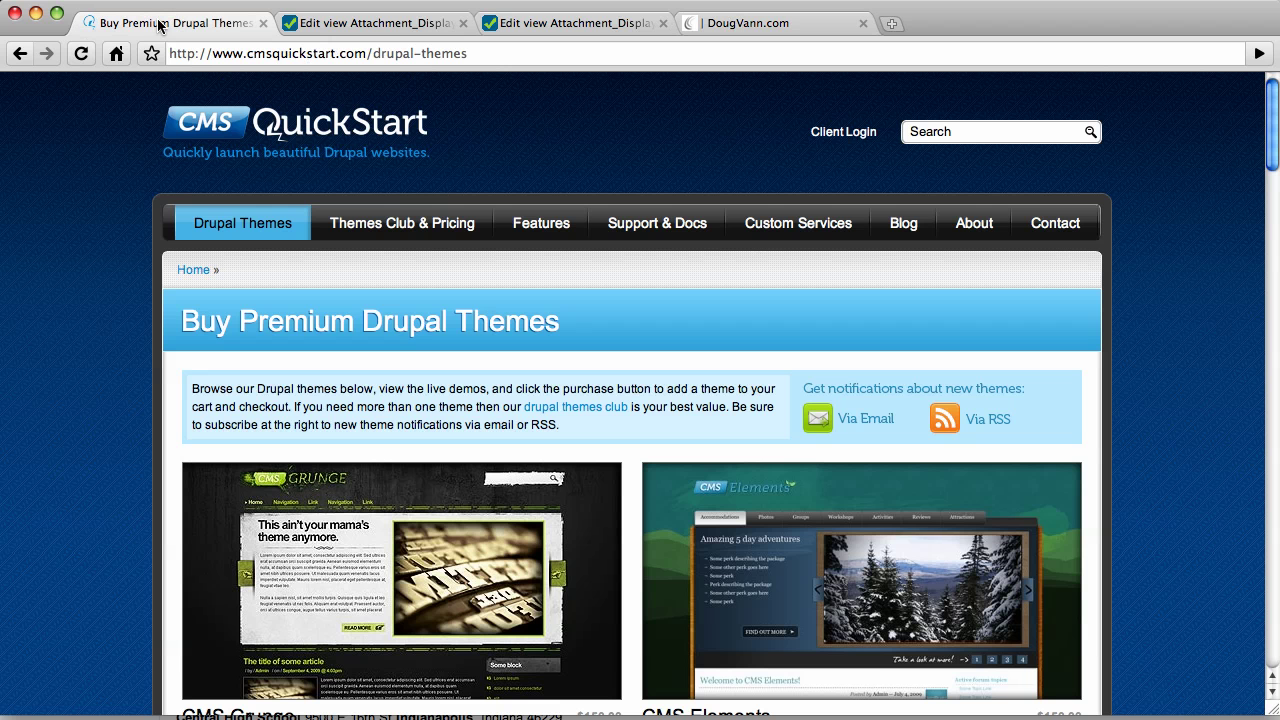